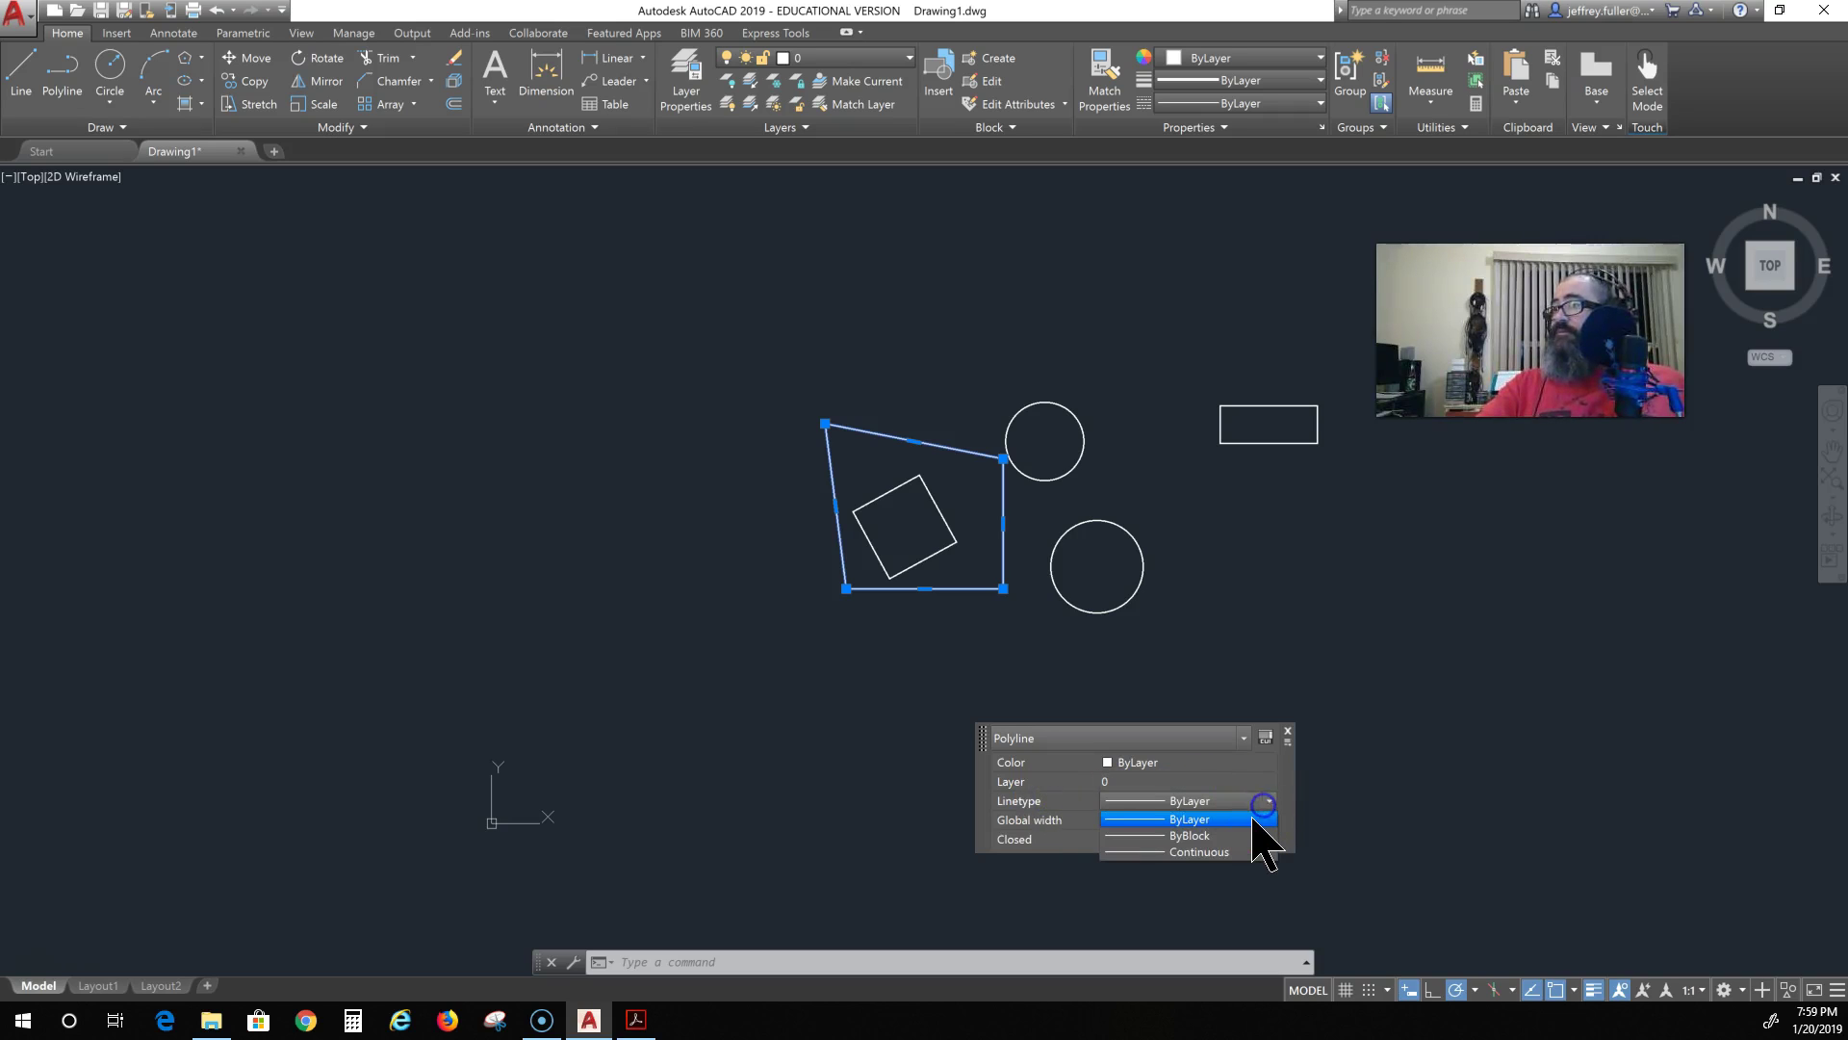
Step: Examine the quadrilateral polyline's linetype and Closed options in Quick Properties, dismiss the readout and clear the selection
left_click(1017, 808)
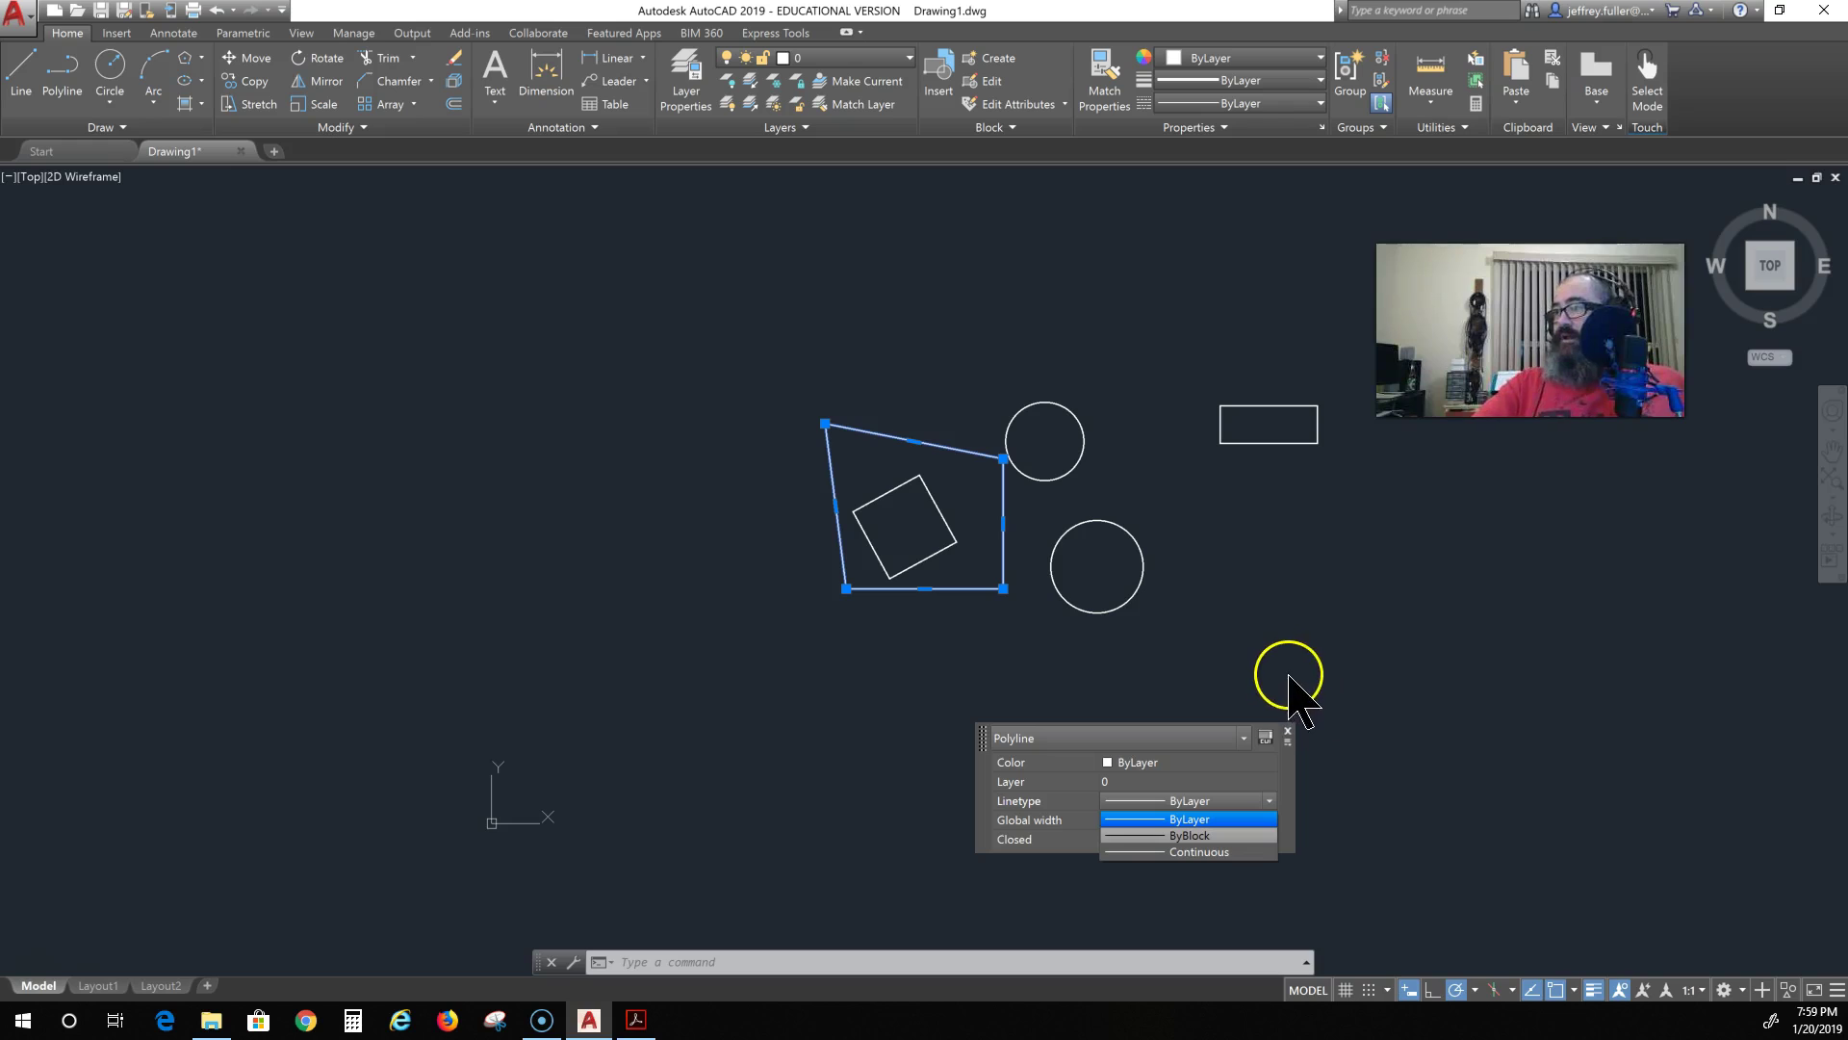
left_click(1202, 851)
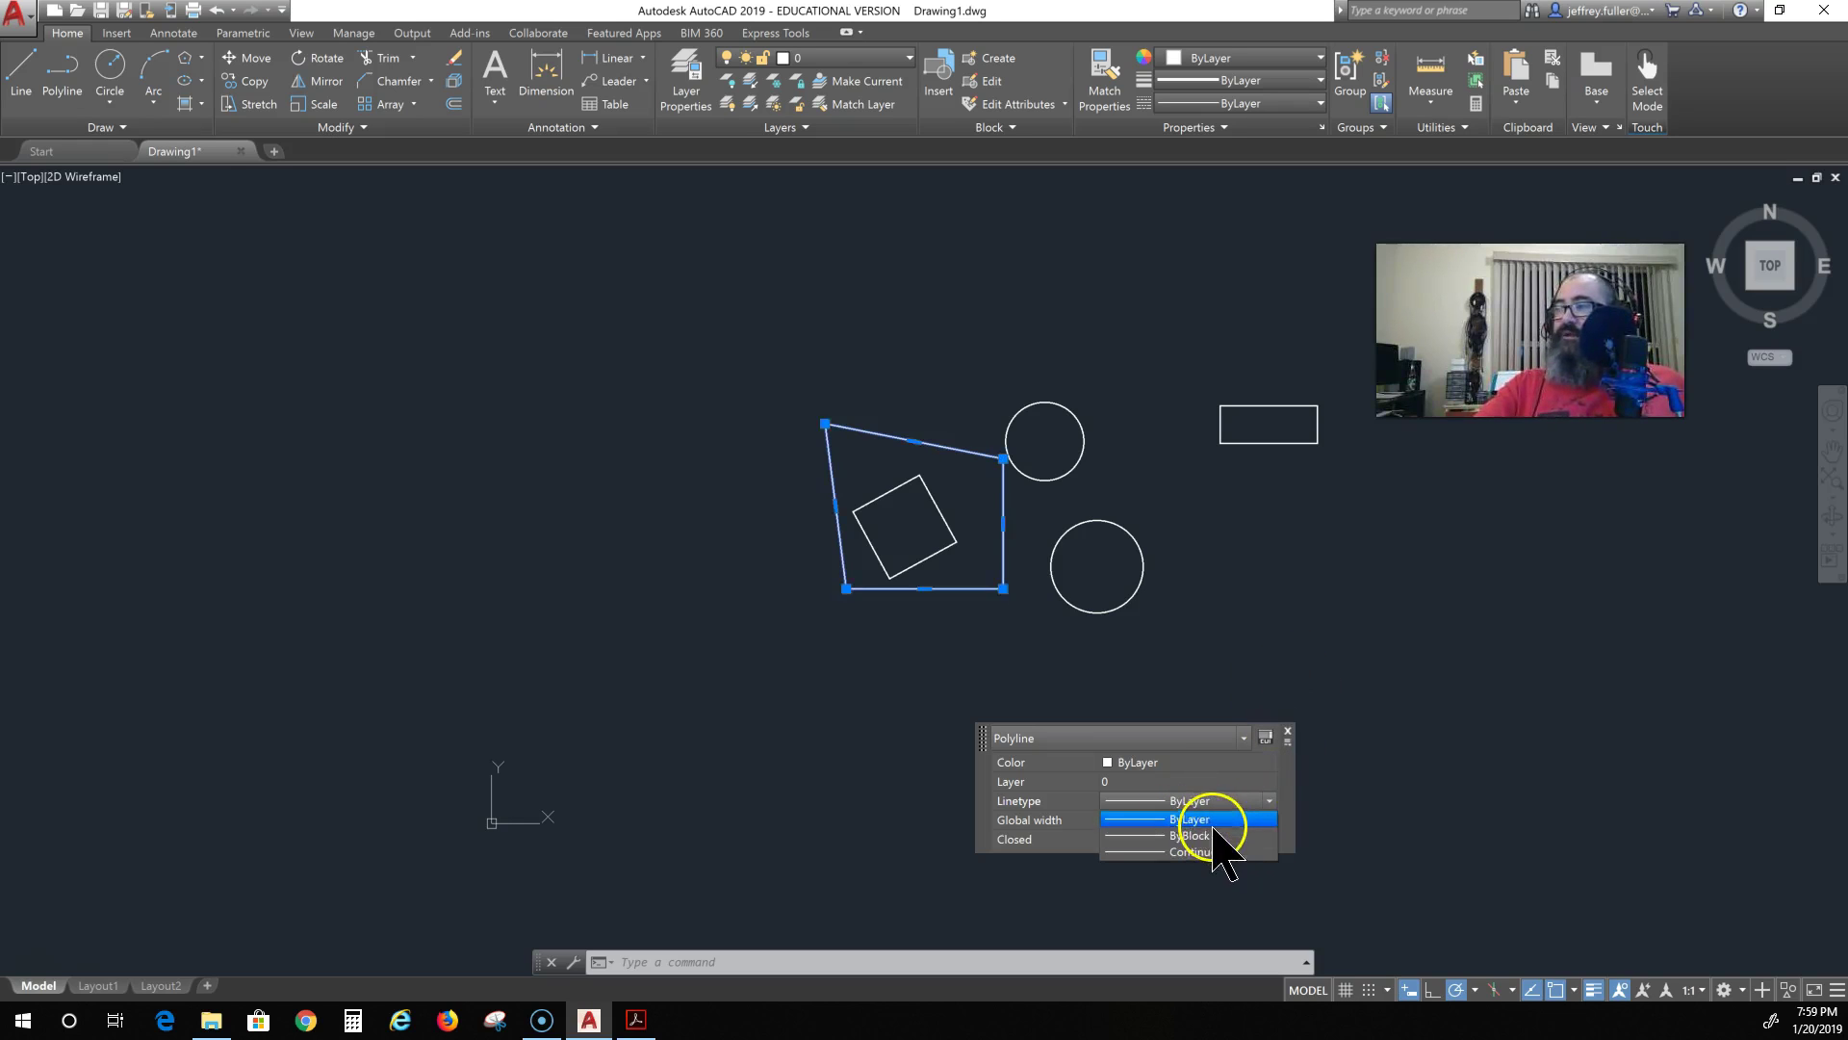
left_click(1349, 686)
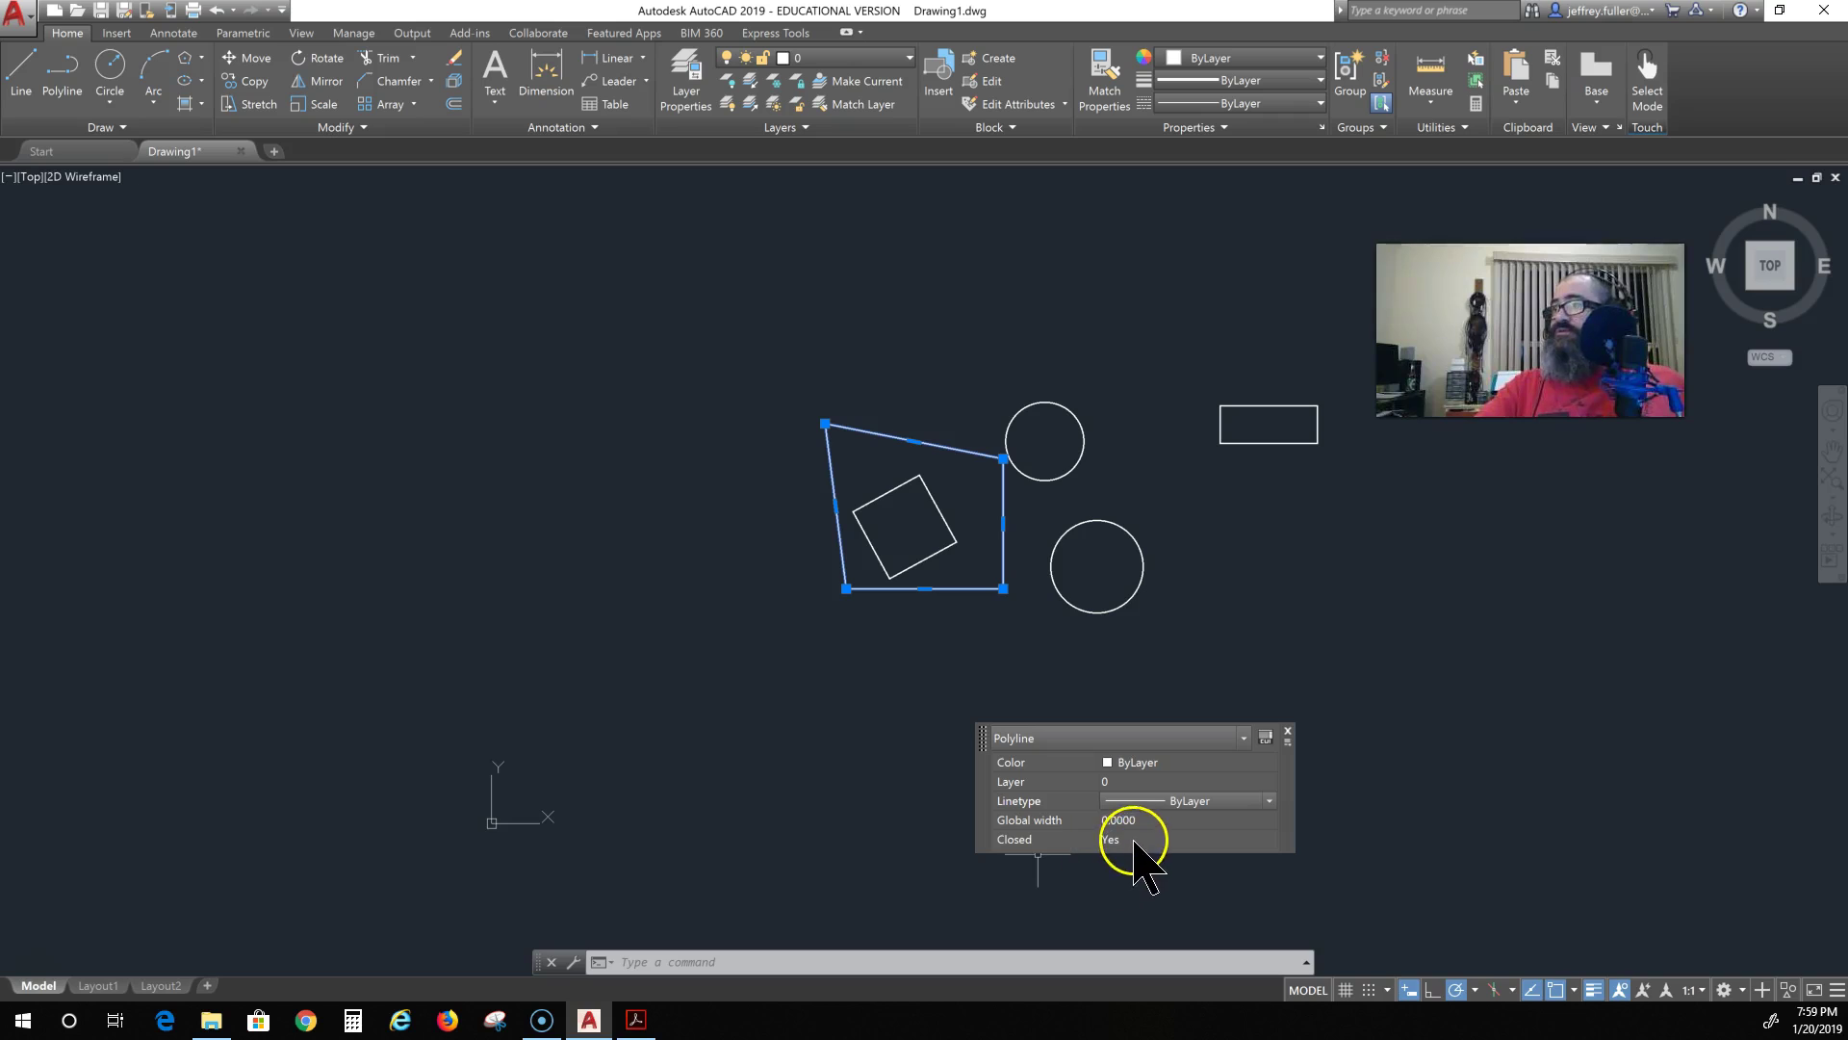
left_click(1251, 839)
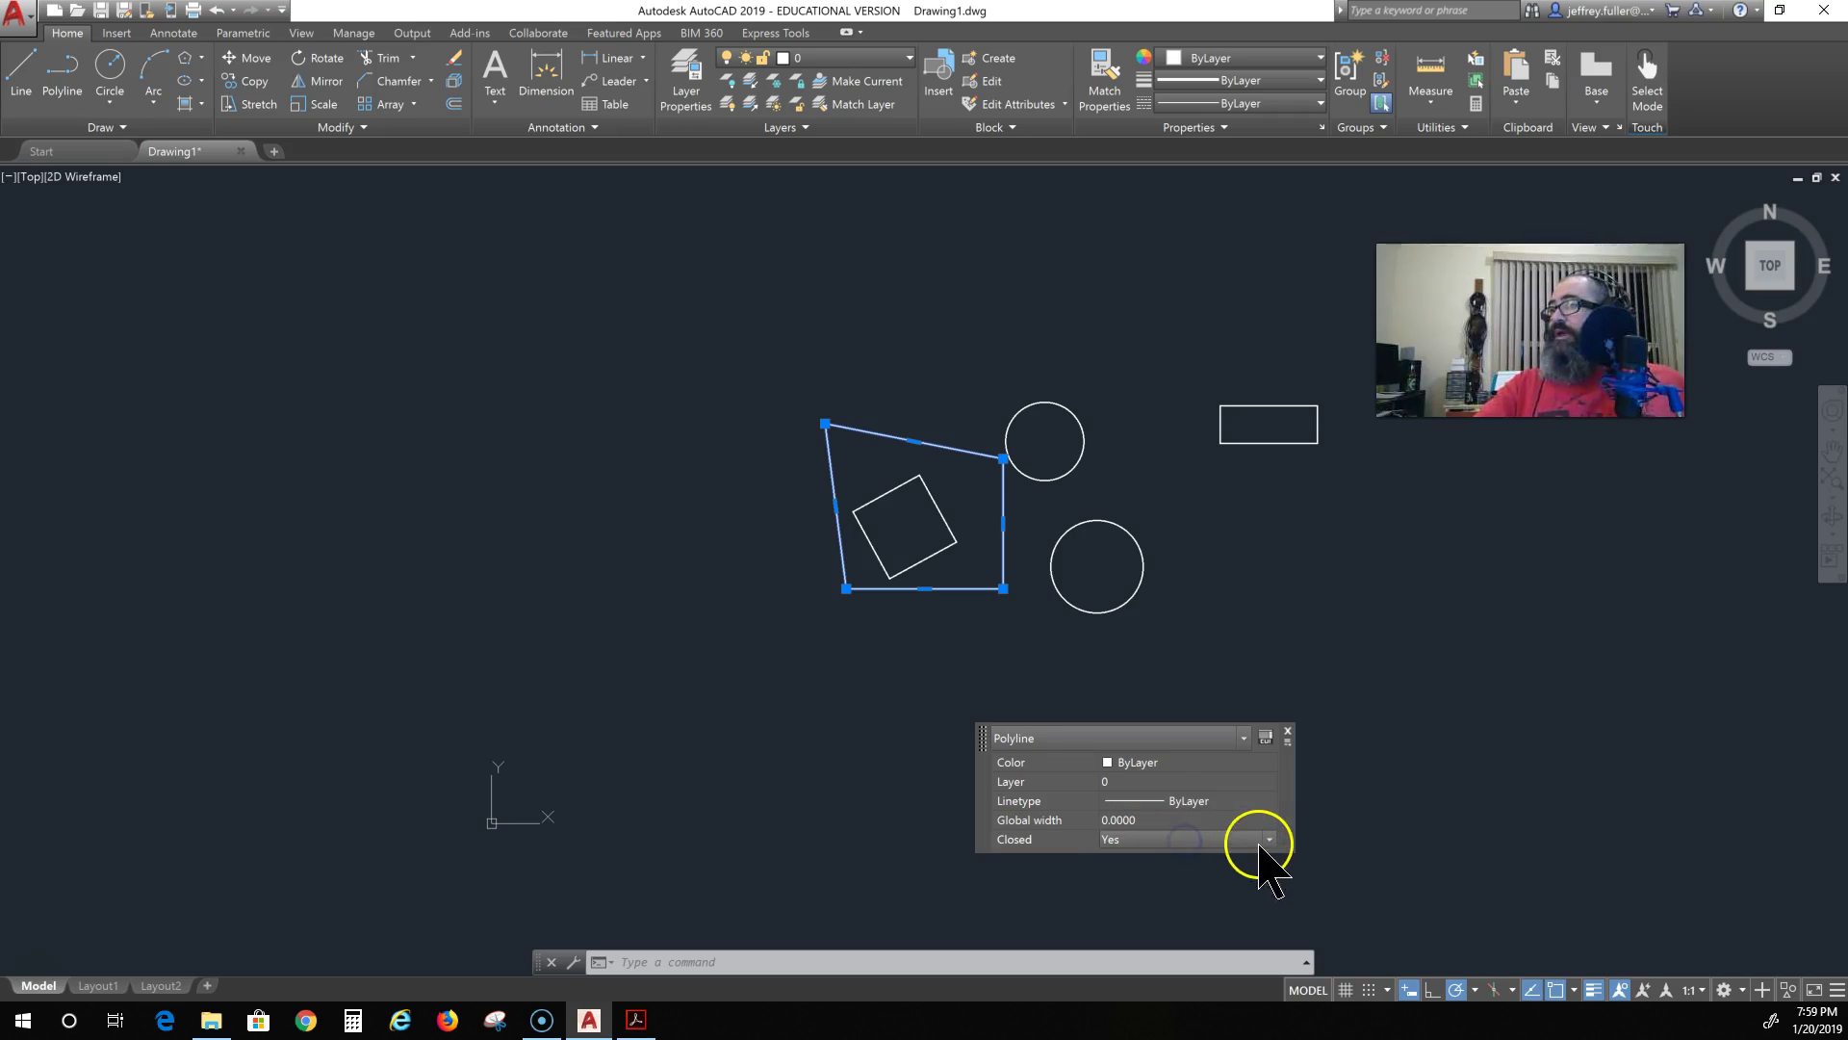
left_click(1288, 731)
left_click(1288, 731)
left_click(1122, 703)
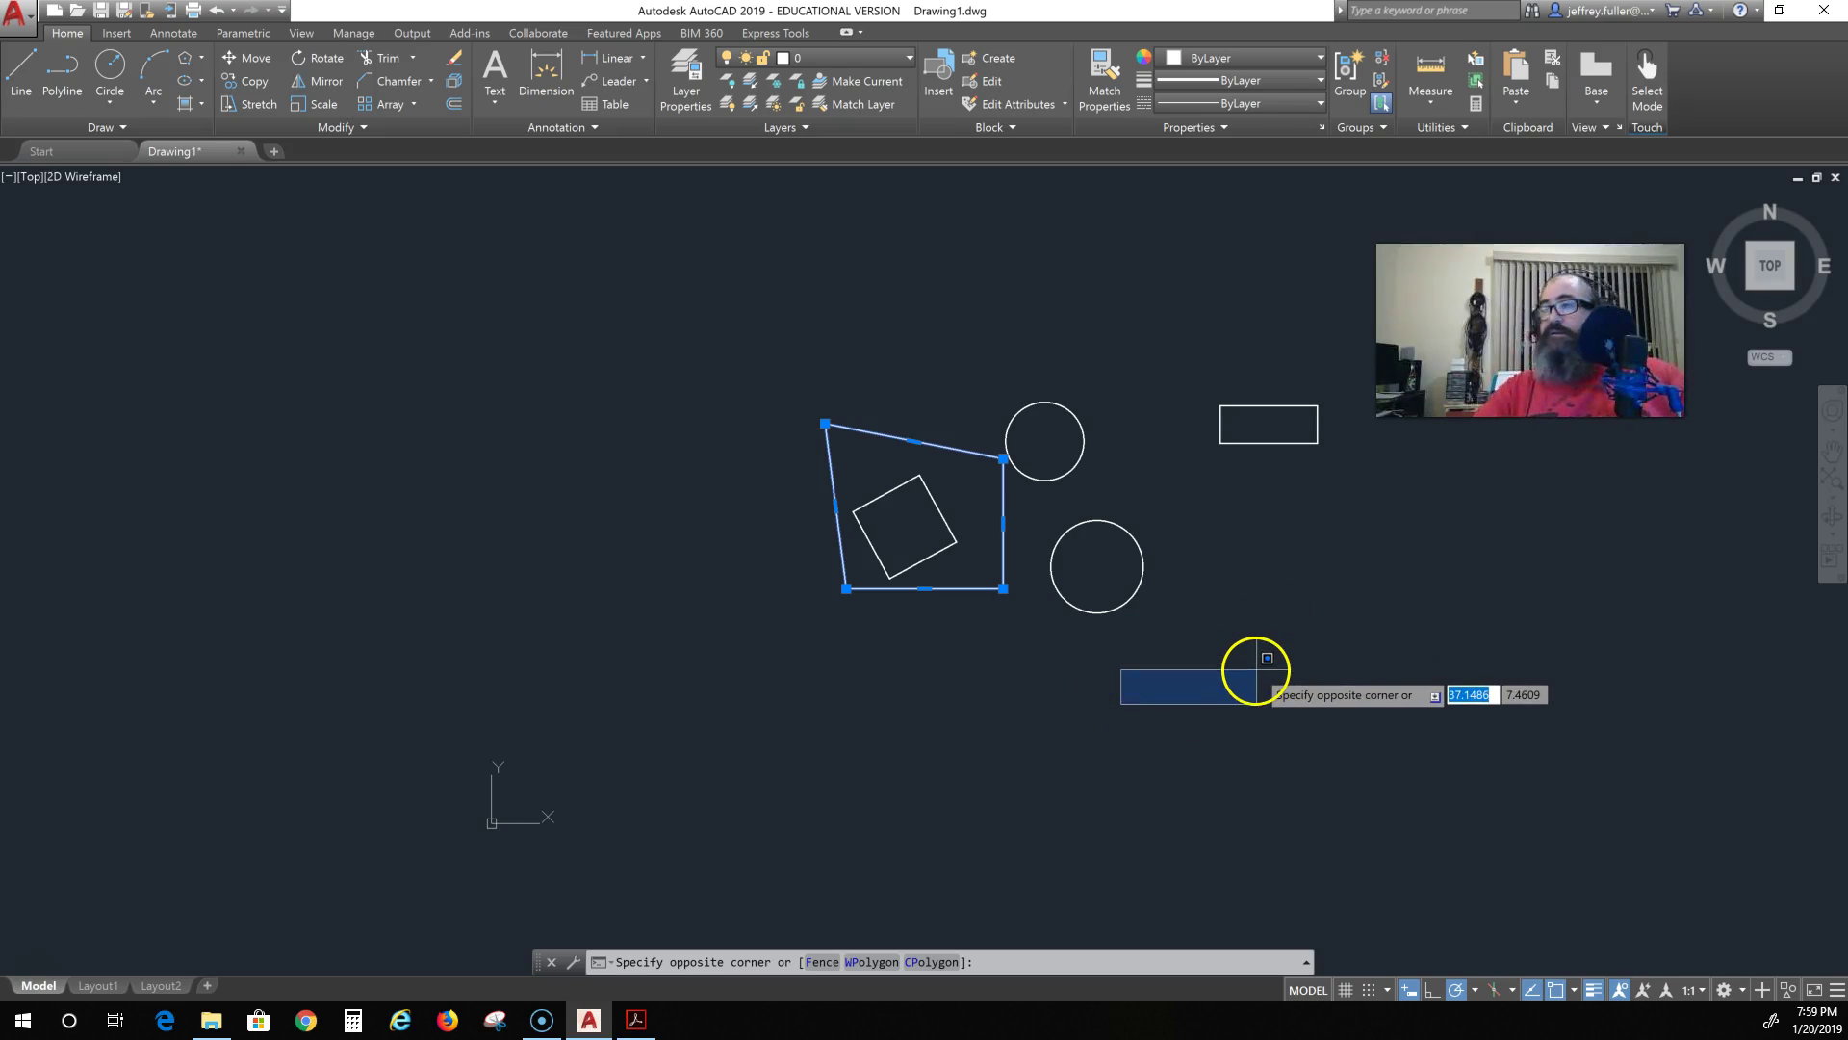
key("Escape")
key("Escape")
left_click(1068, 720)
key("Escape")
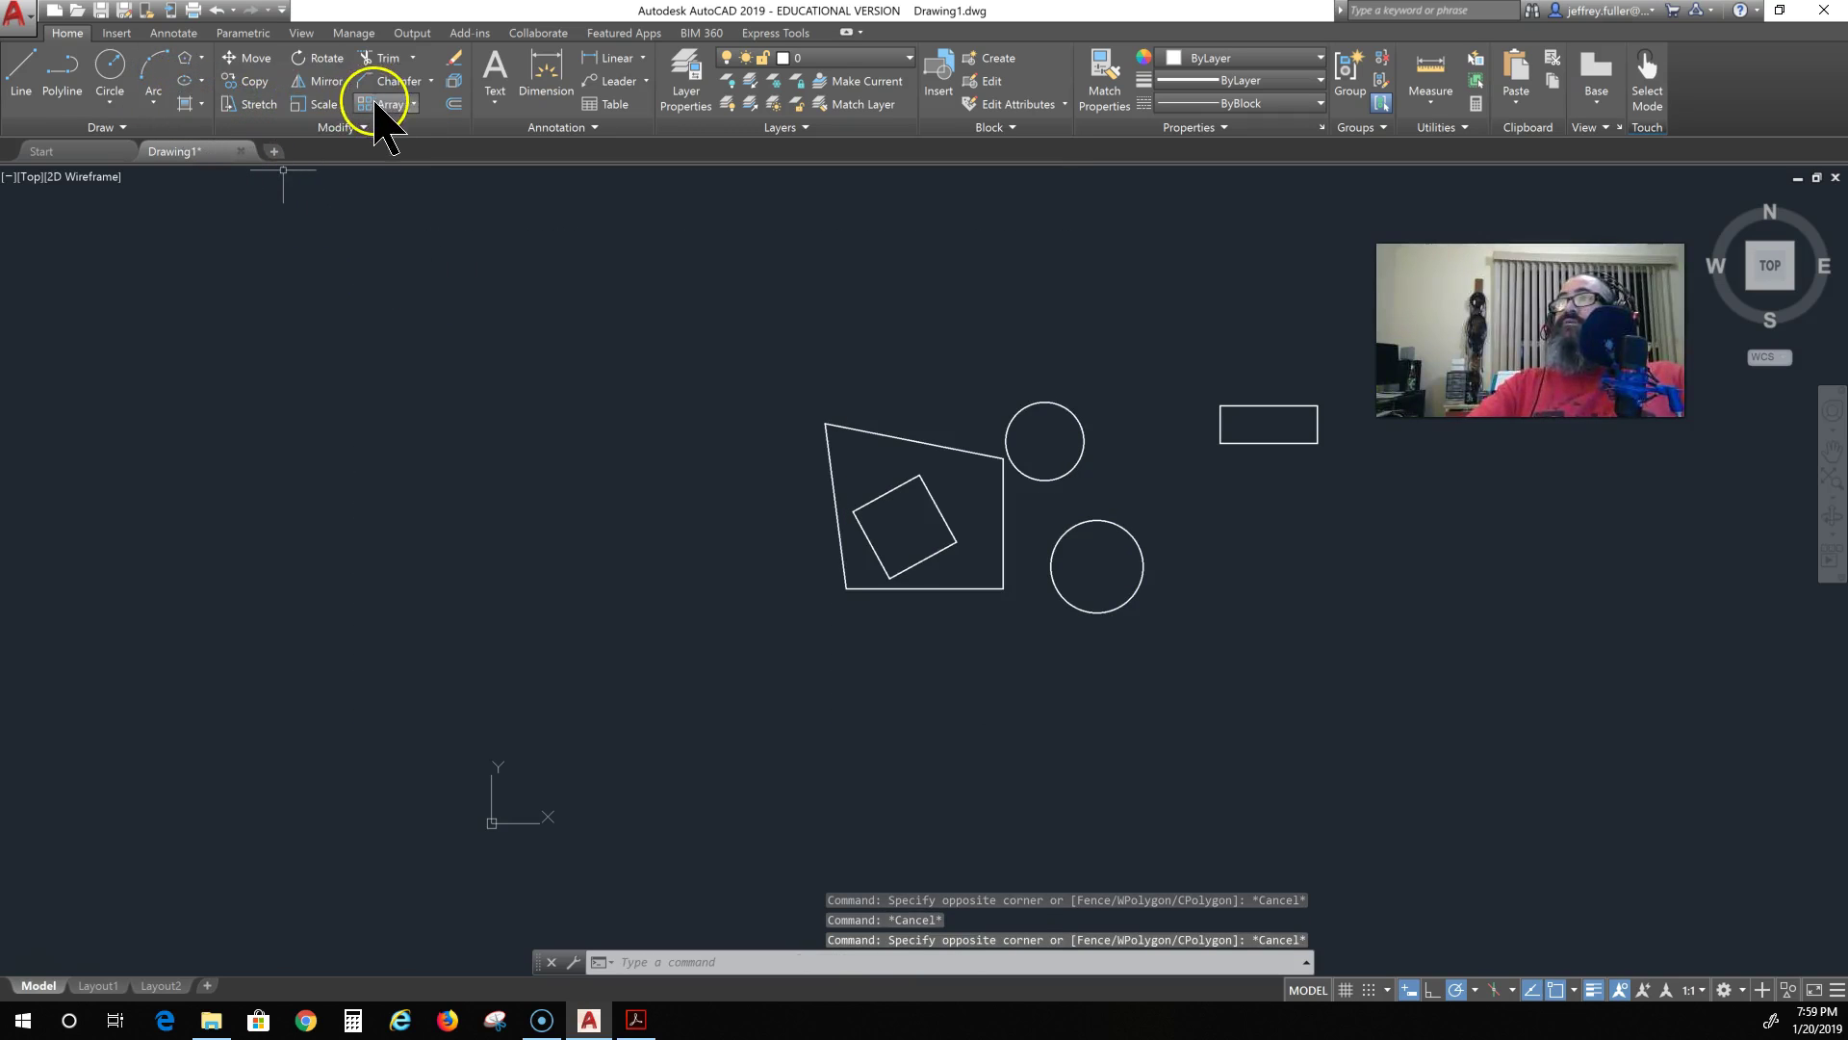
Step: Draw three connected line segments forming an open shape beside the quadrilateral
left_click(20, 84)
left_click(581, 447)
left_click(688, 510)
left_click(651, 645)
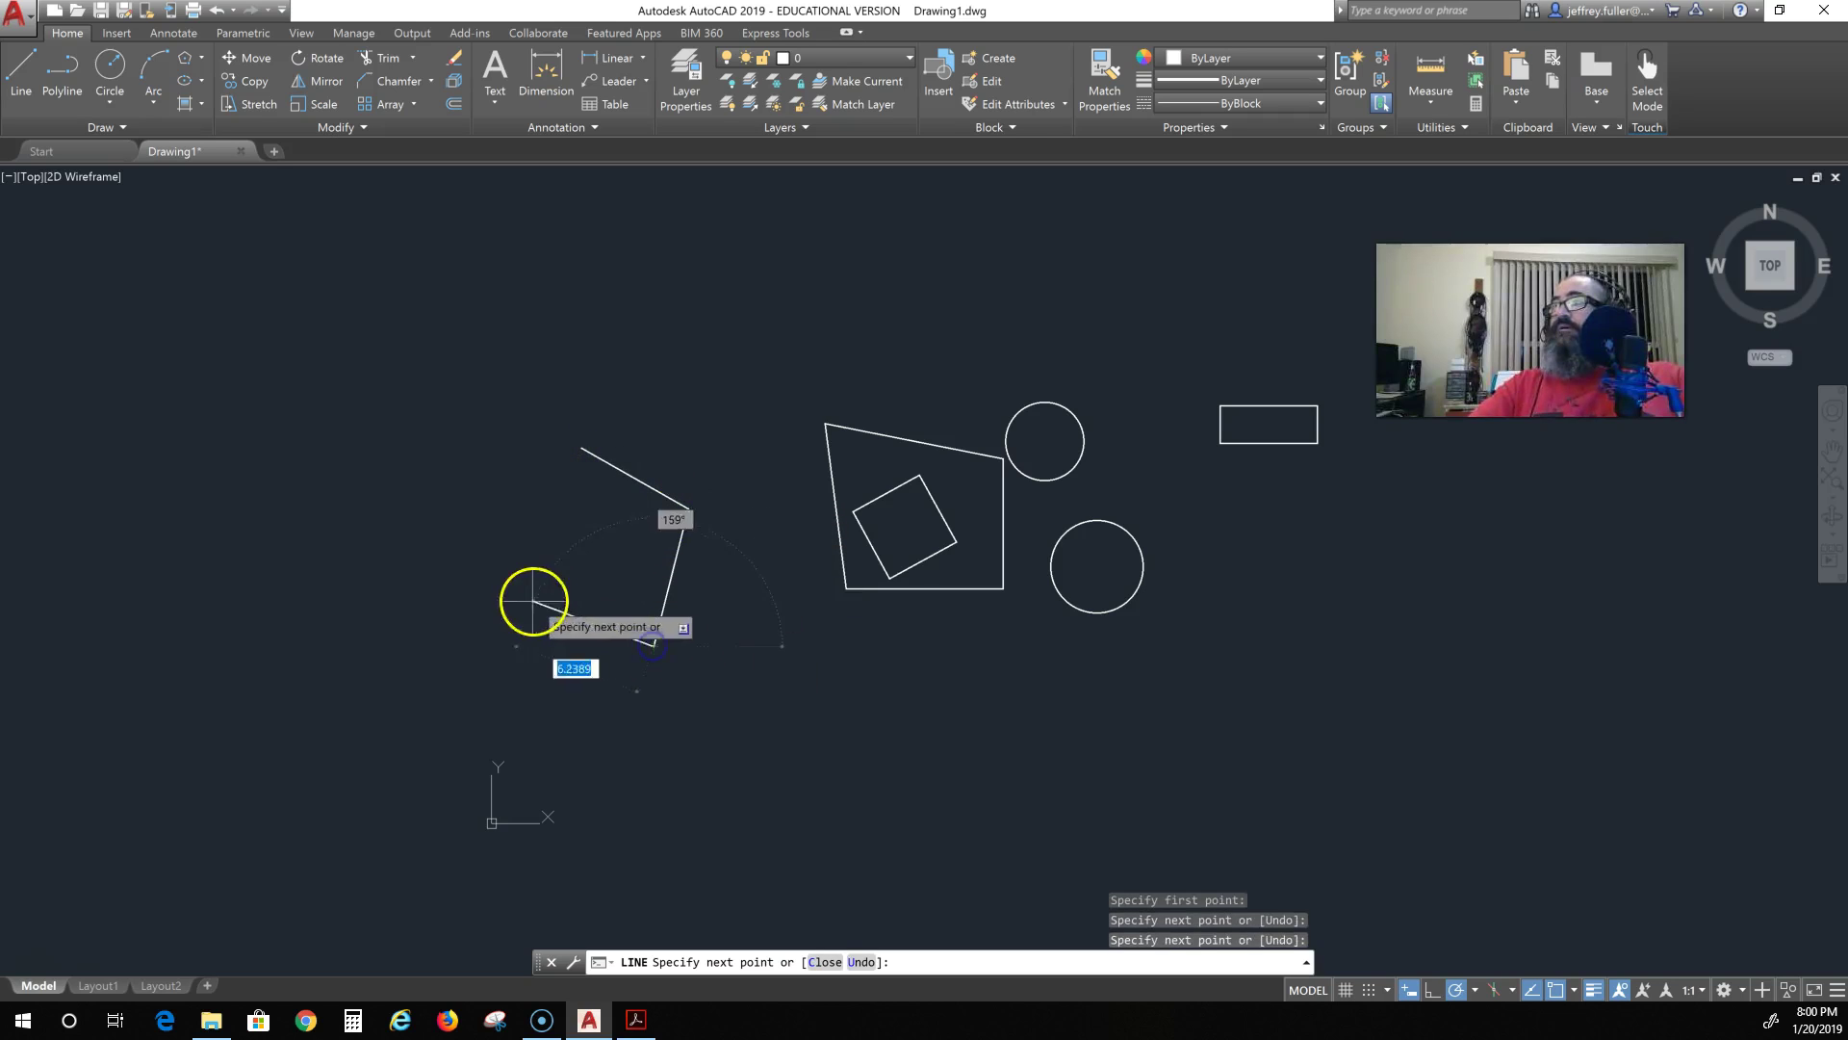
left_click(533, 602)
key("Escape")
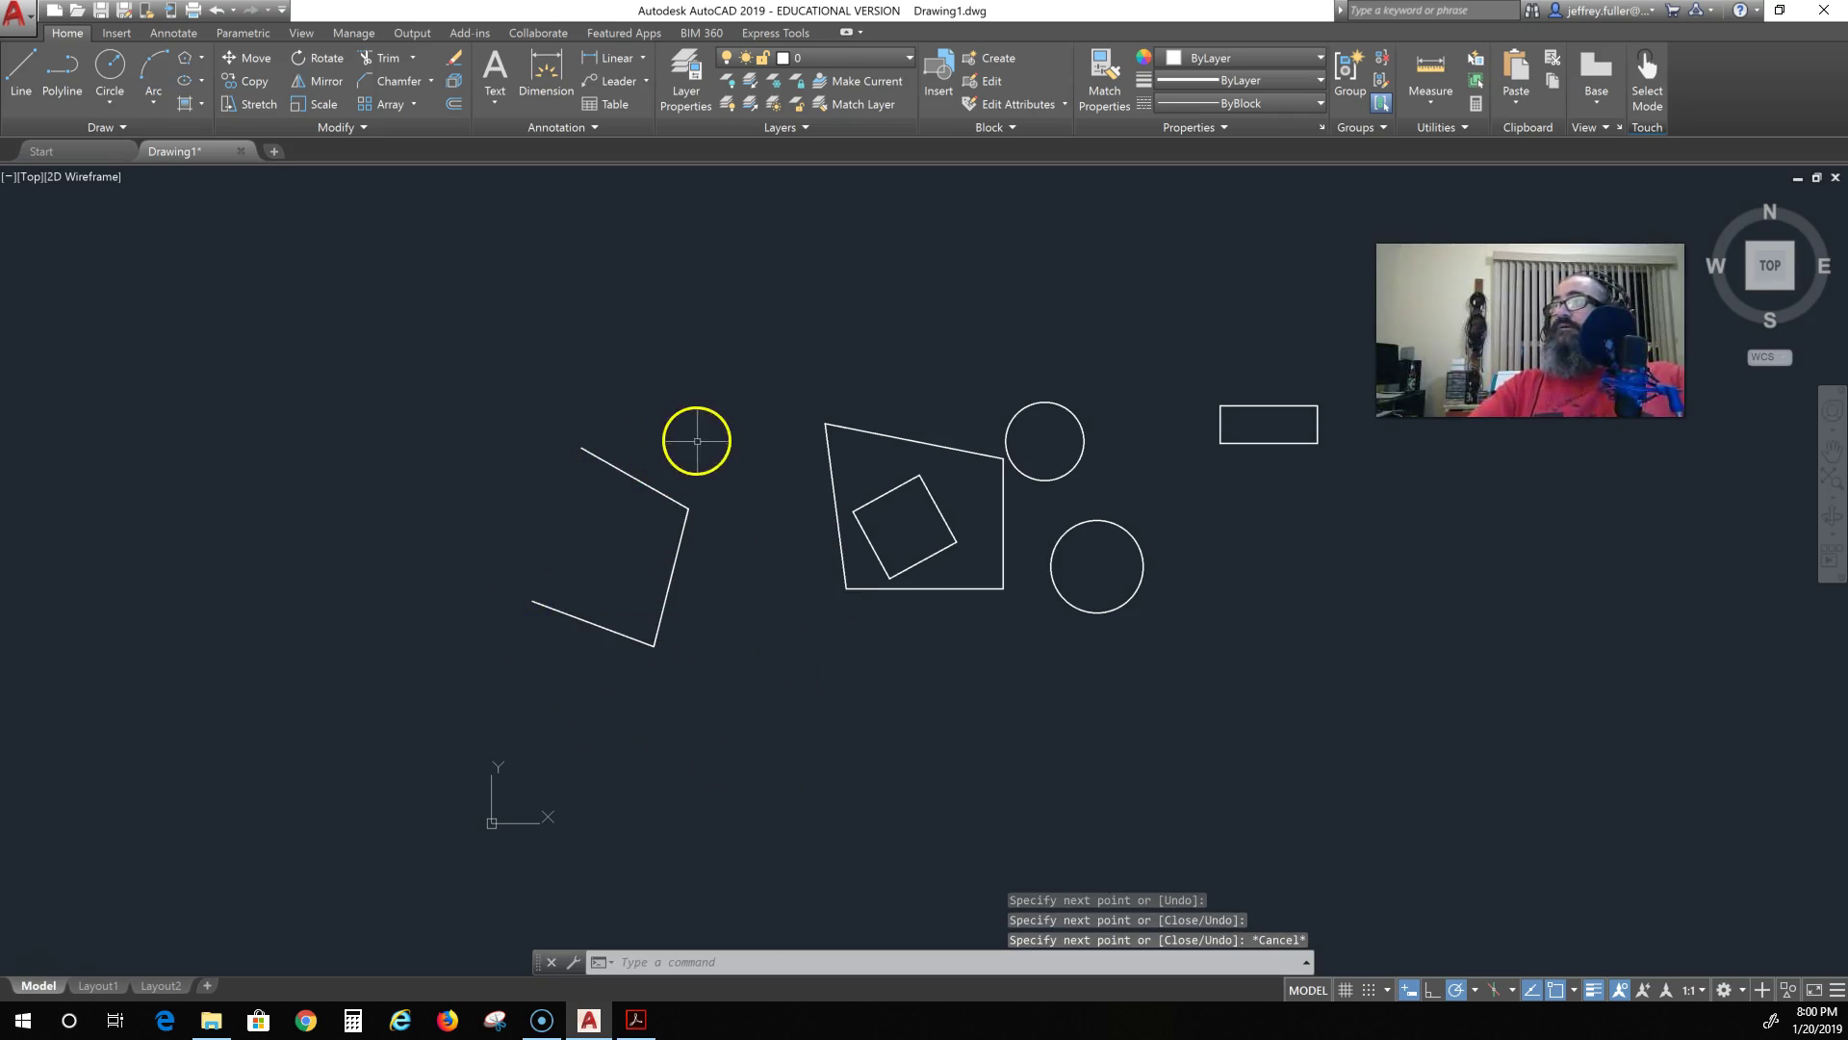
Step: Select the three connected lines and examine their shared Quick Properties, including object type and length
left_click(734, 454)
left_click(597, 681)
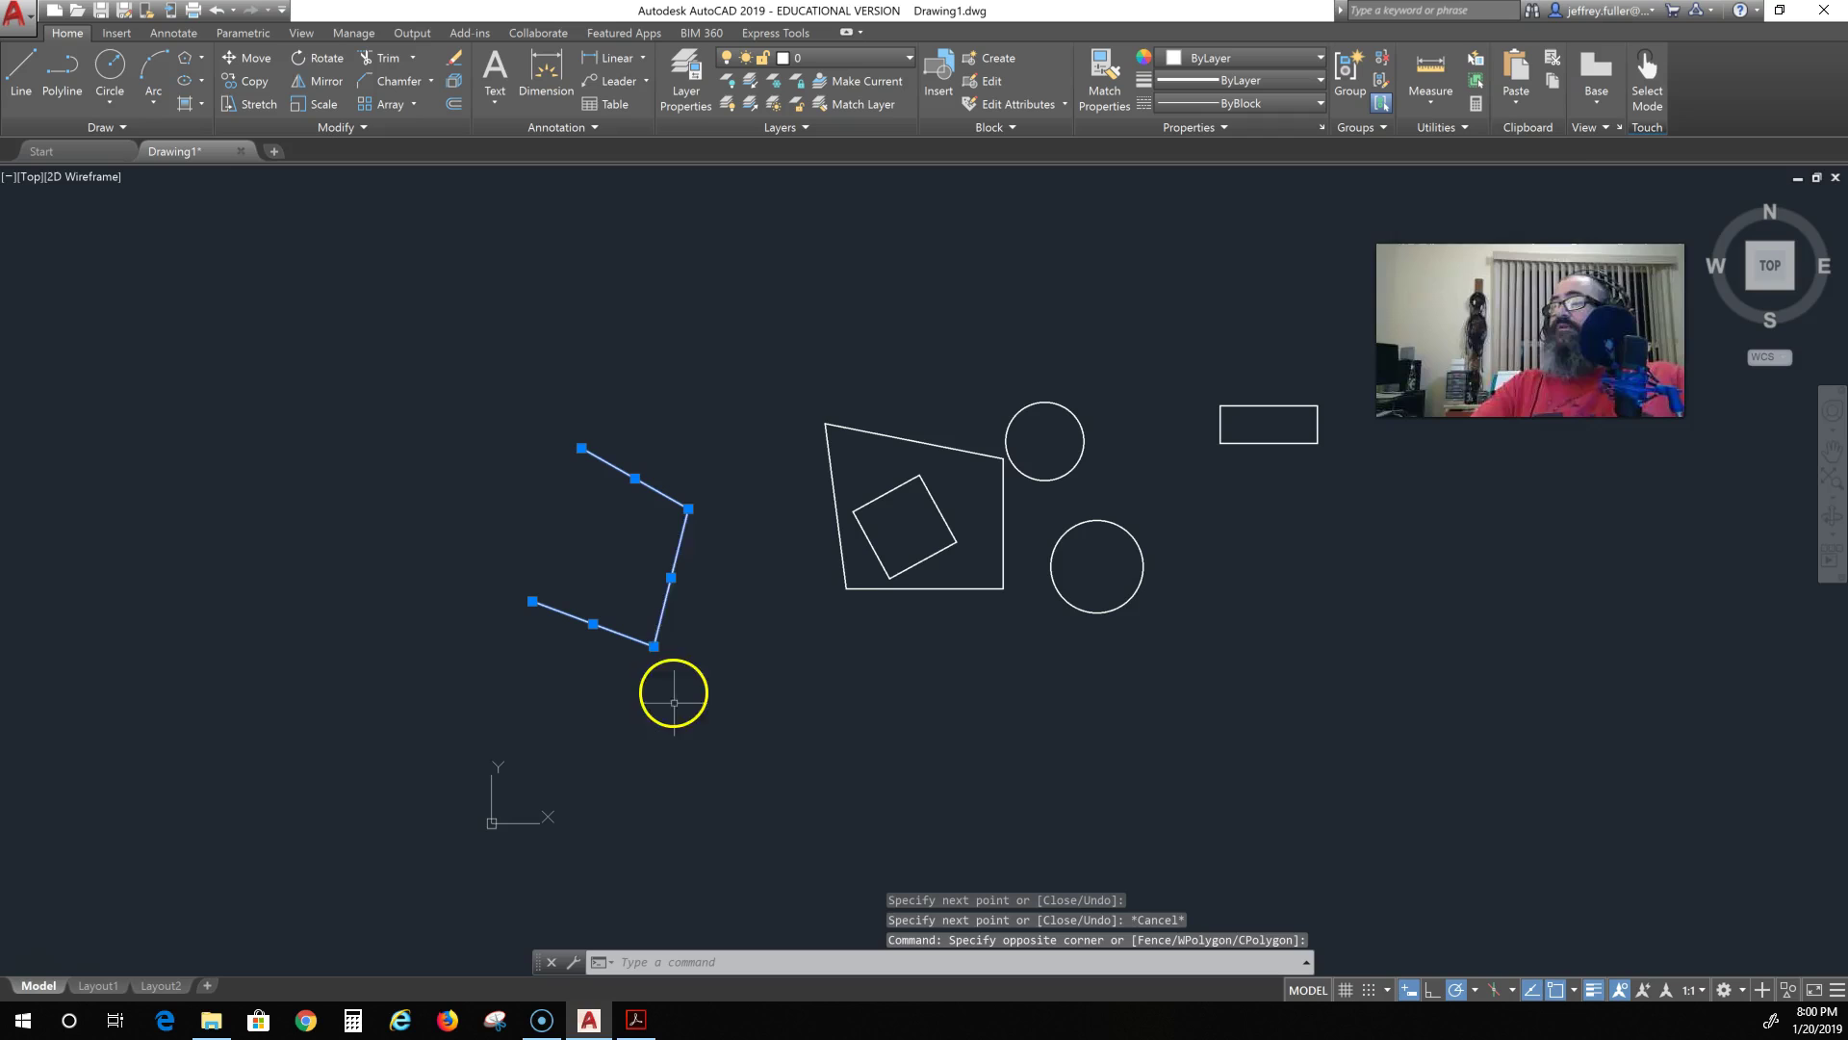
right_click(679, 547)
left_click(787, 906)
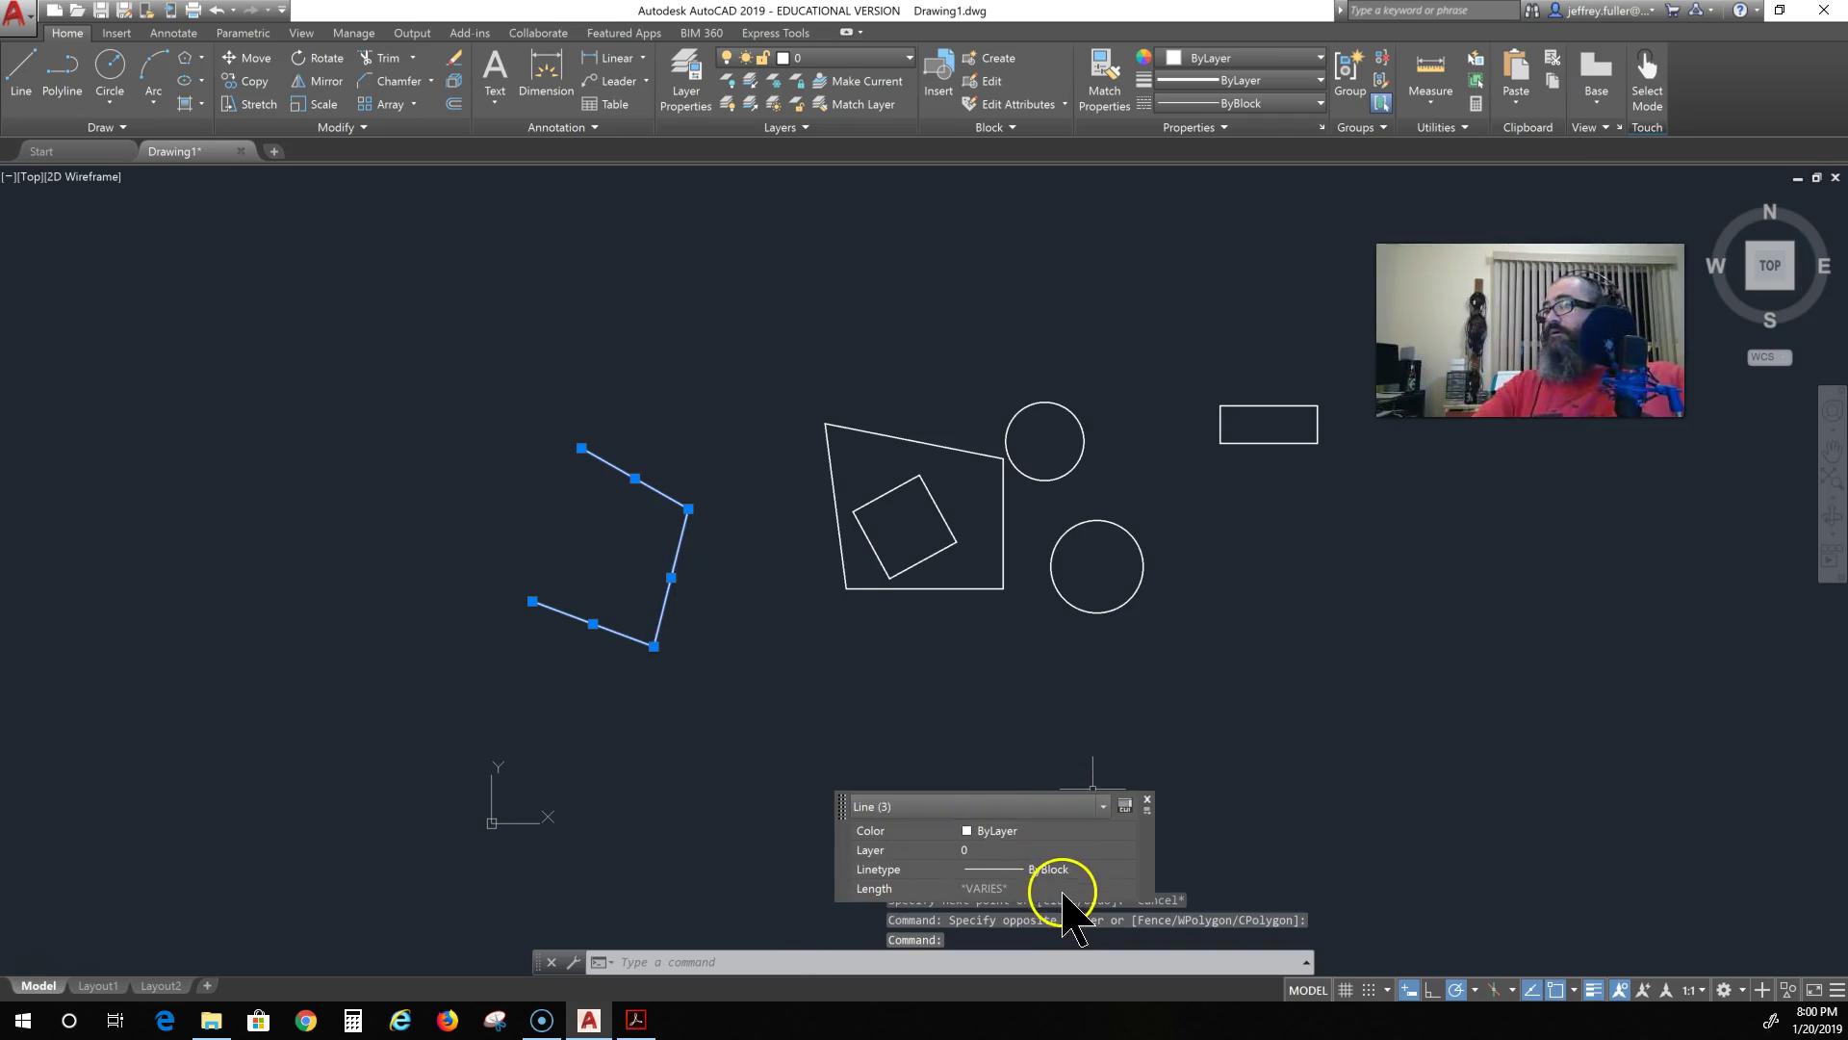
left_click(1103, 886)
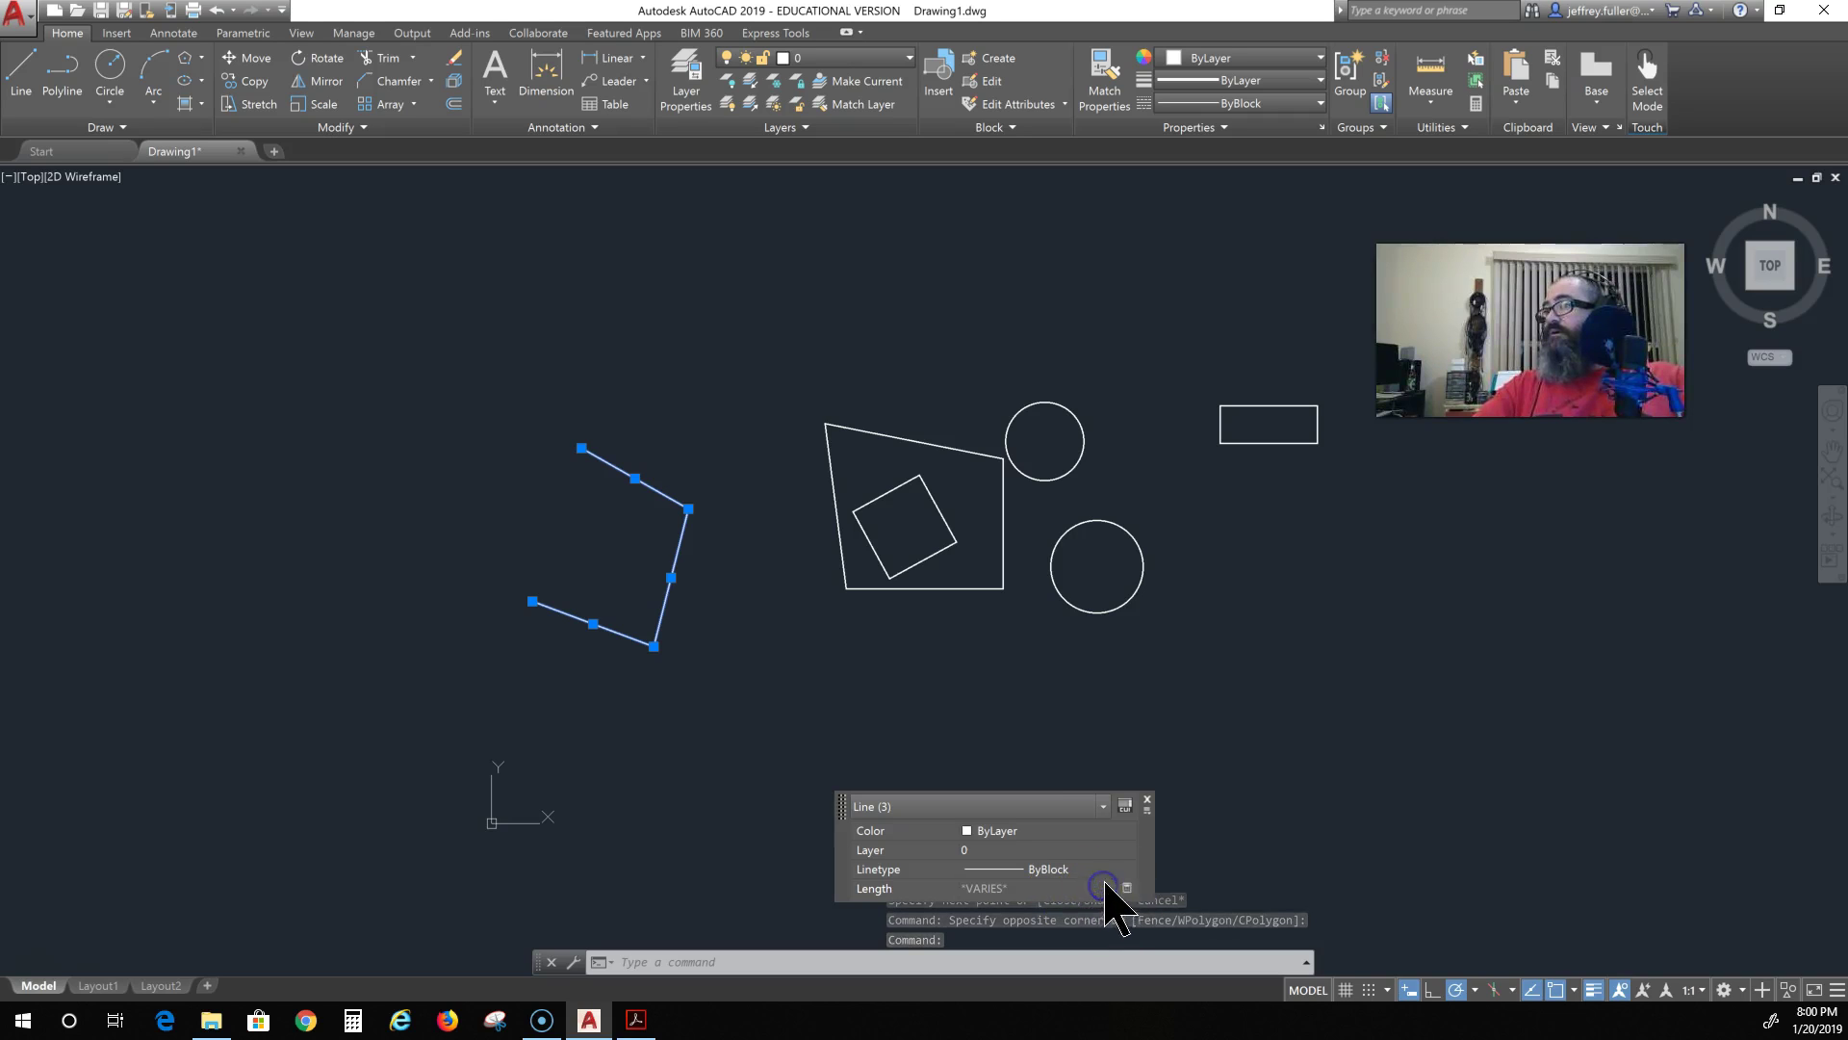
left_click(1083, 807)
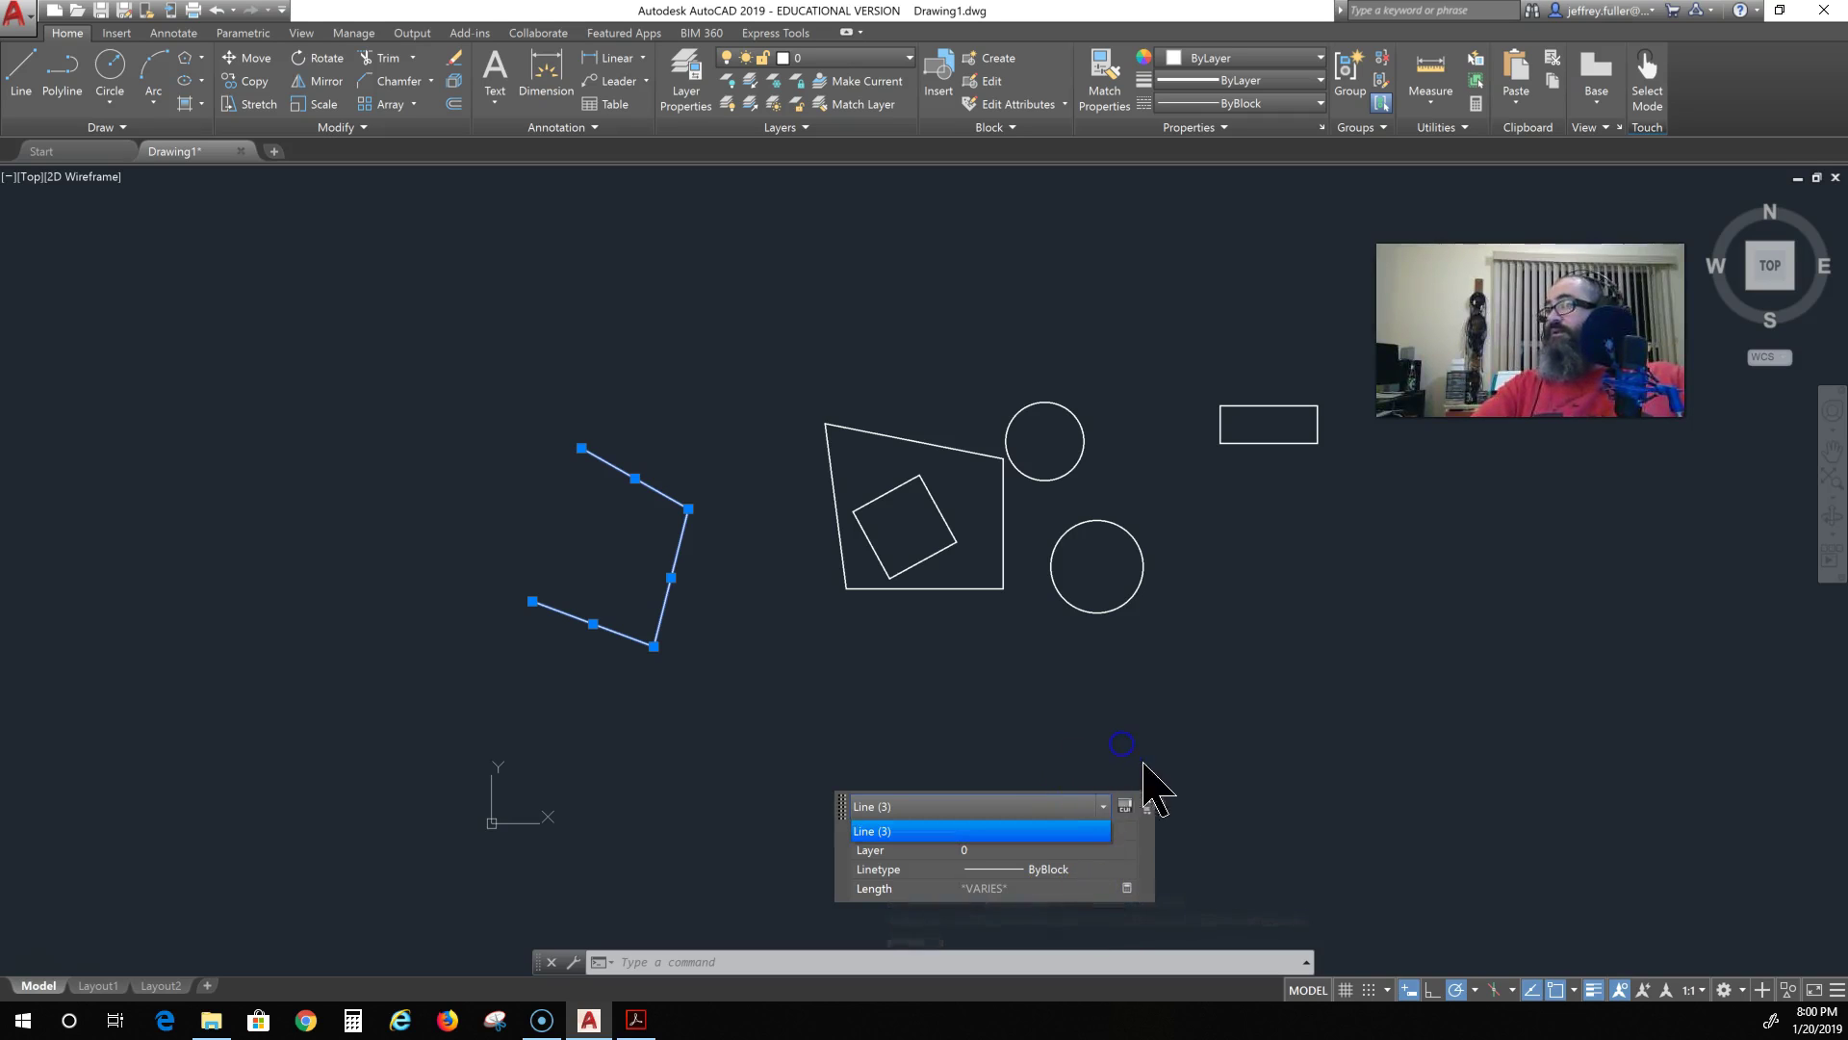
left_click(1217, 767)
left_click_drag(1151, 850, 1261, 709)
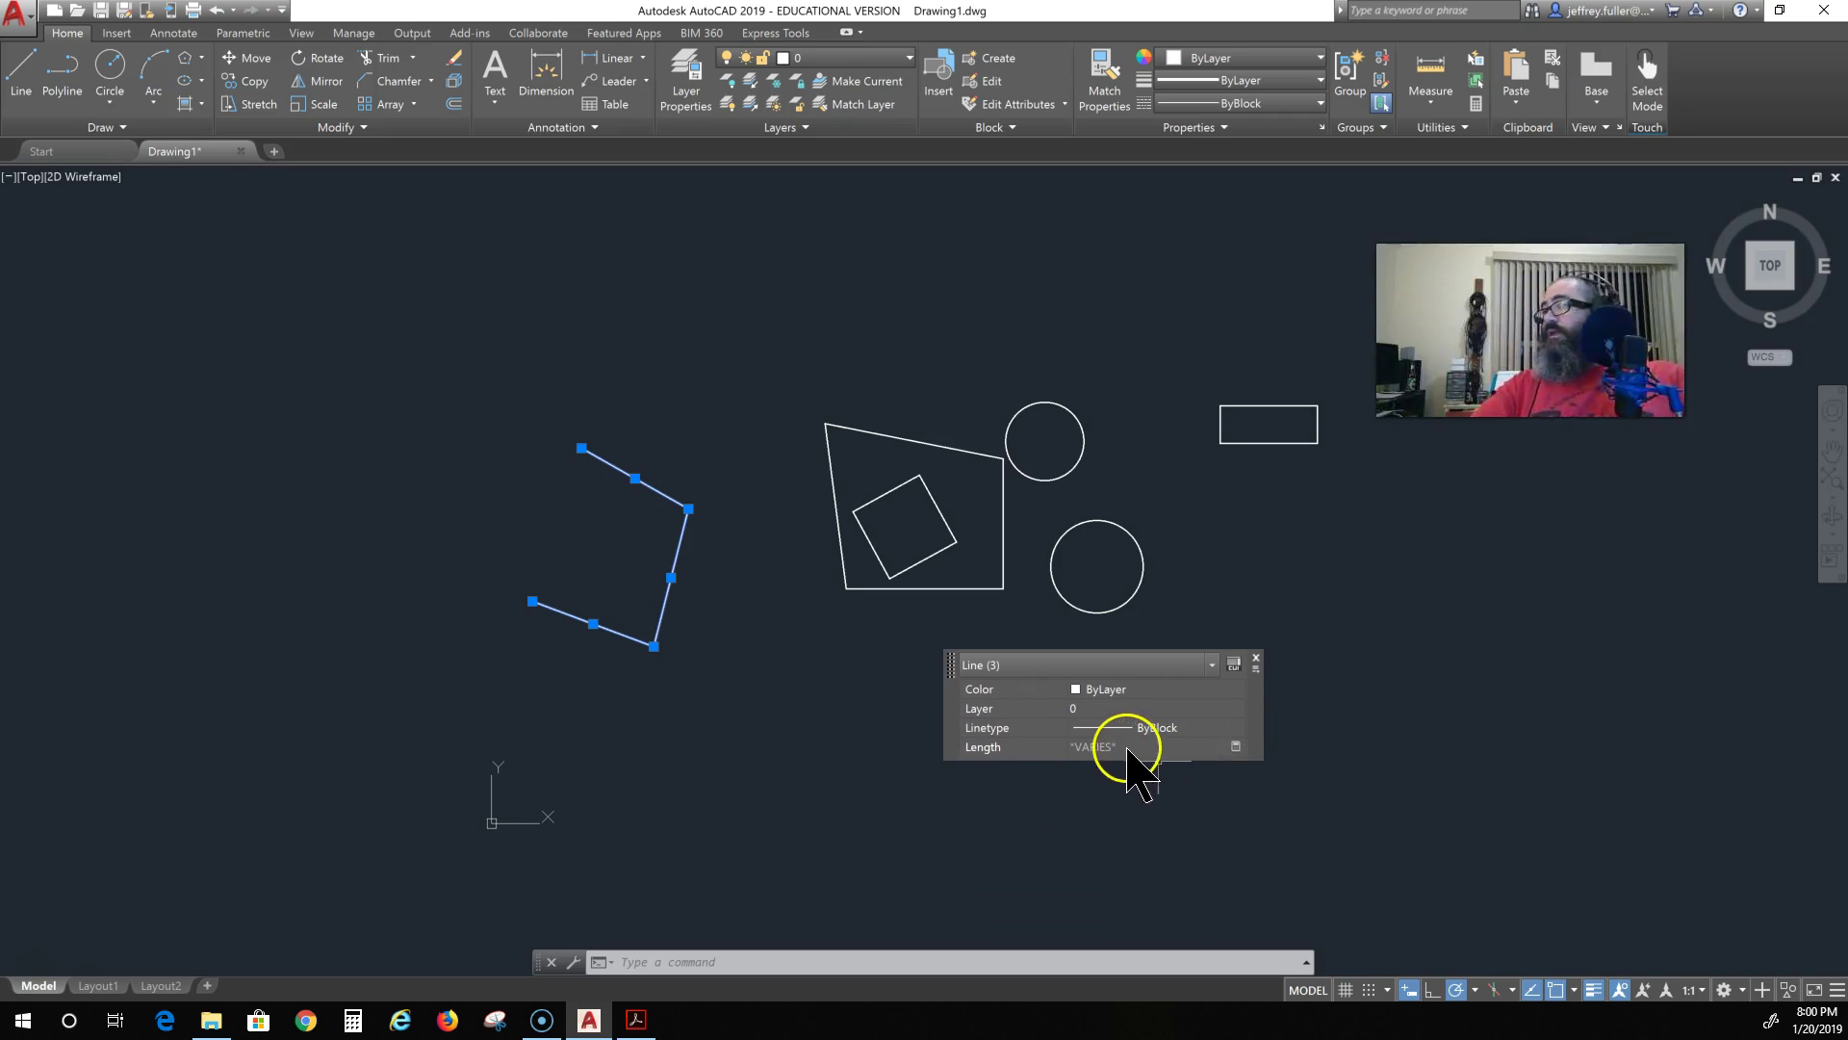
Step: Close Quick Properties and erase the three connected lines
left_click(1257, 658)
left_click_drag(731, 452, 485, 667)
key("Delete")
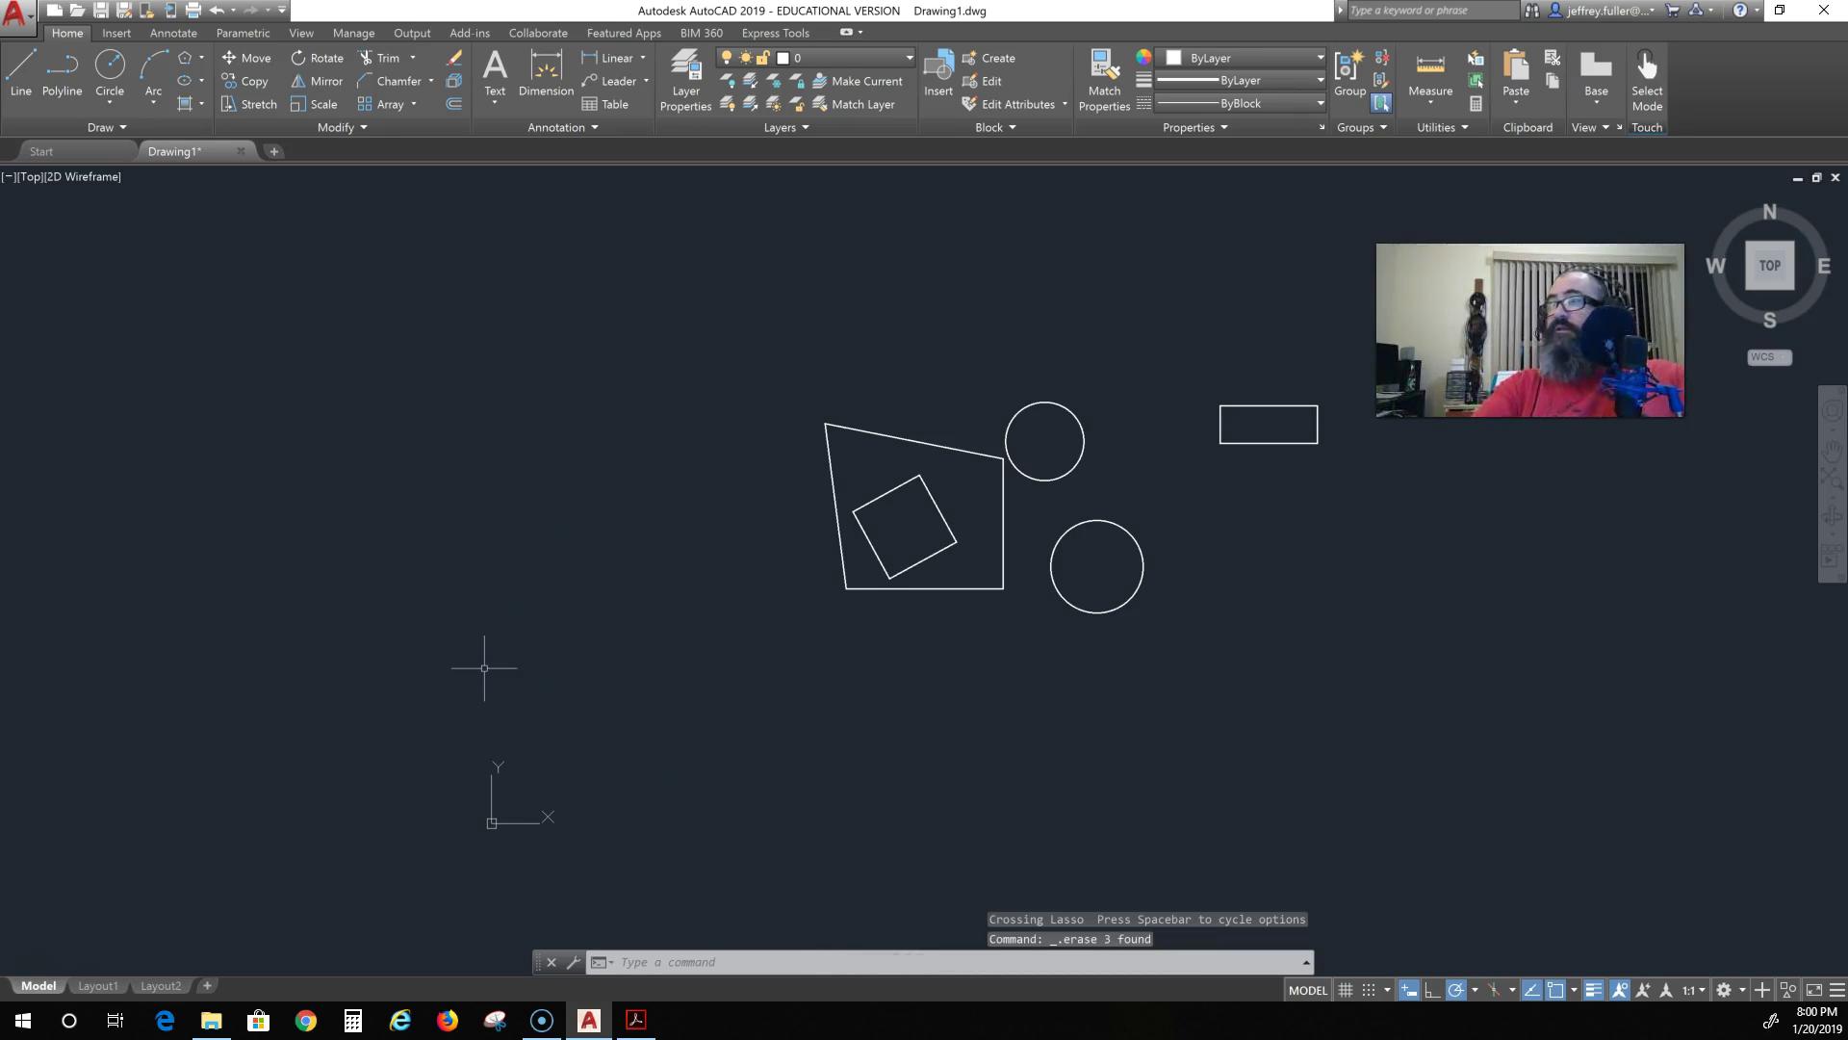
Step: Set the quadrilateral polyline's Closed property to No in Quick Properties
scroll(911, 668, "up", 5)
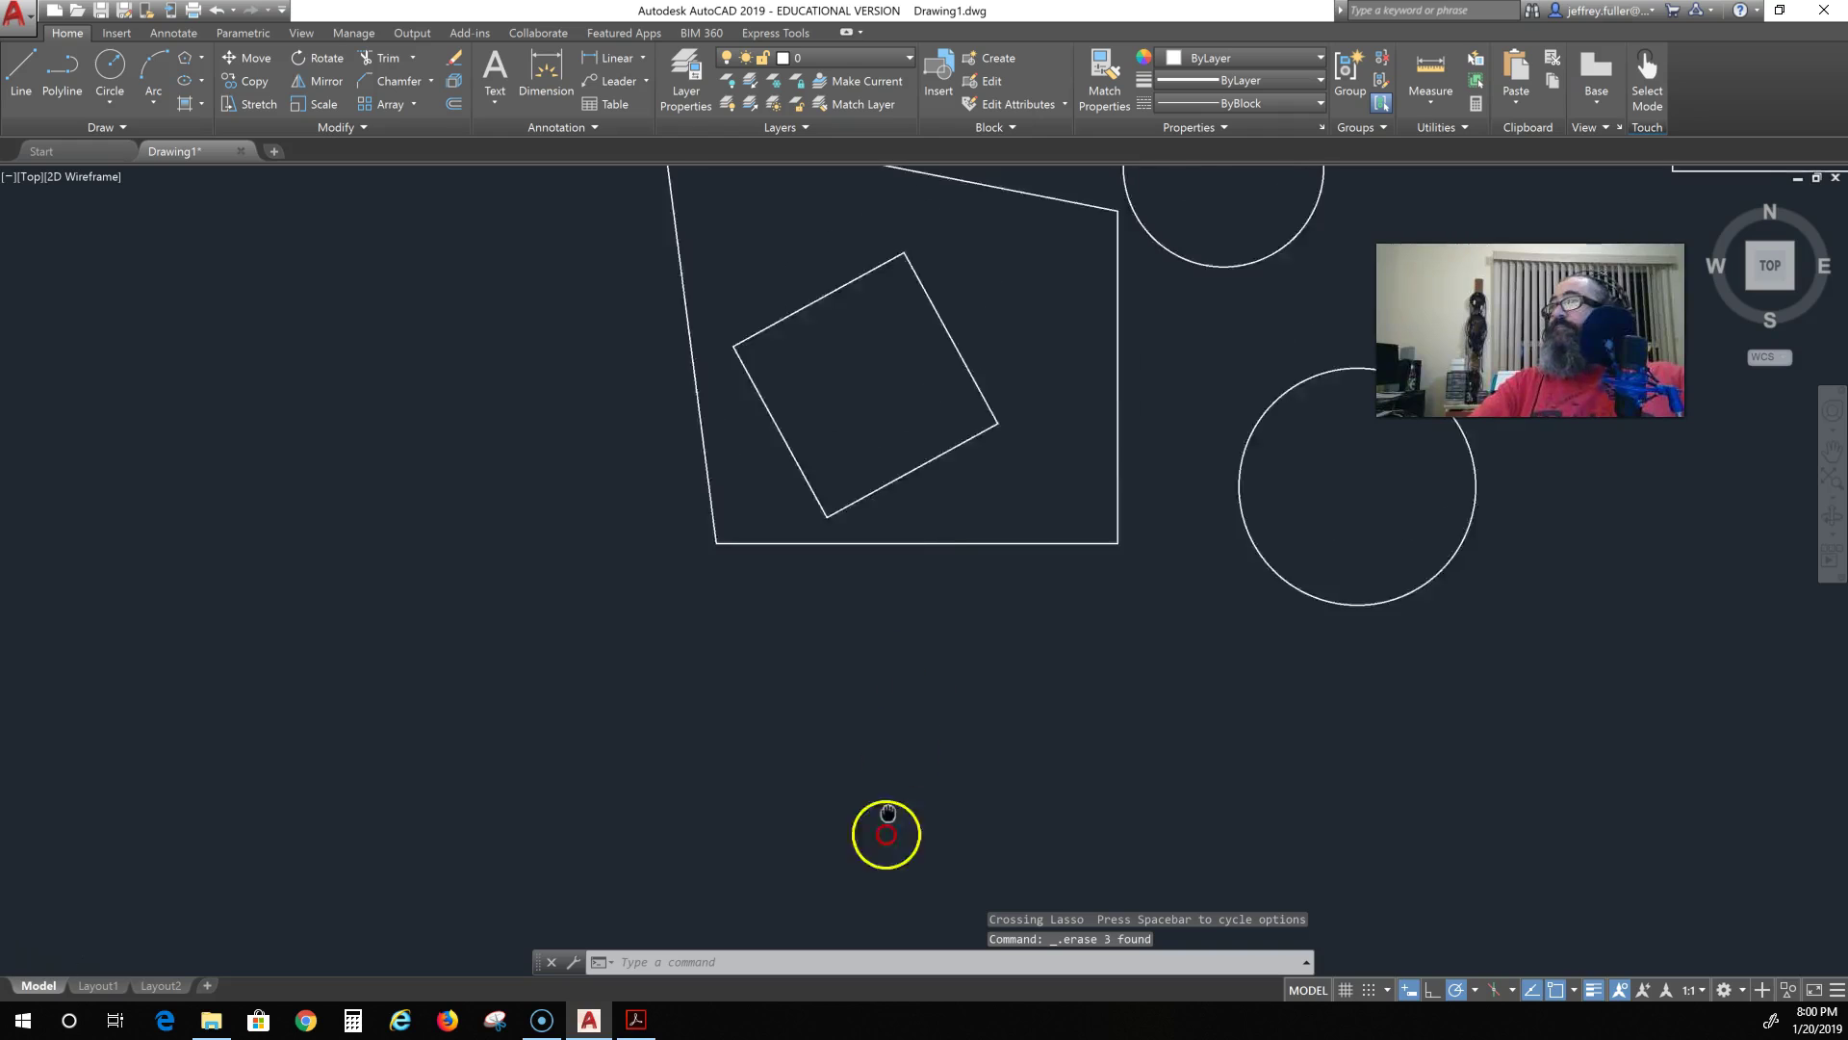
left_click(1105, 553)
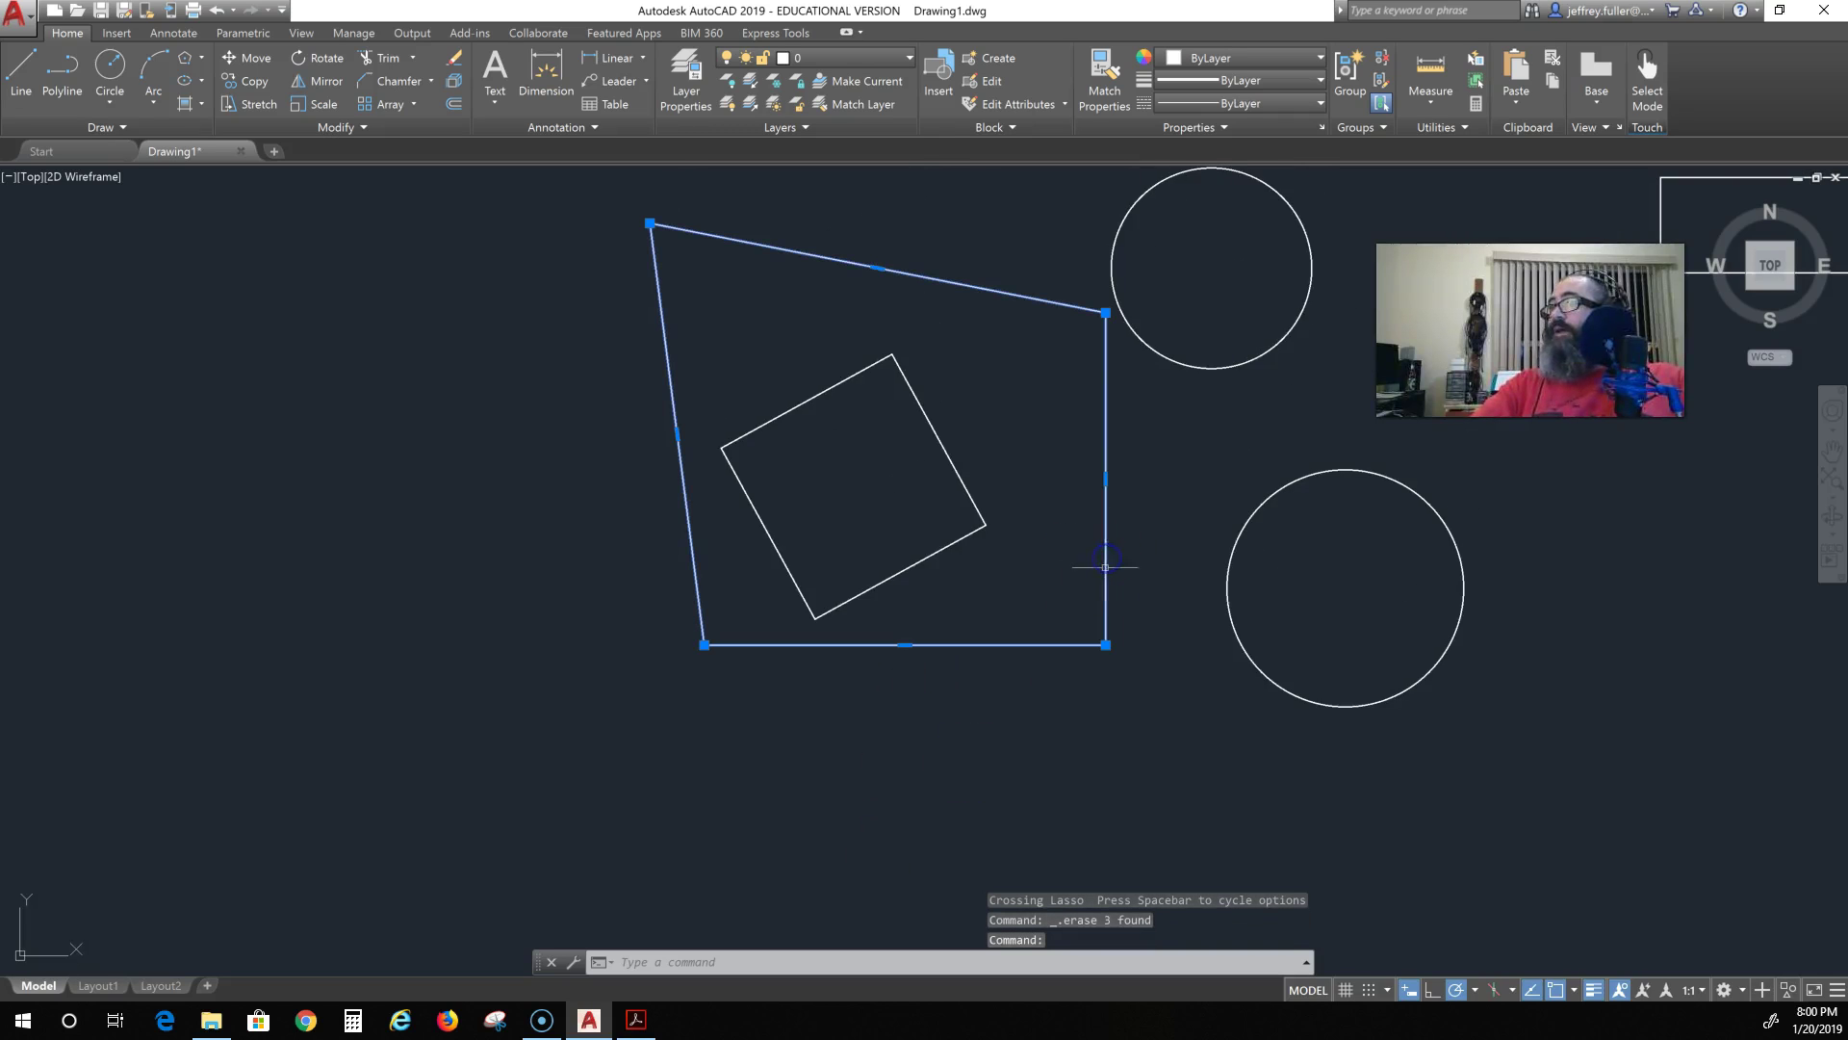
right_click(1105, 569)
left_click(1170, 969)
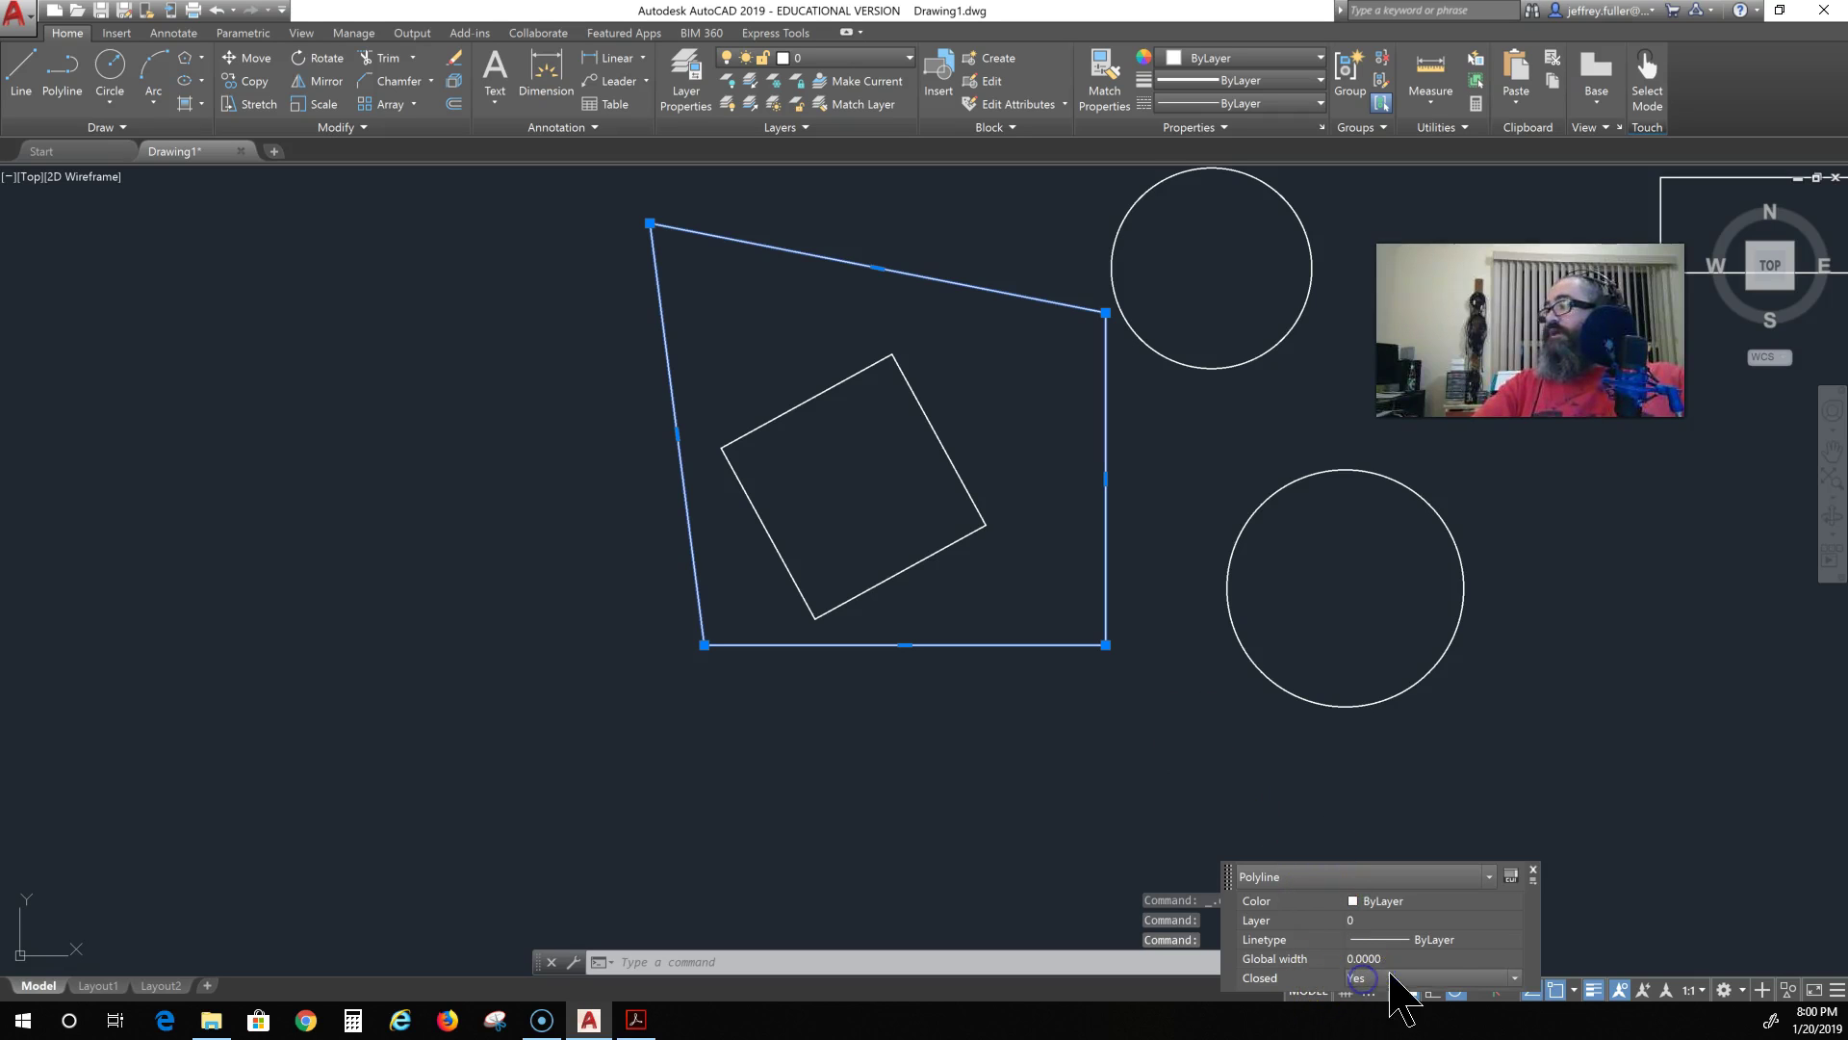
left_click(1433, 975)
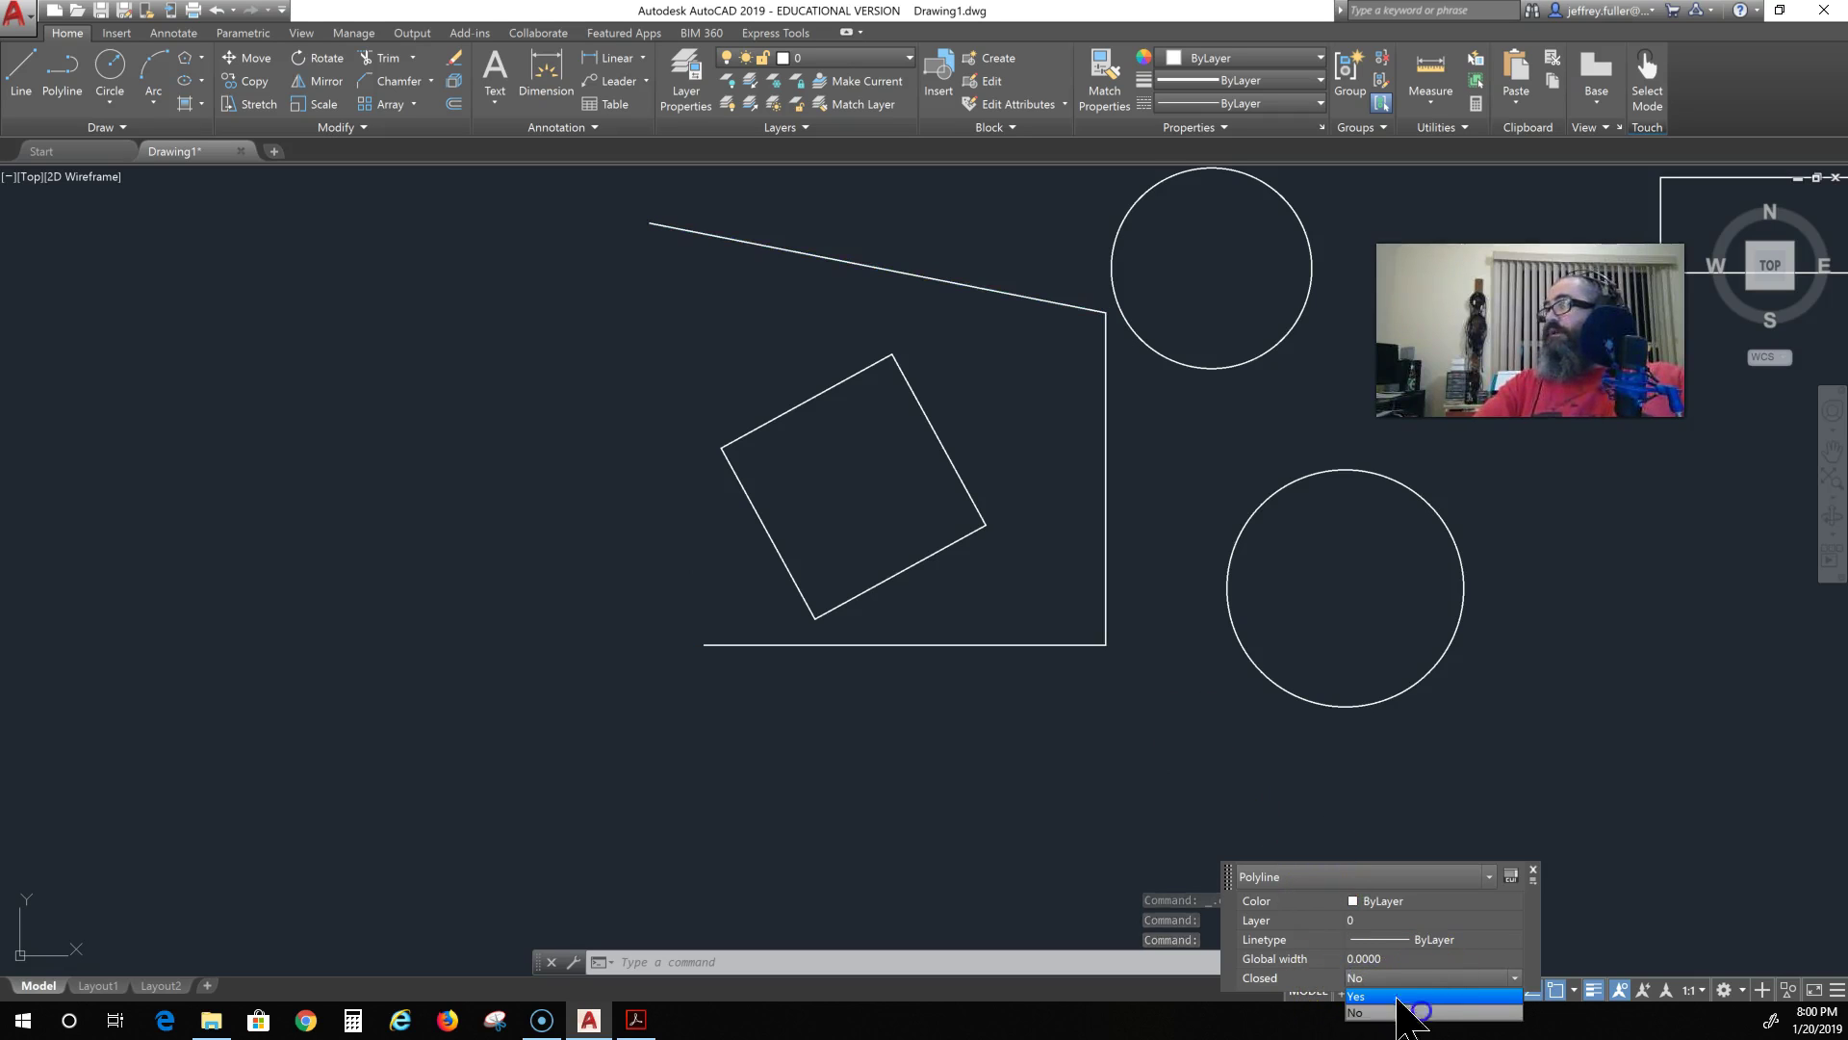
left_click(1421, 1011)
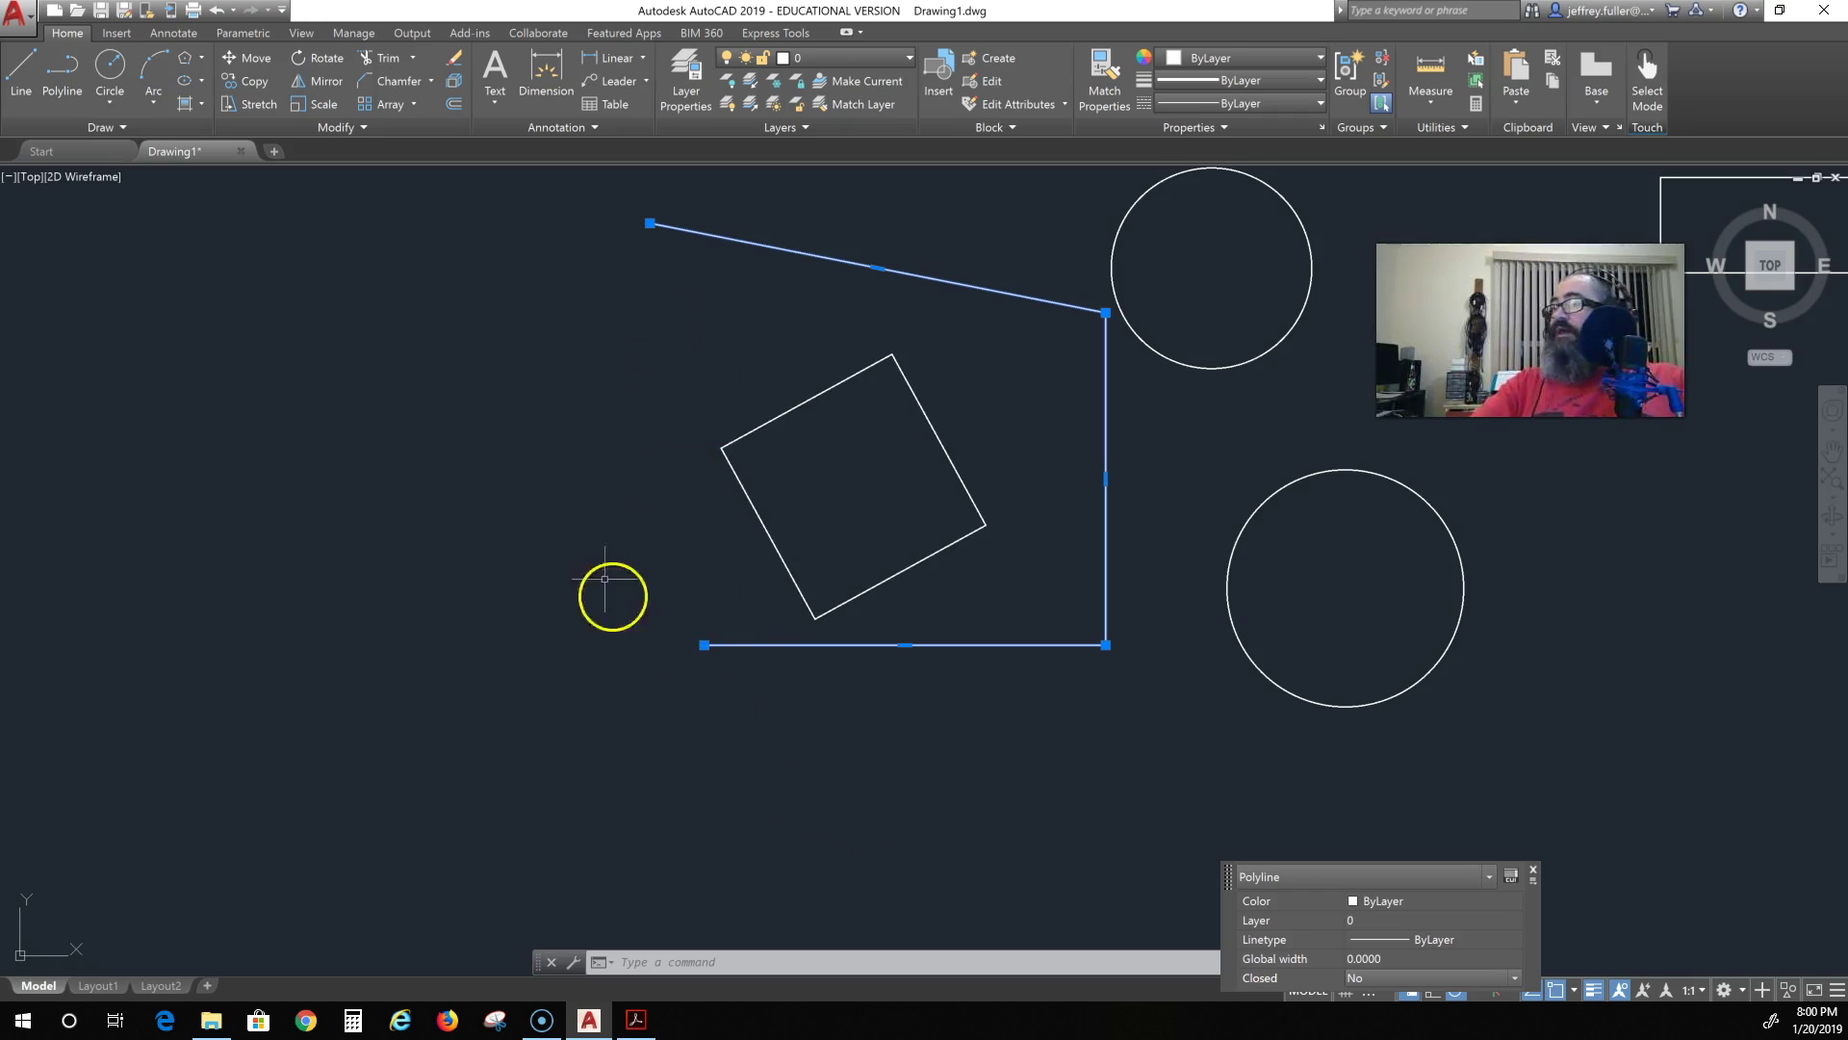
Step: Set the quadrilateral polyline's Closed property back to Yes and close Quick Properties
left_click(1435, 979)
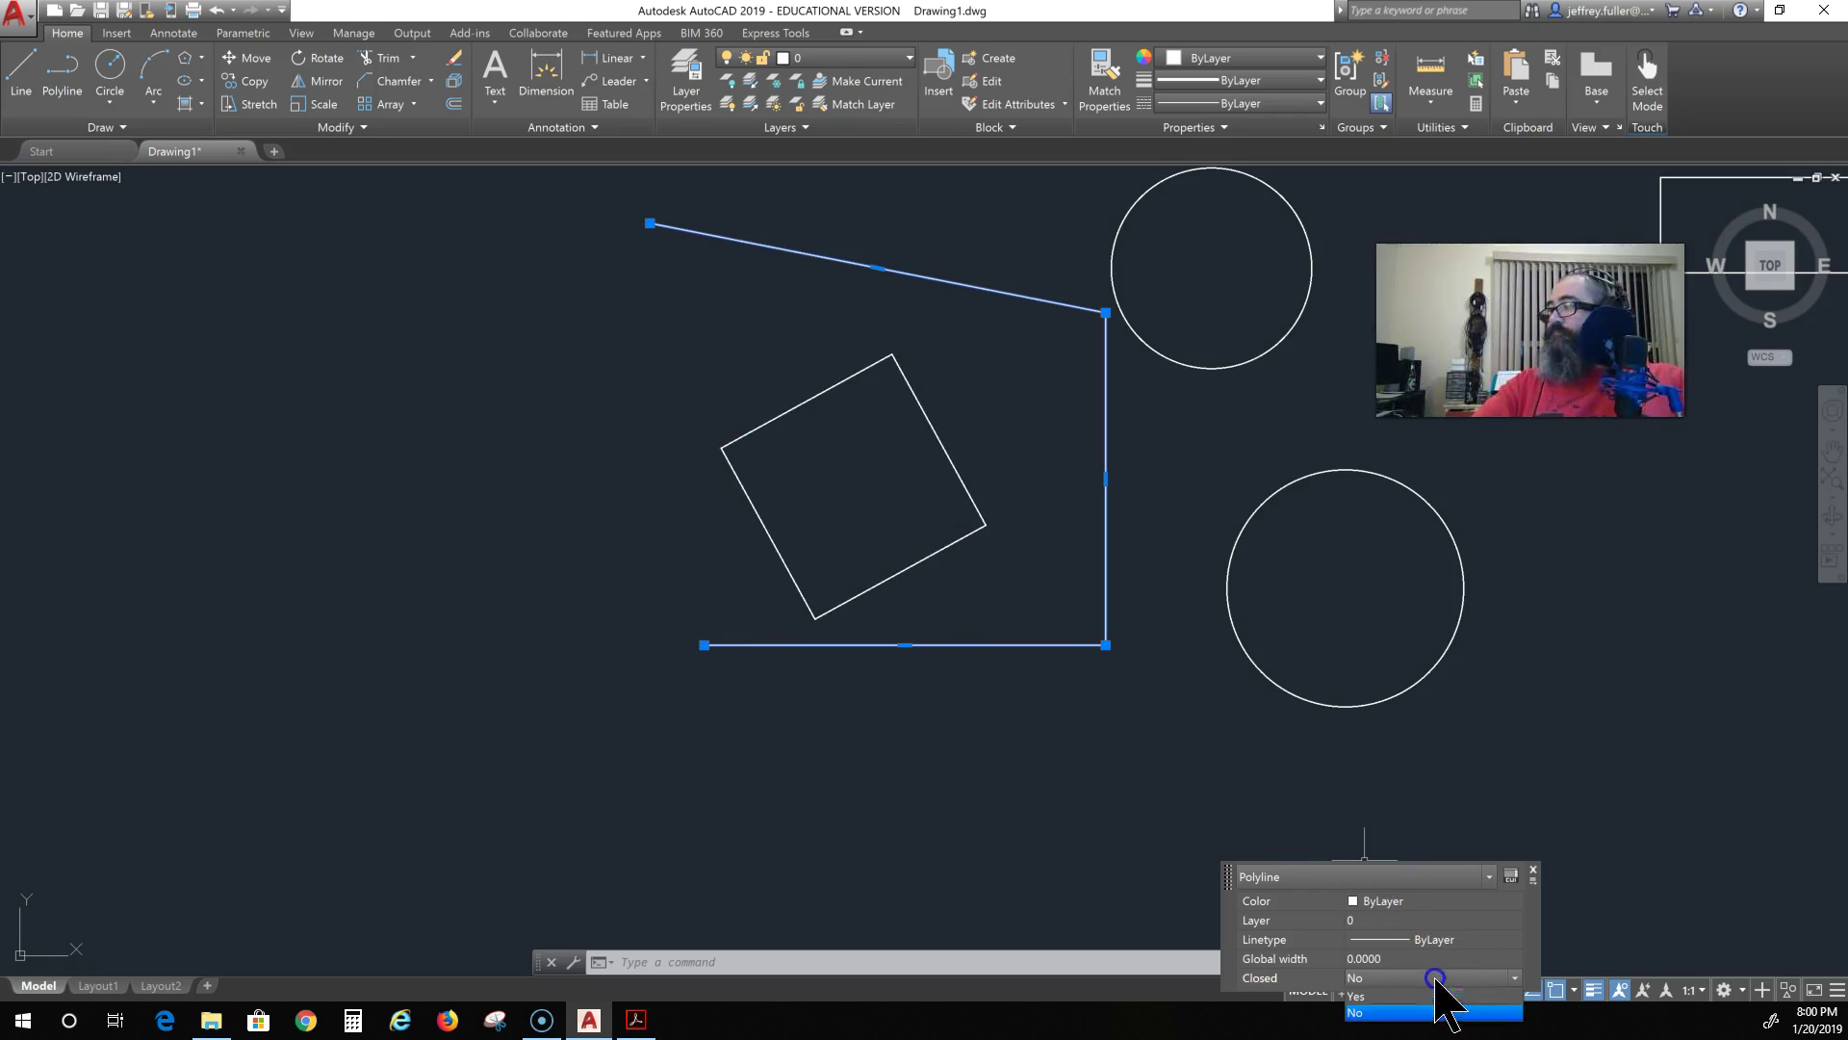
left_click(1434, 998)
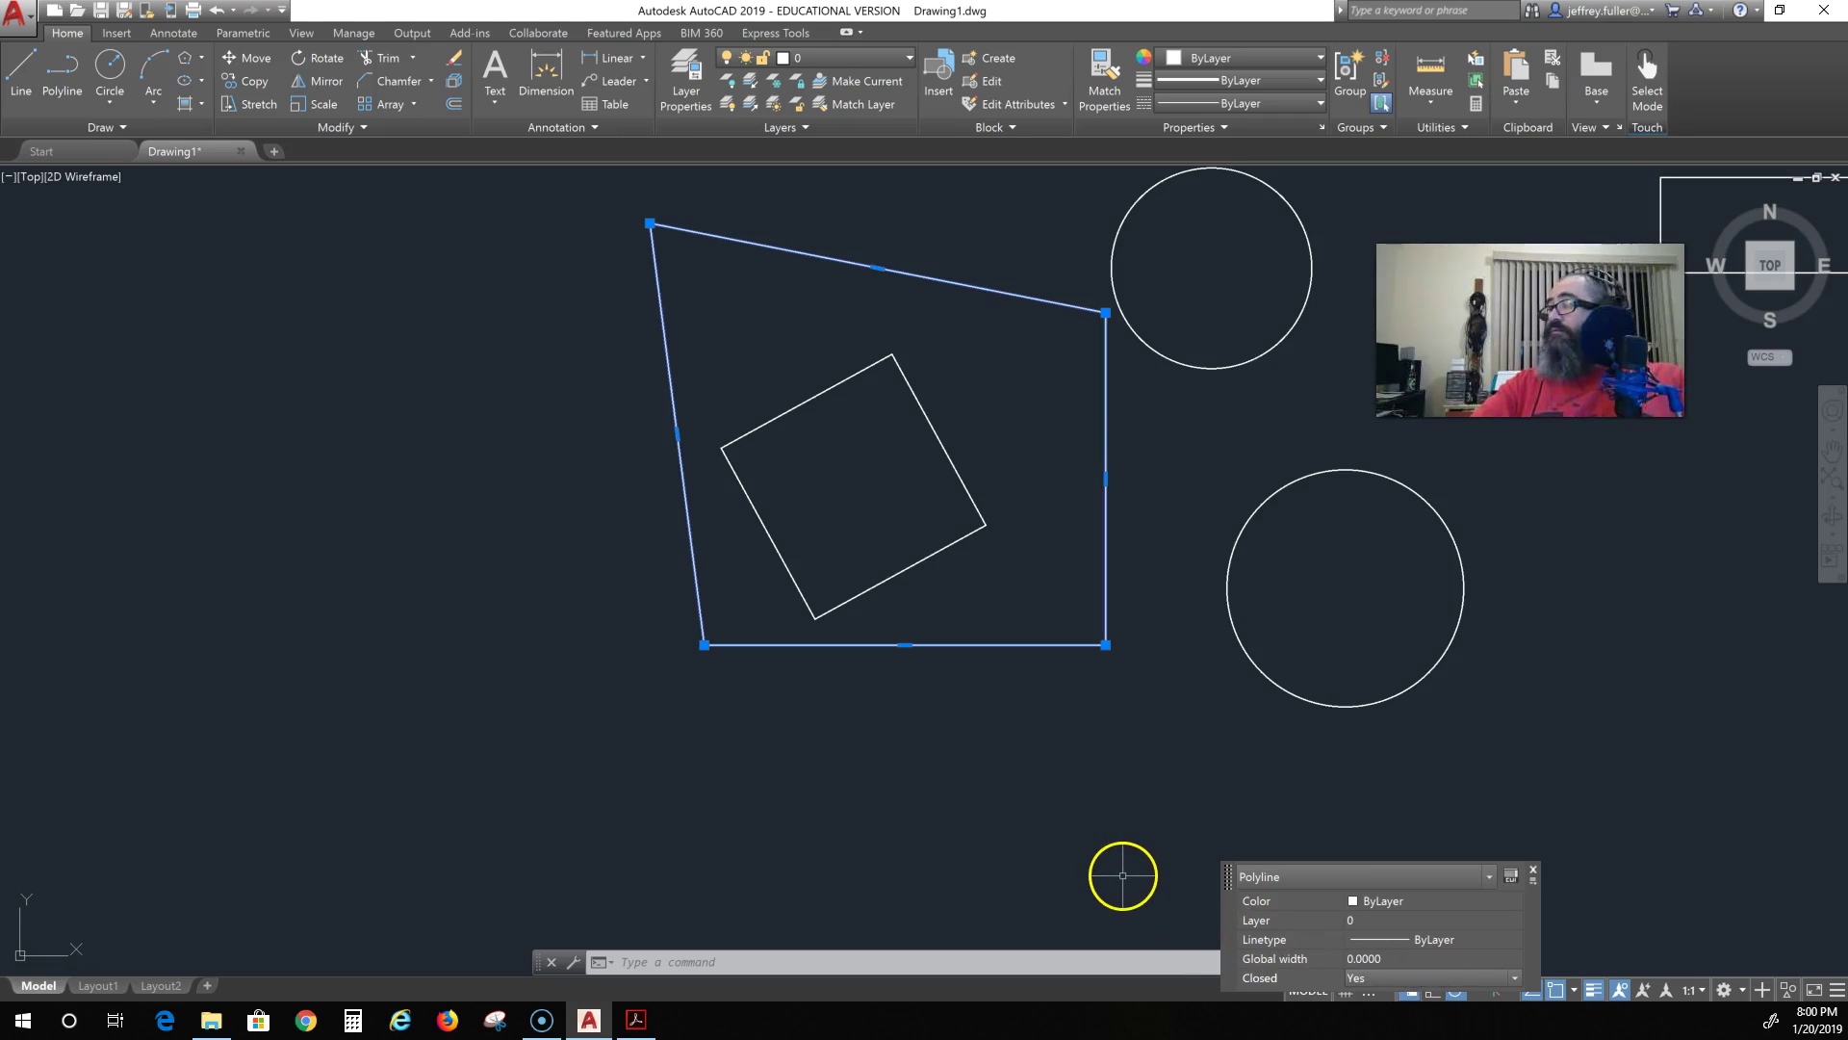
left_click(1535, 869)
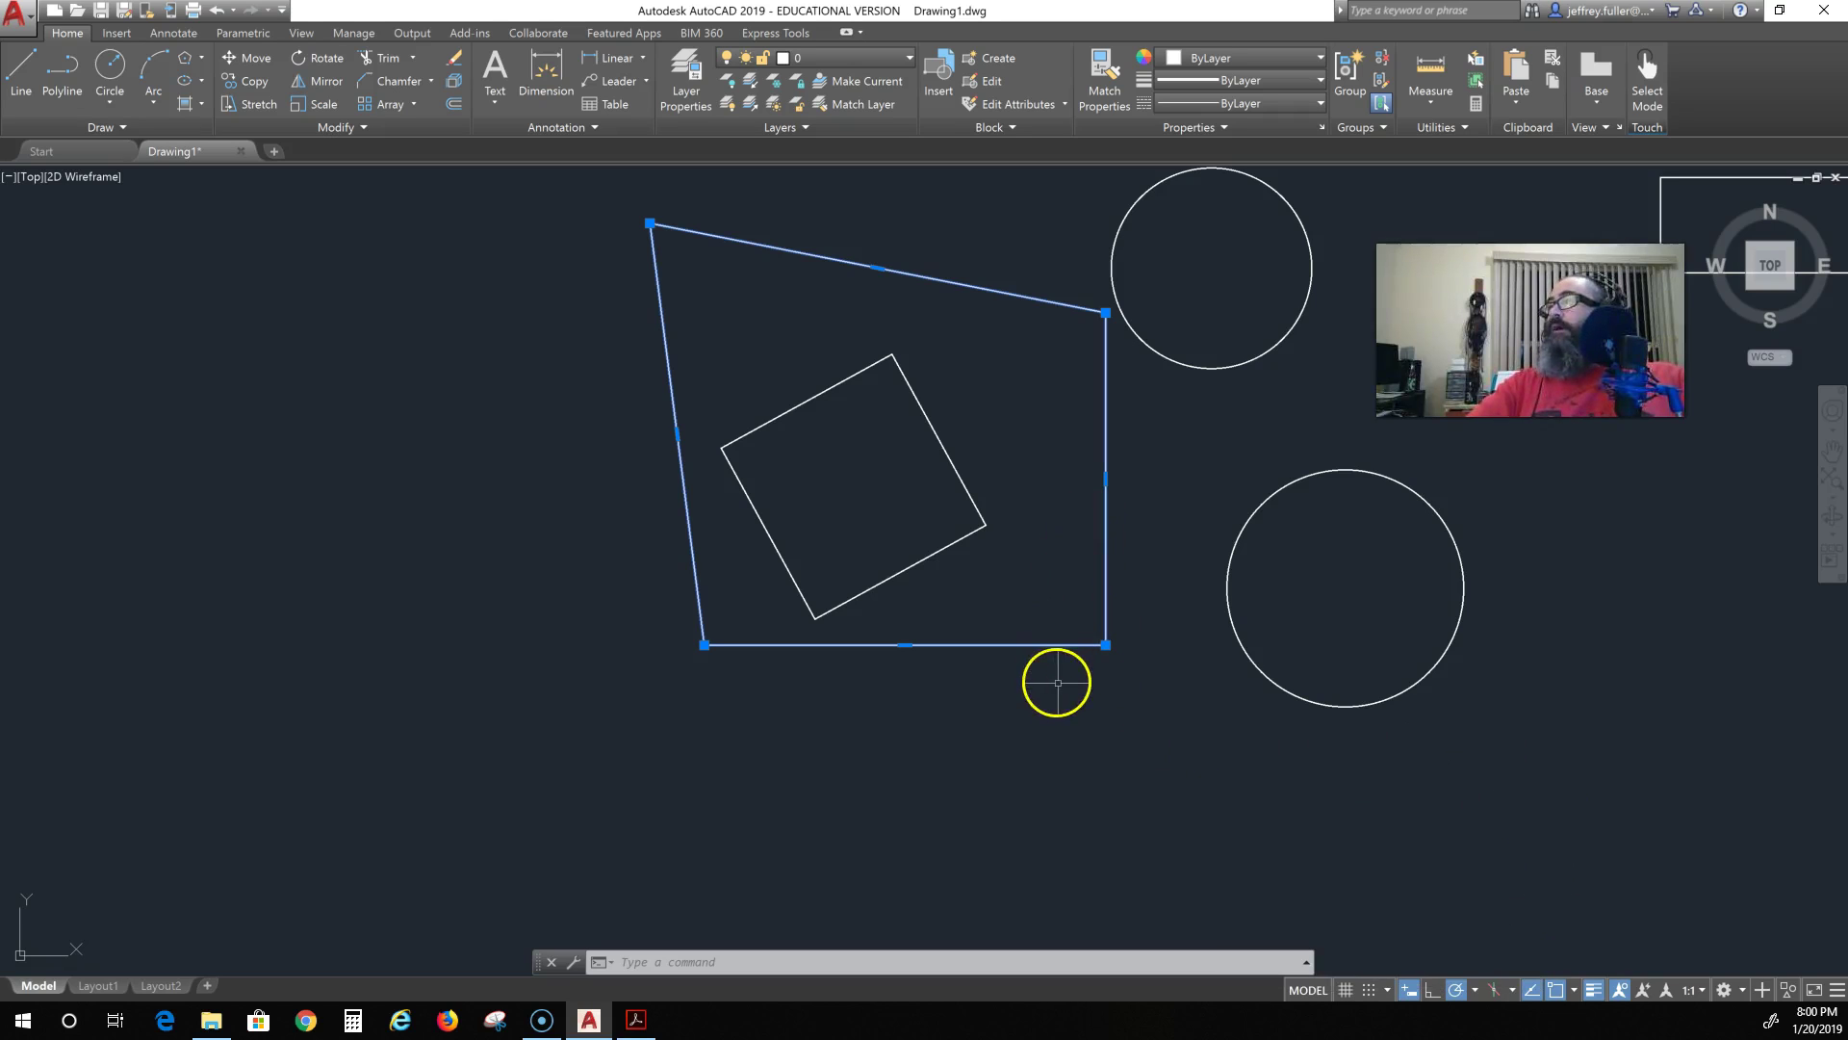
Step: Open the full Properties palette for the quadrilateral polyline, place it clear of the screen edge and show its Geometry values
right_click(967, 643)
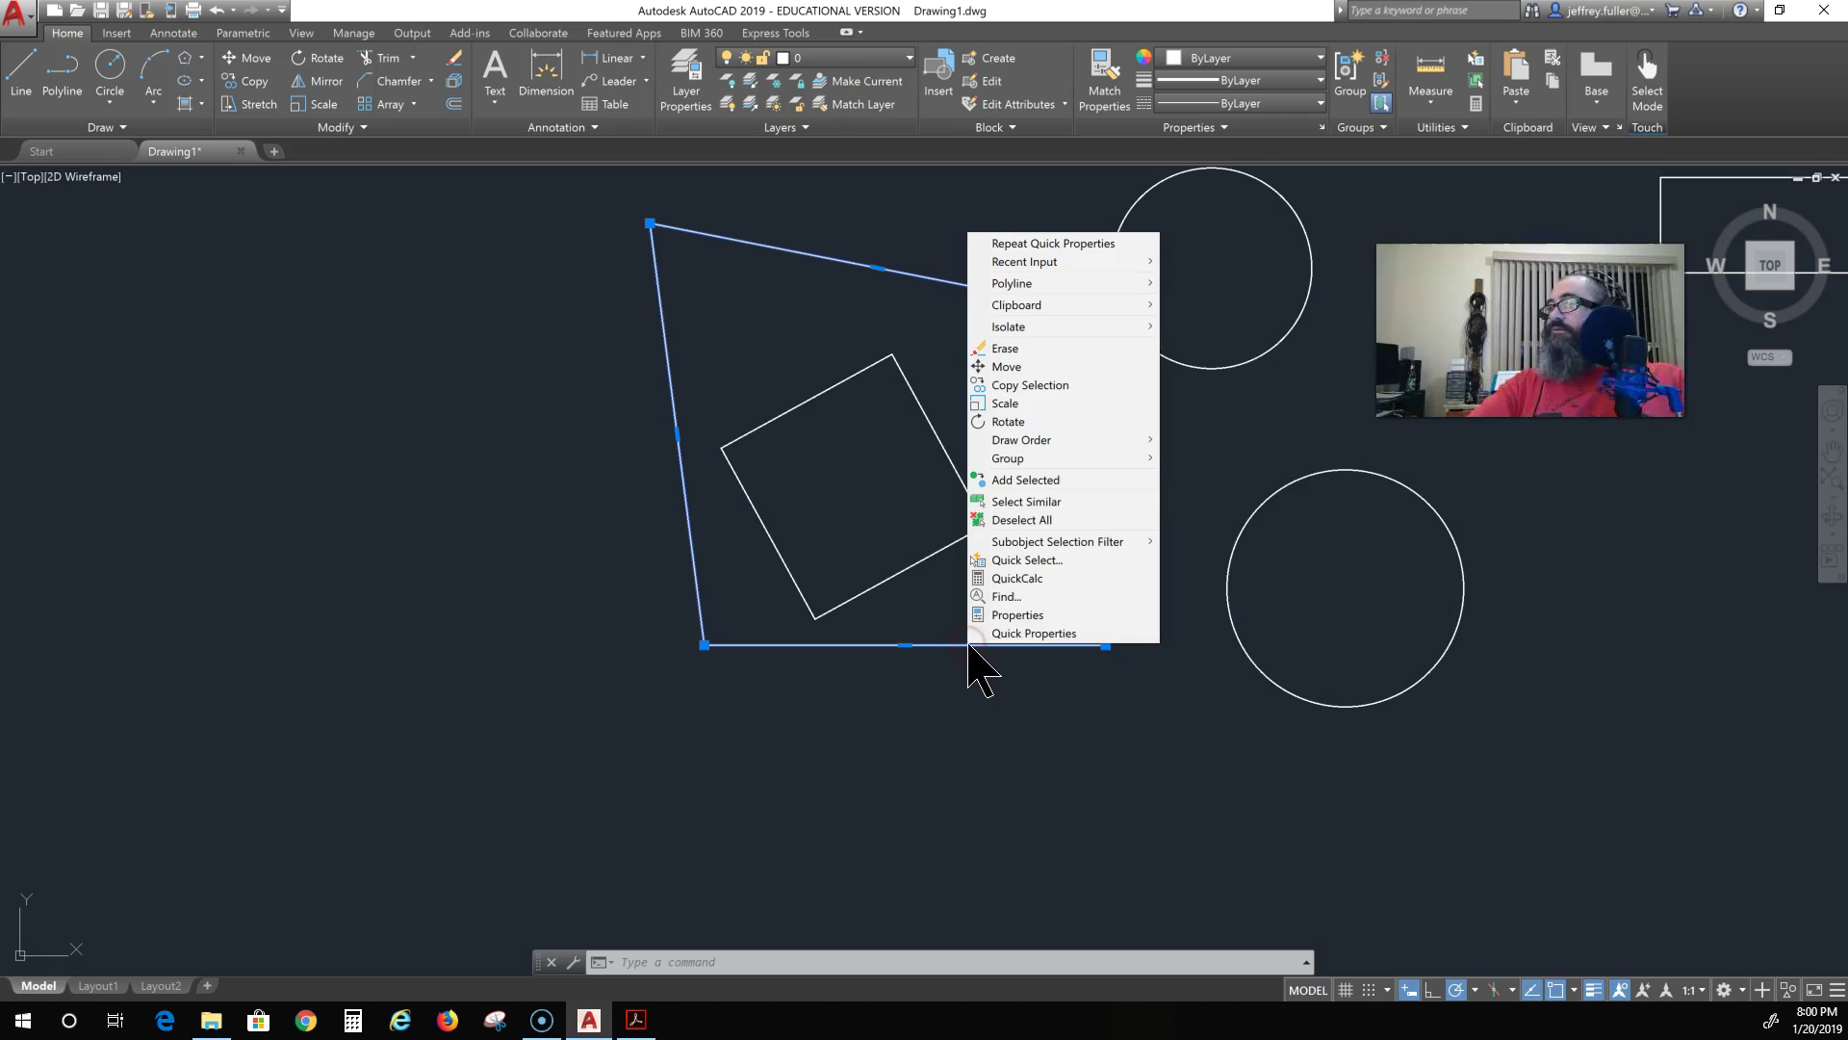
left_click(1017, 616)
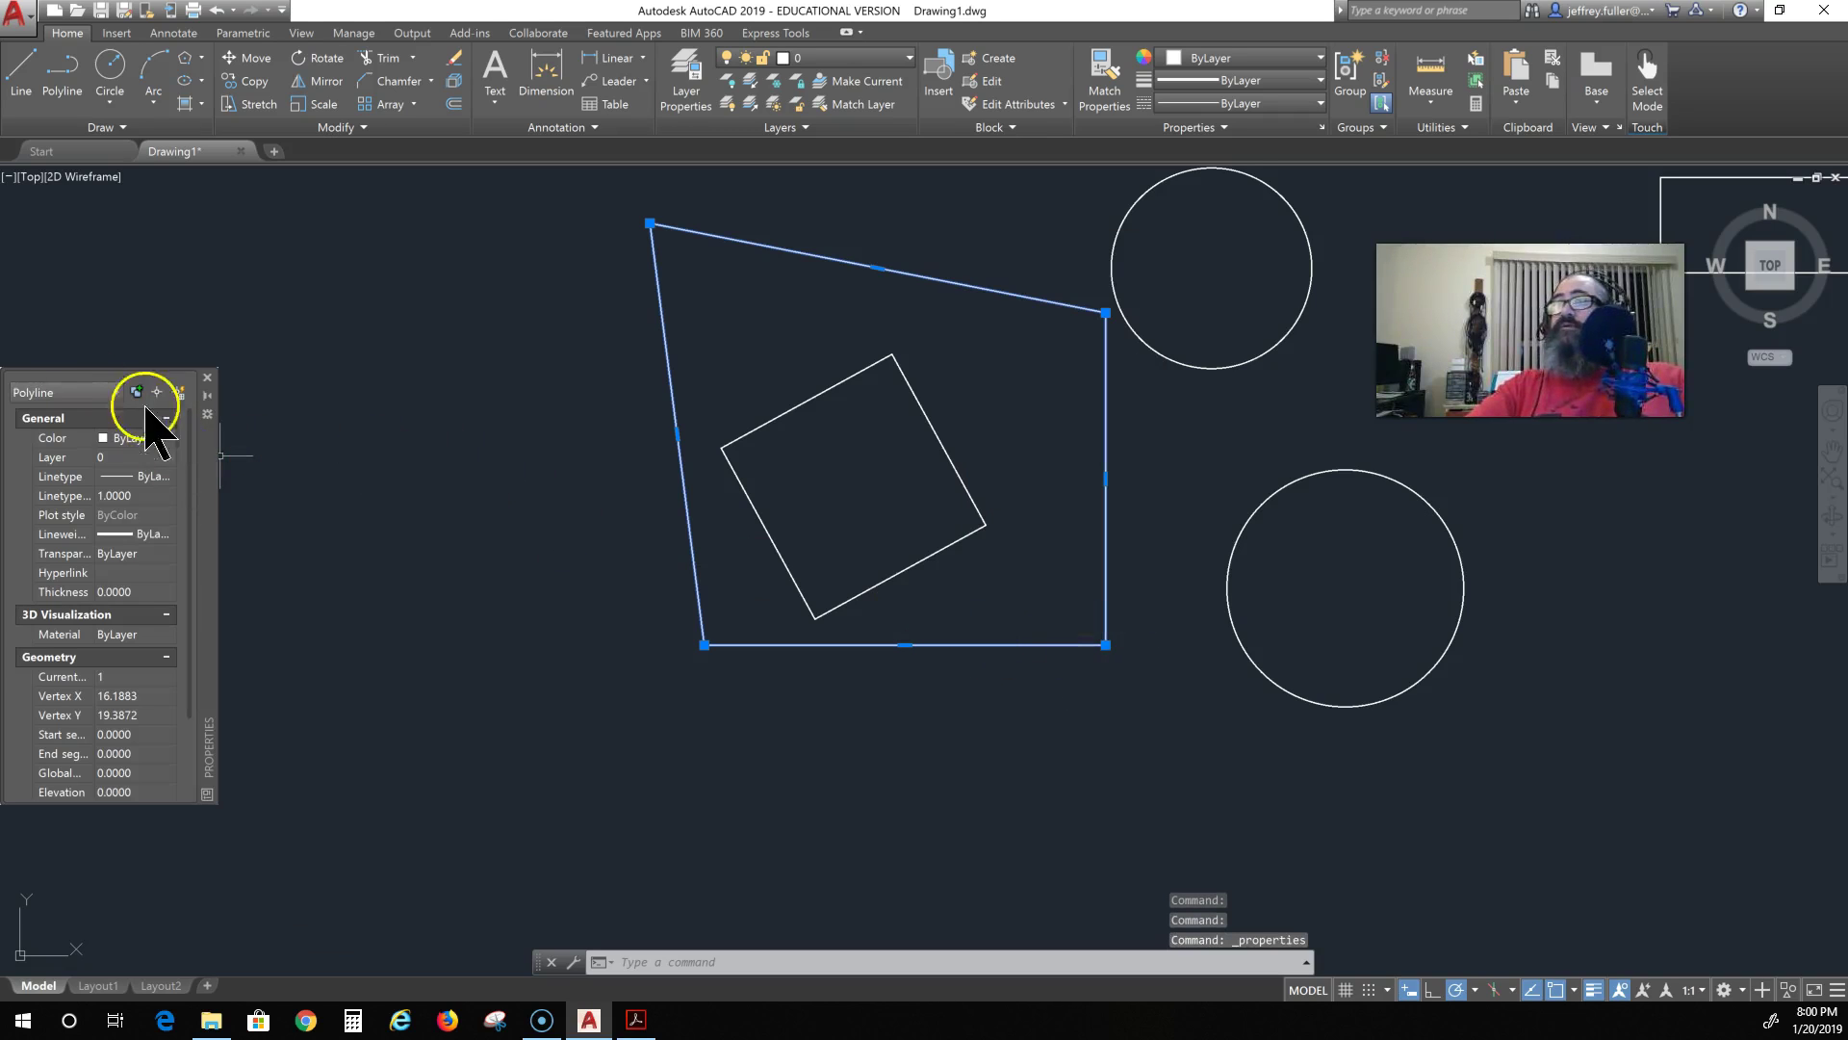
left_click_drag(213, 454, 309, 455)
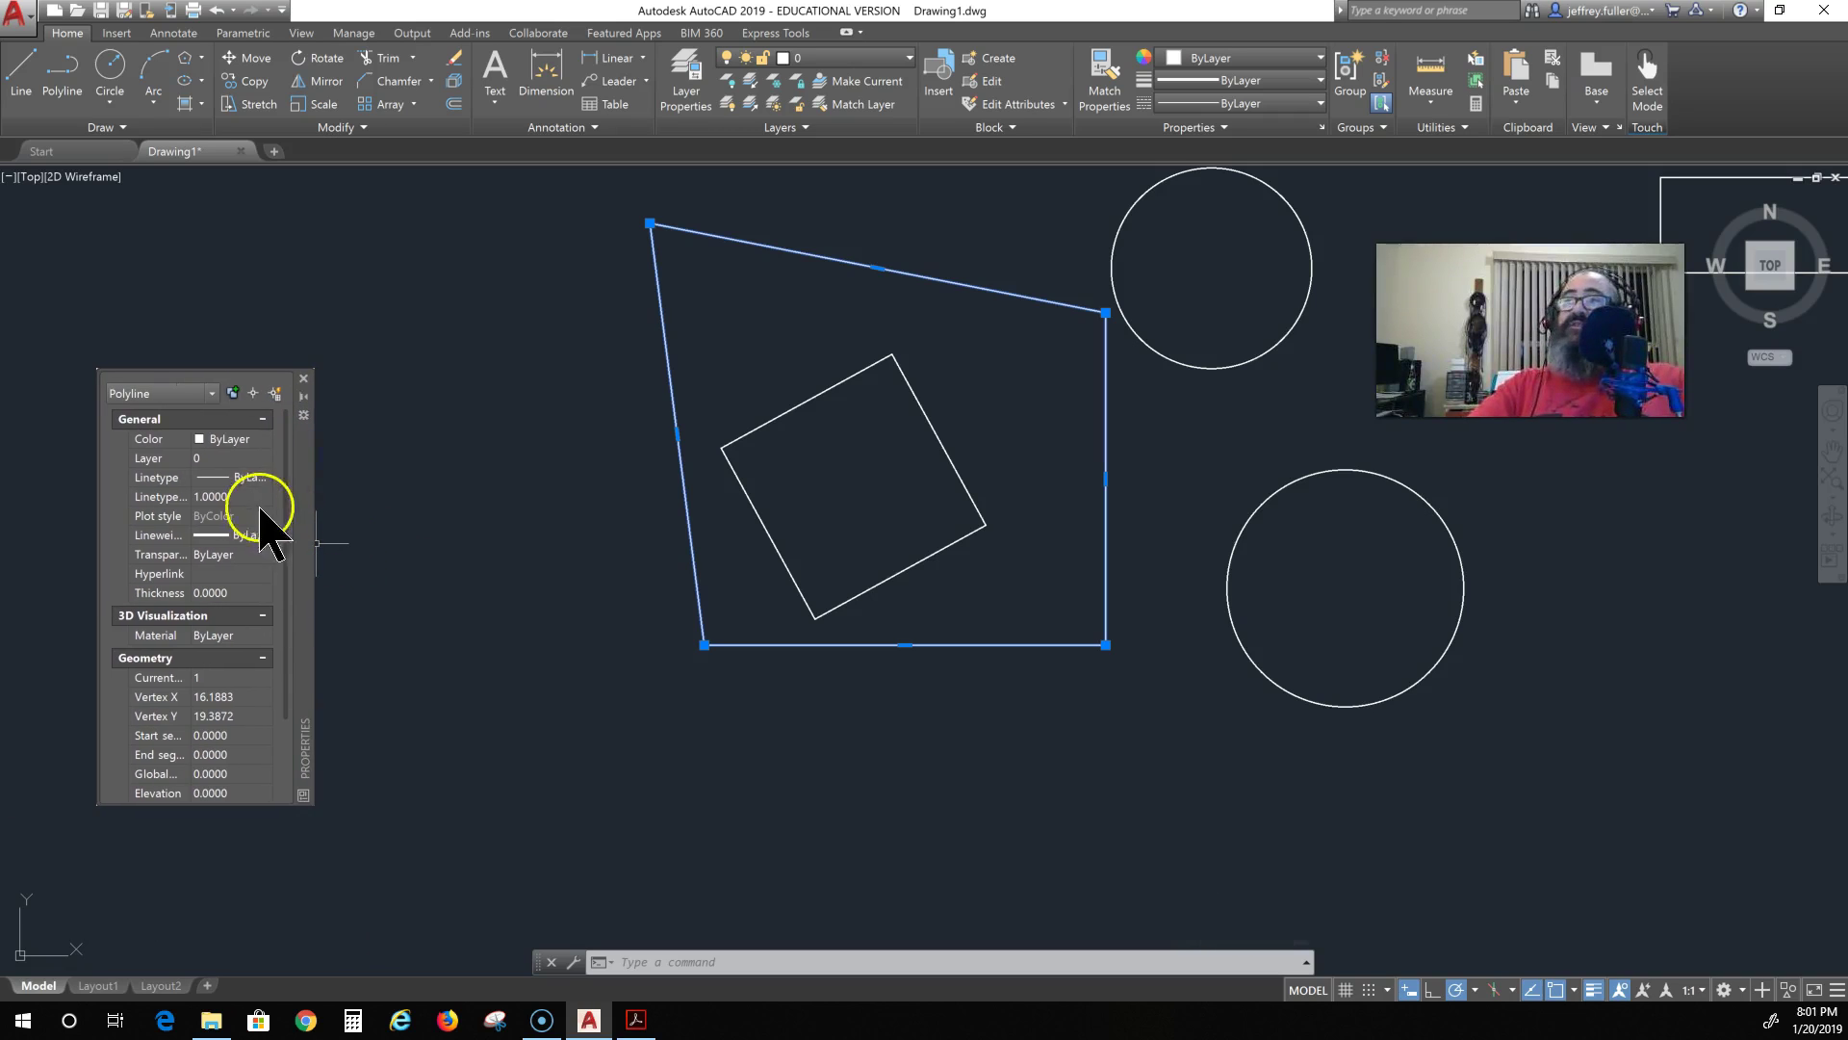
left_click(272, 477)
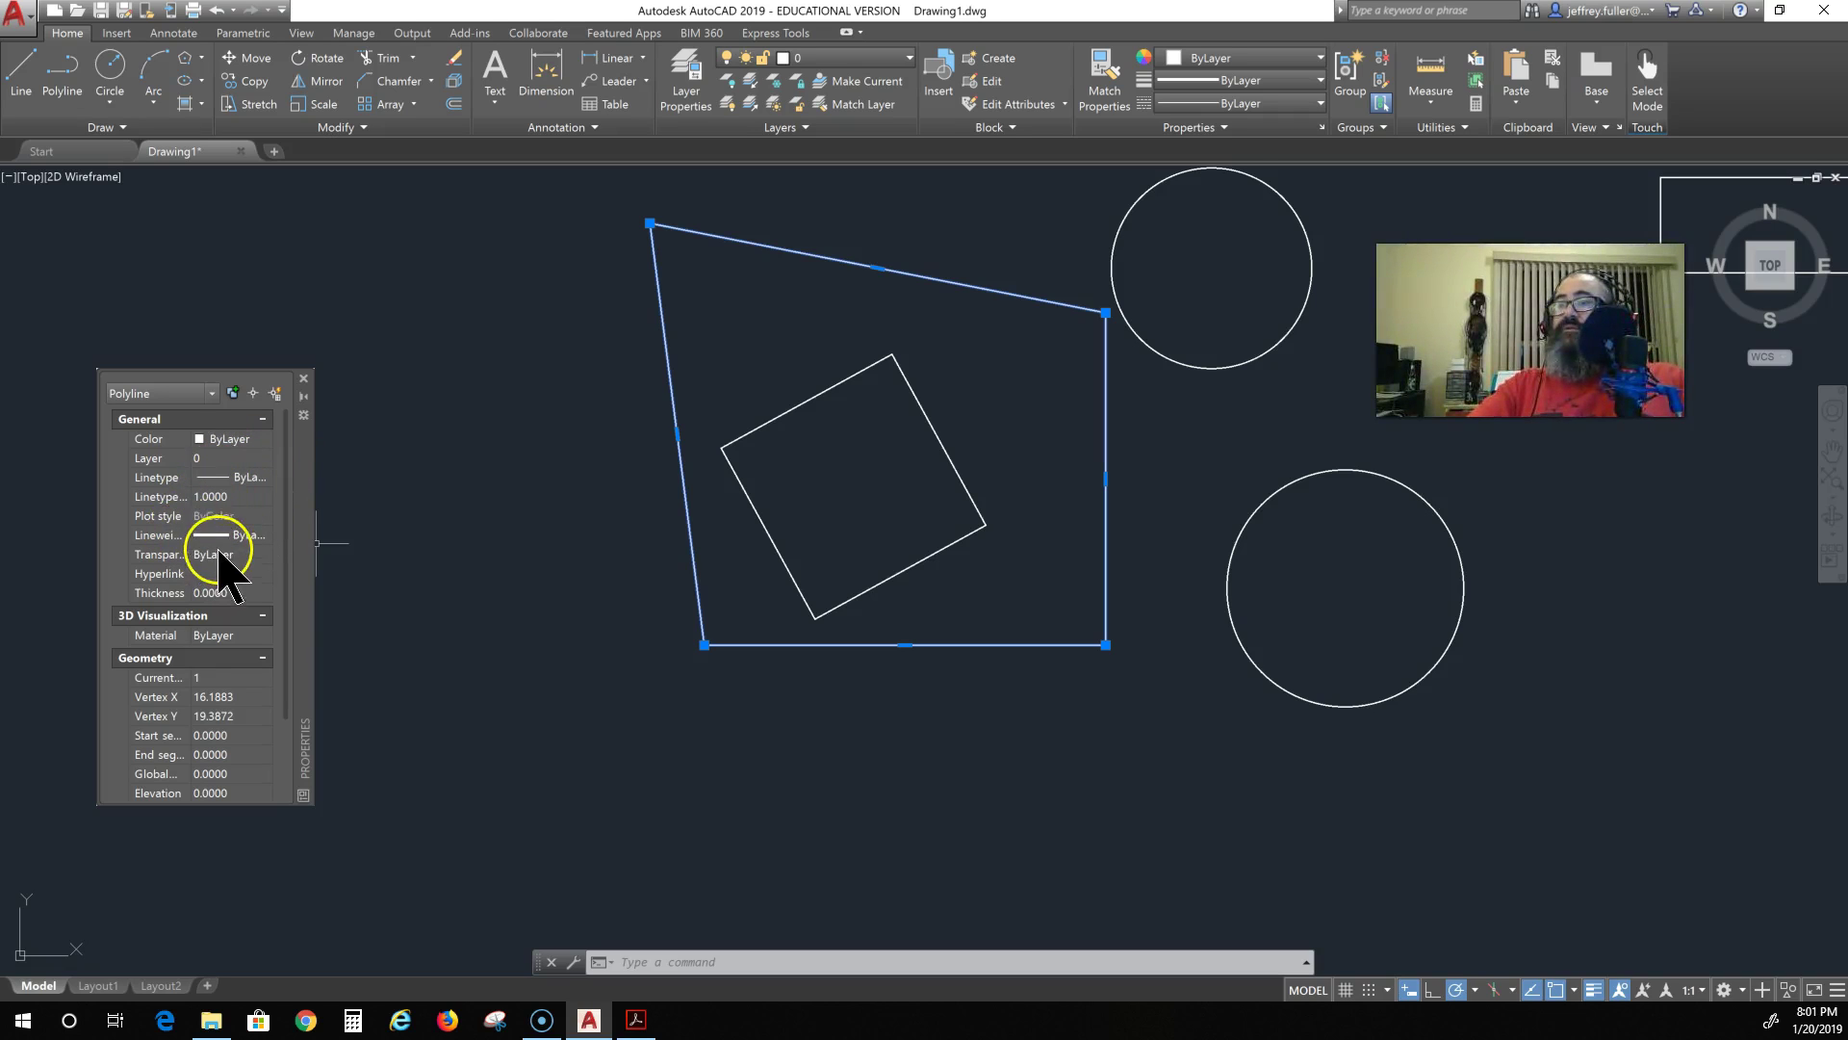
scroll(231, 665, "down", 1)
scroll(231, 659, "down", 2)
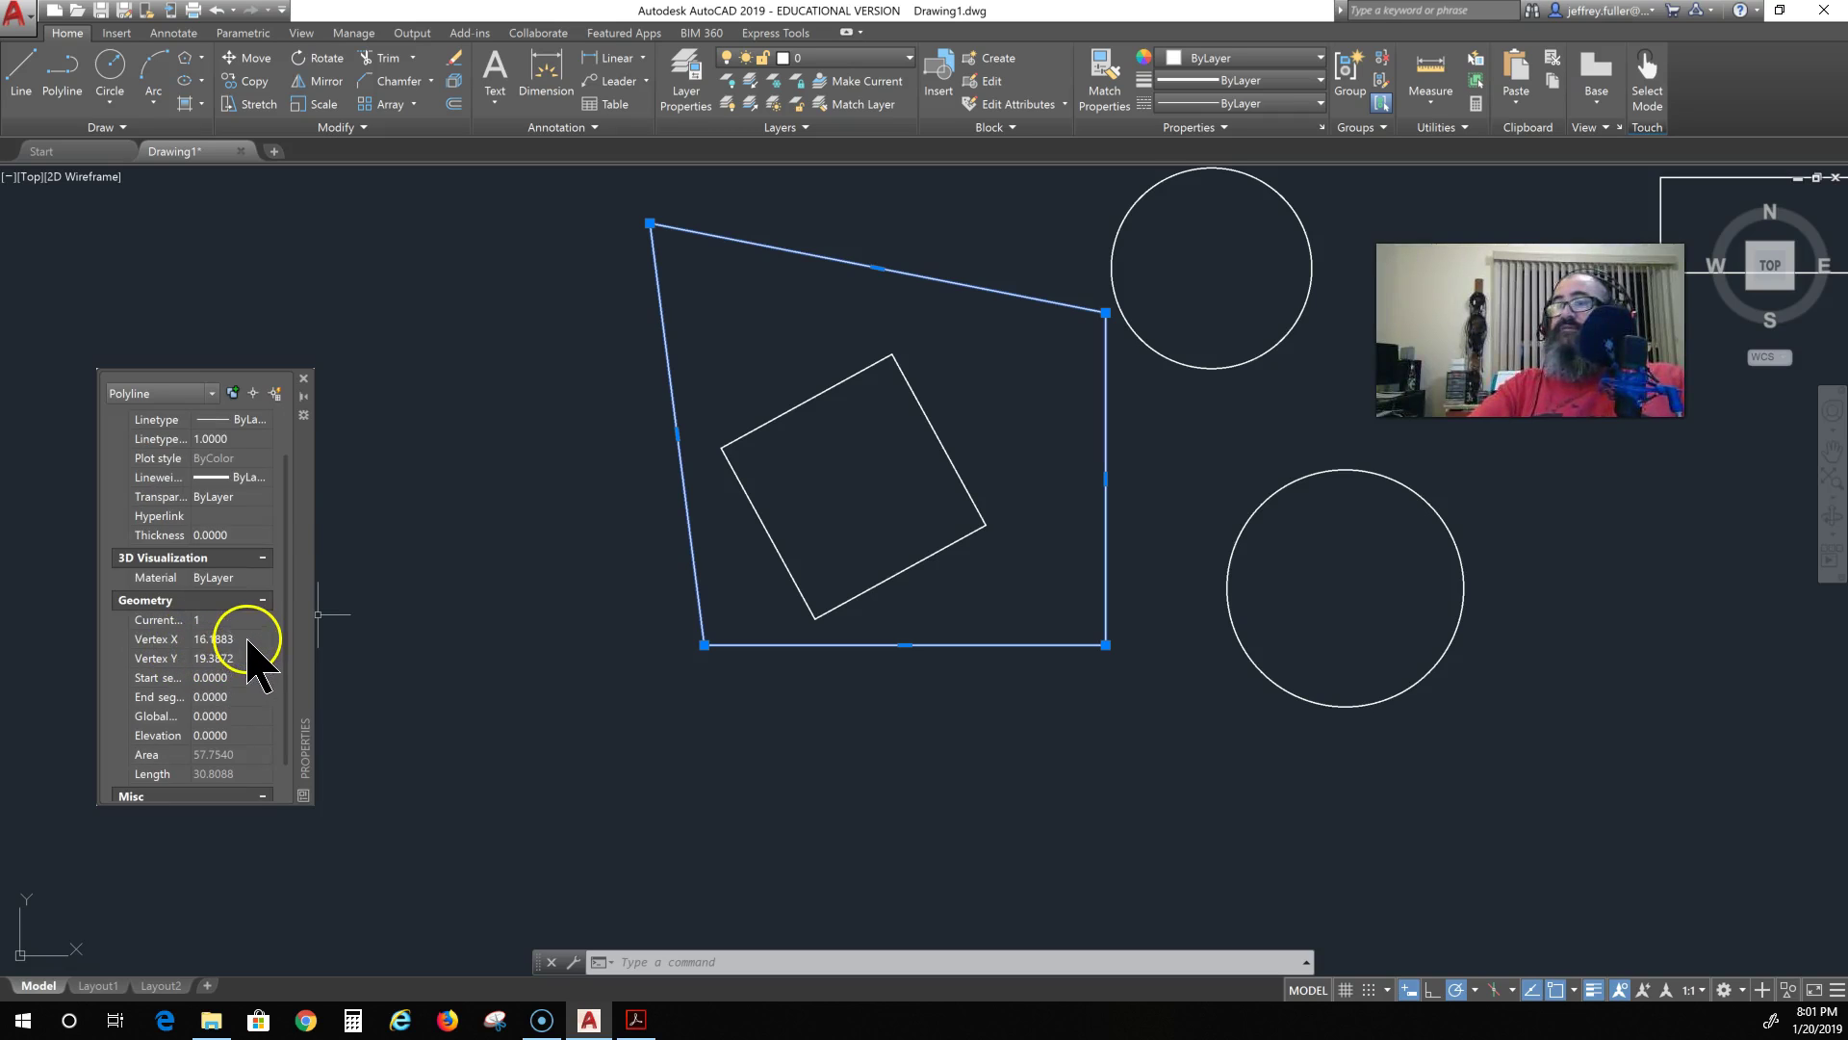
Step: Set the coordinates of the quadrilateral polyline's vertex 1 to X 20 and Y 15
left_click(244, 639)
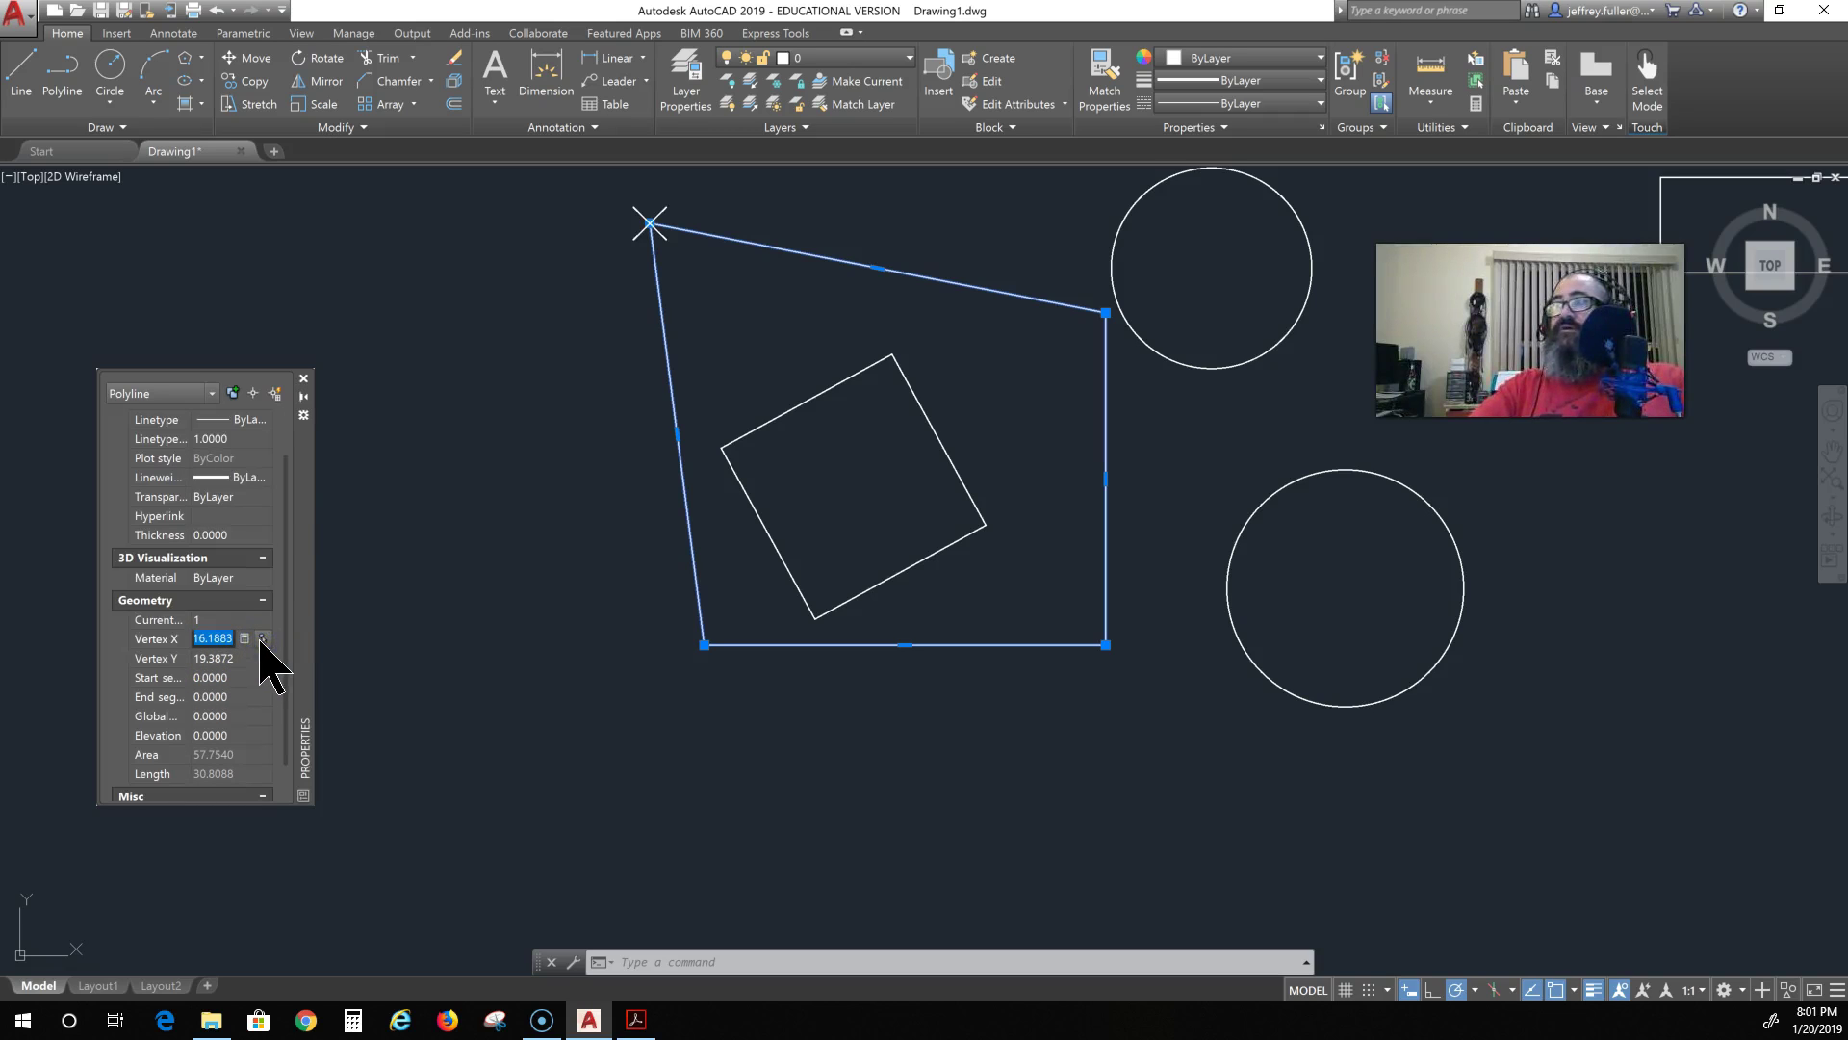
left_click(261, 638)
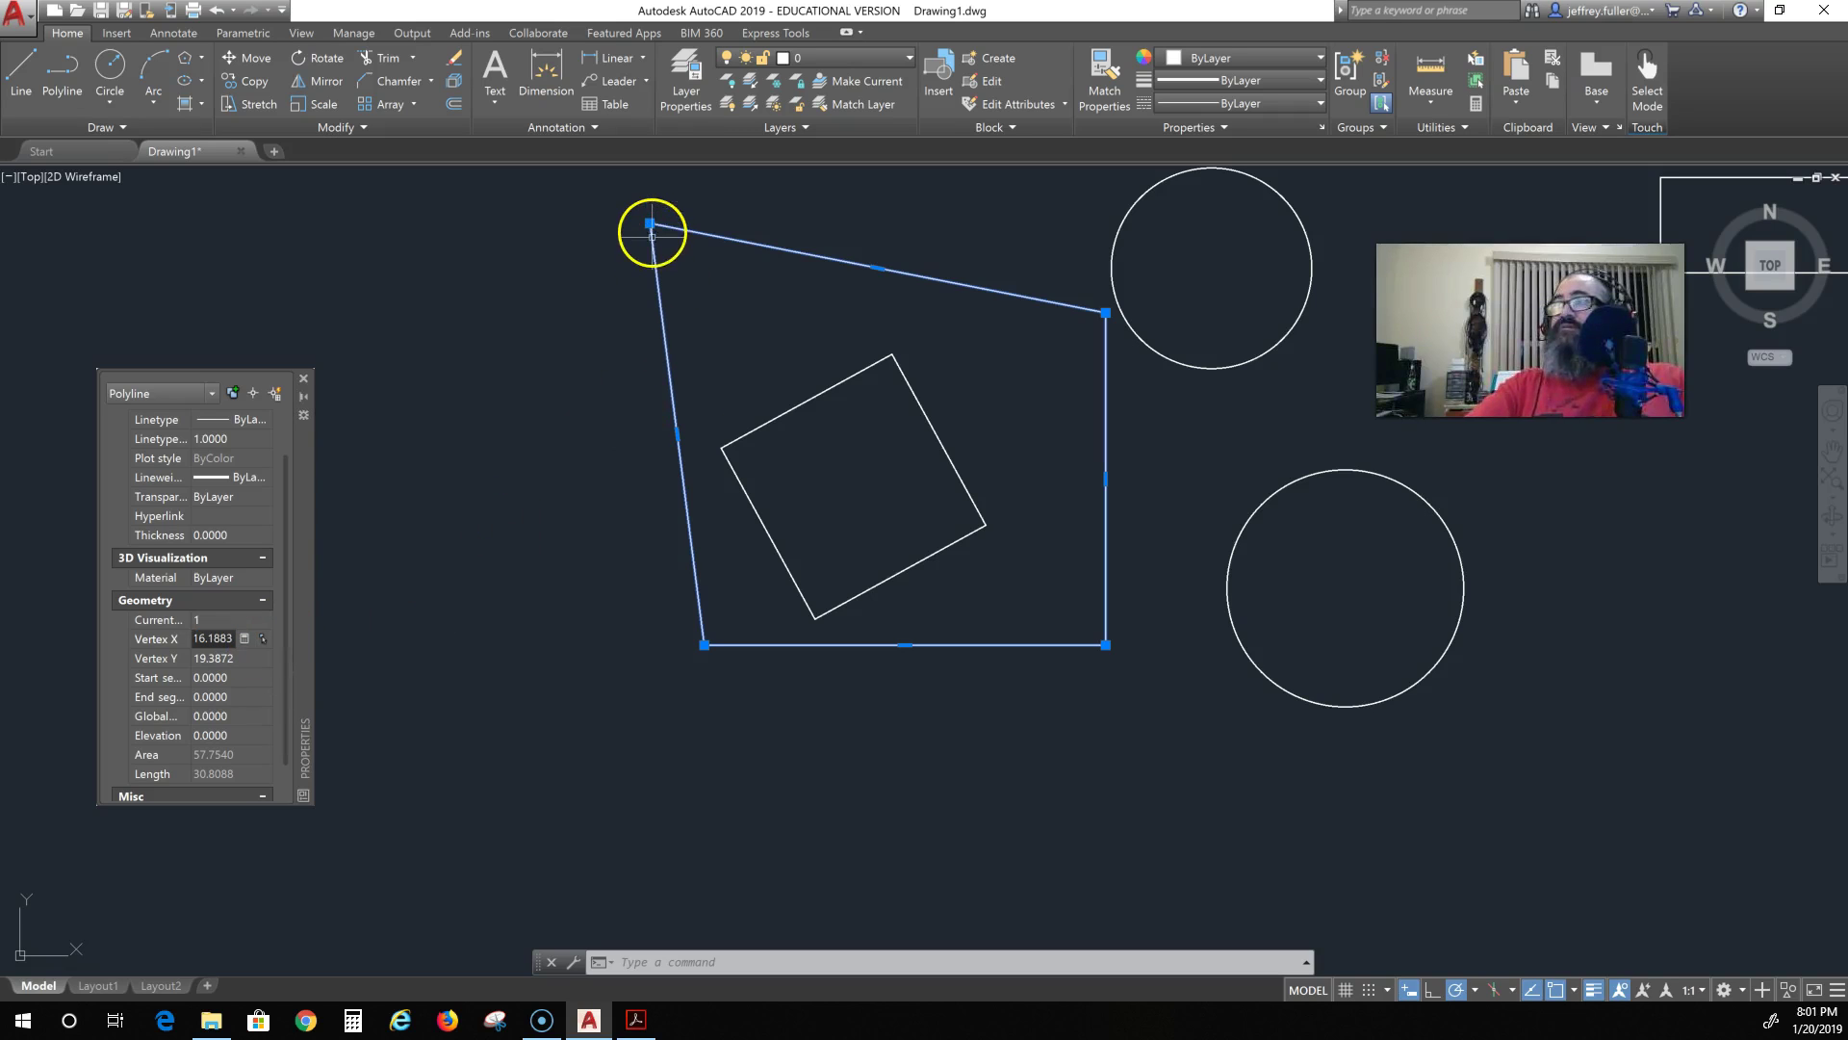
mouse_move(652, 228)
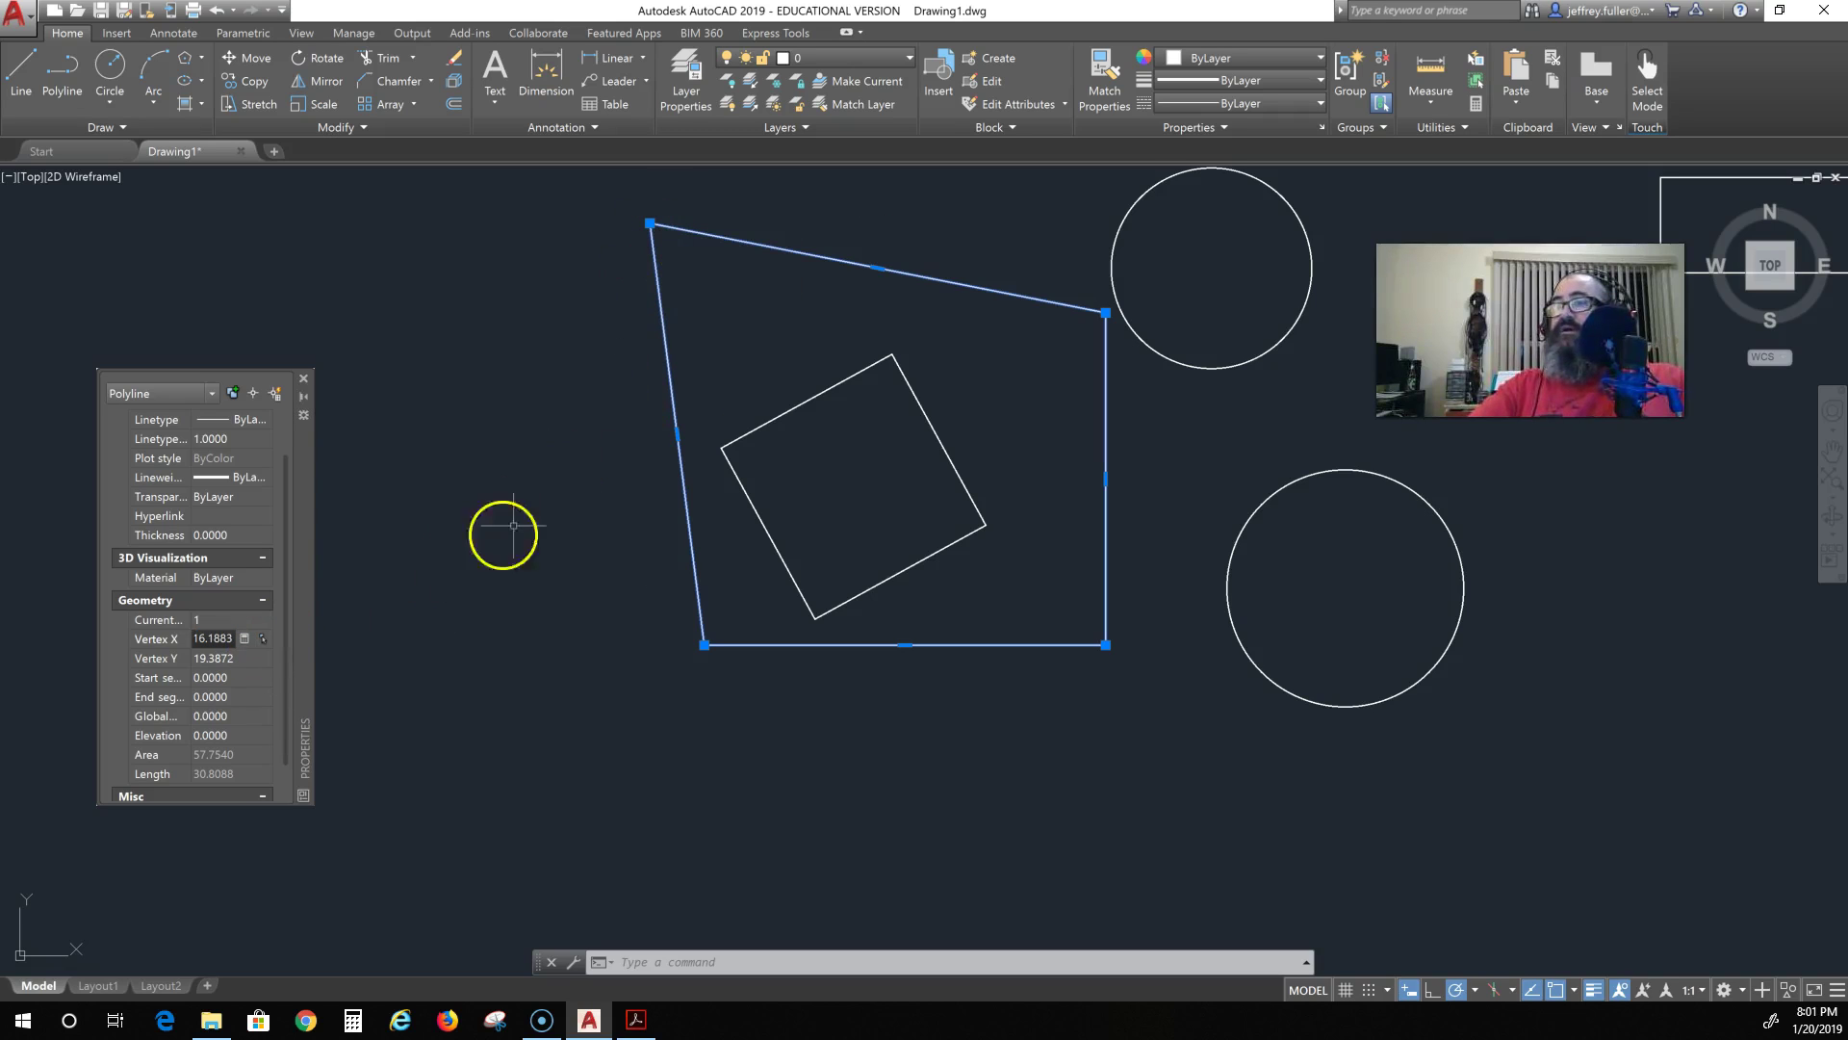
left_click(262, 638)
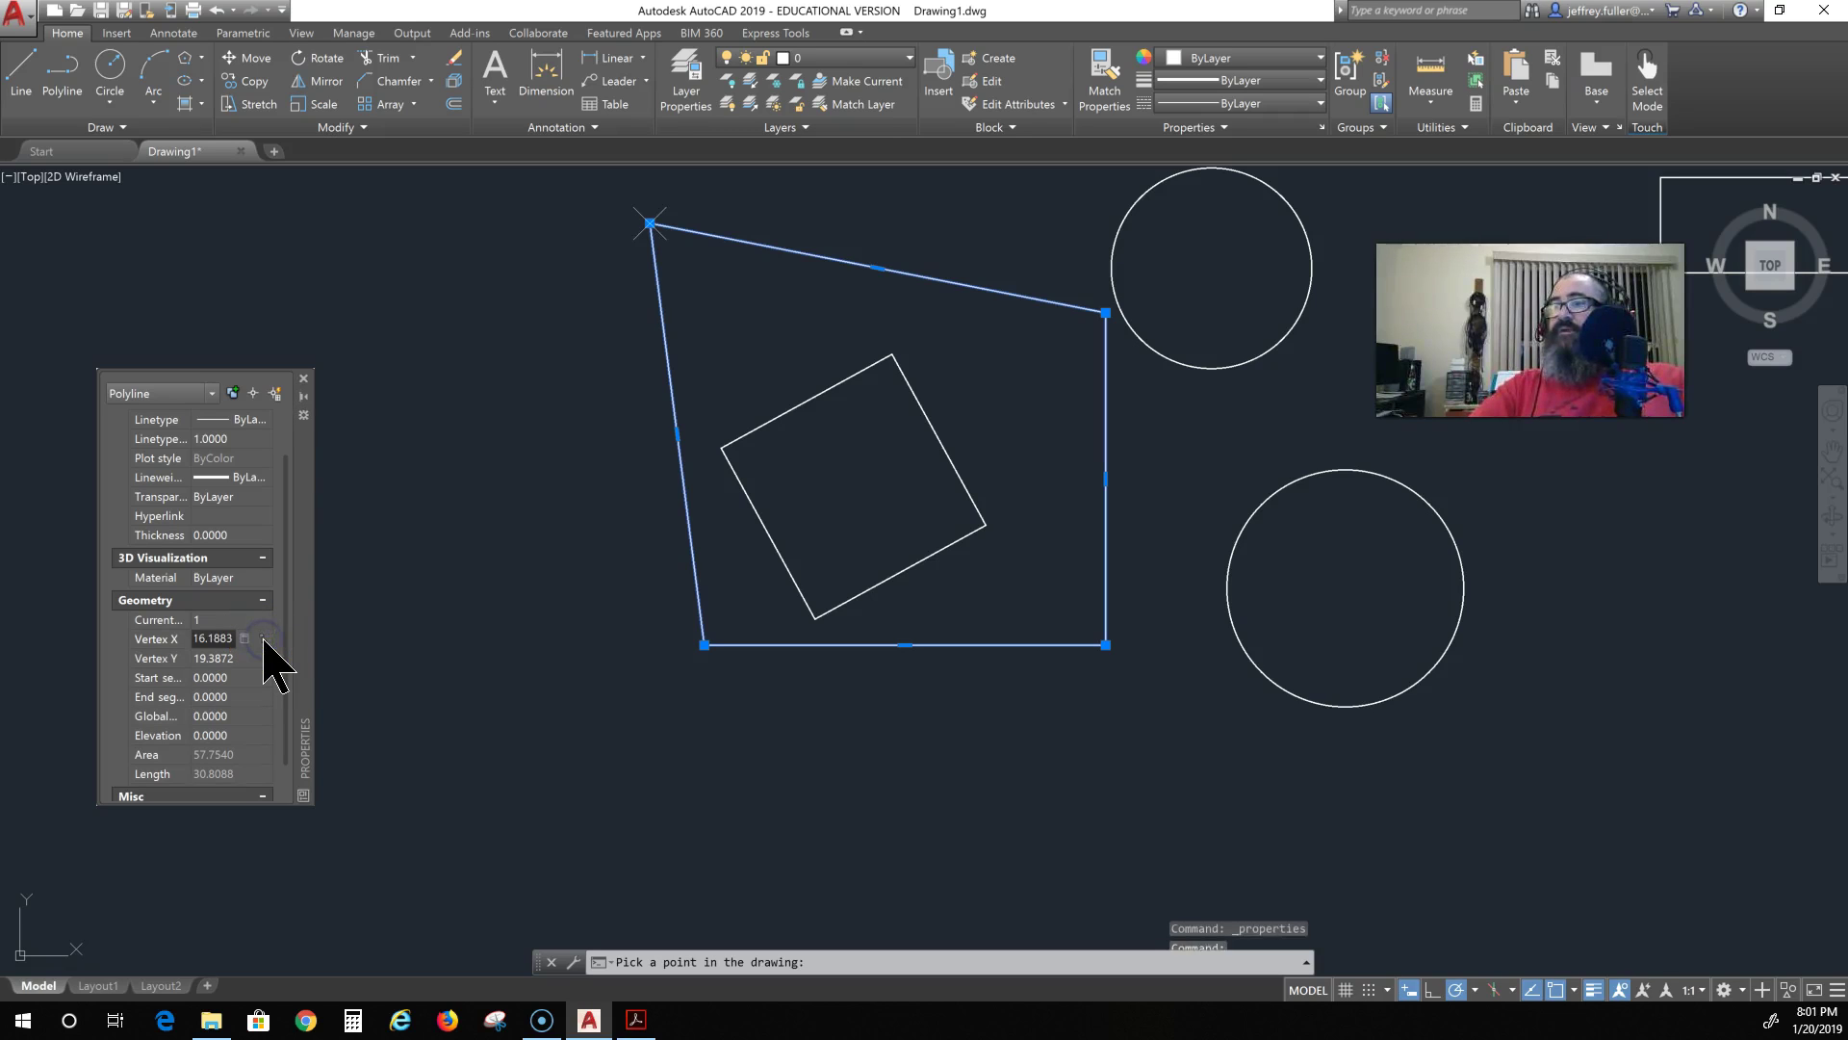
left_click(231, 639)
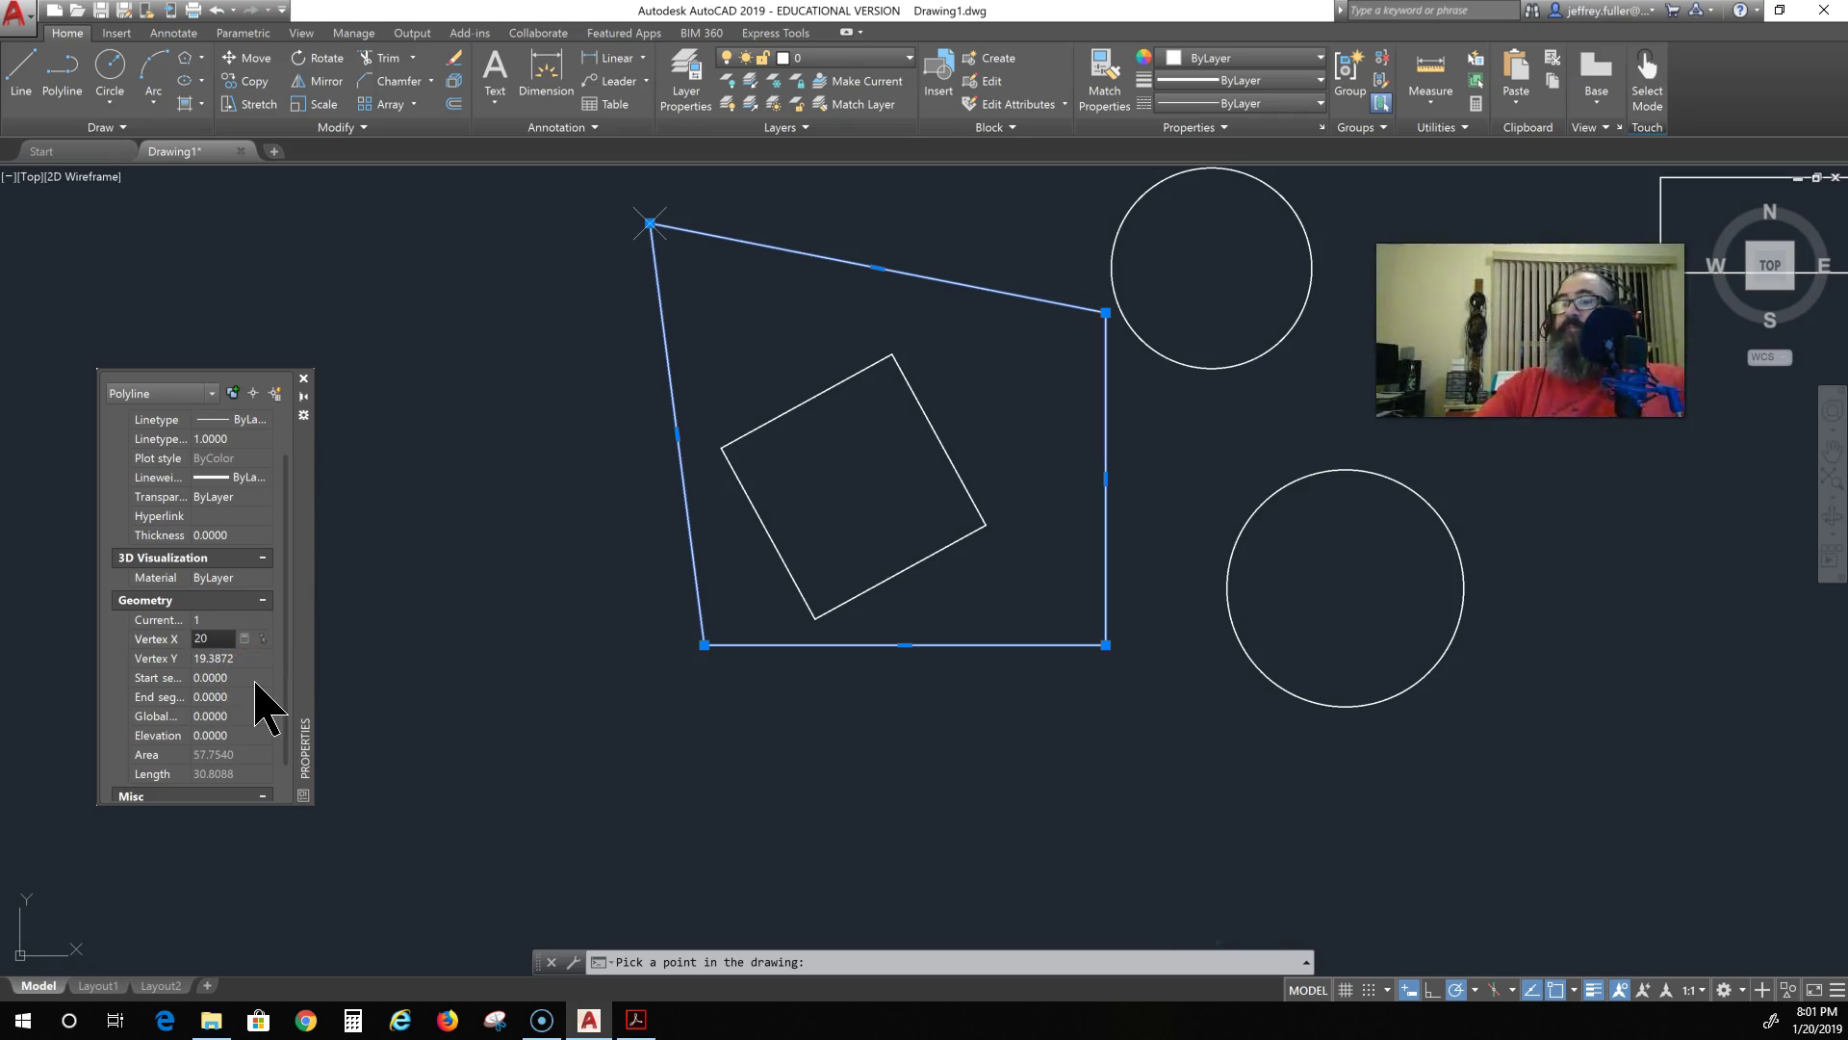
key("Return")
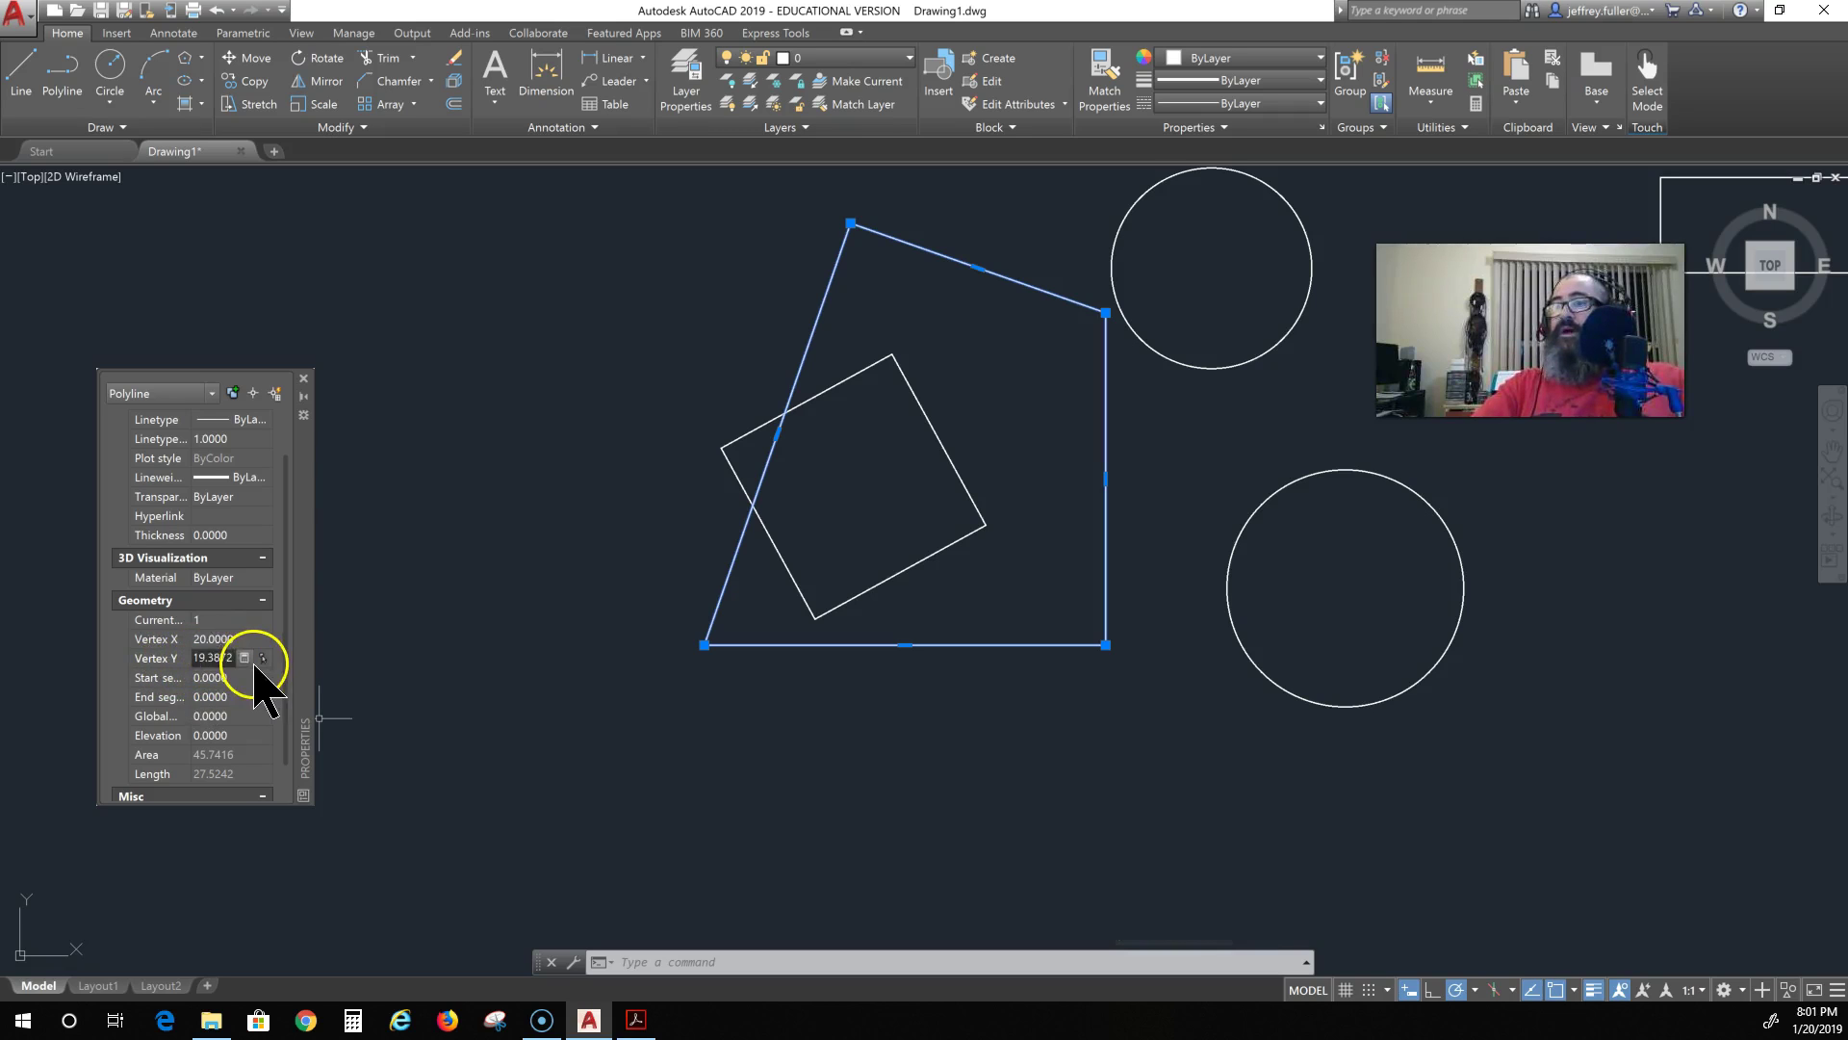
key("BackSpace")
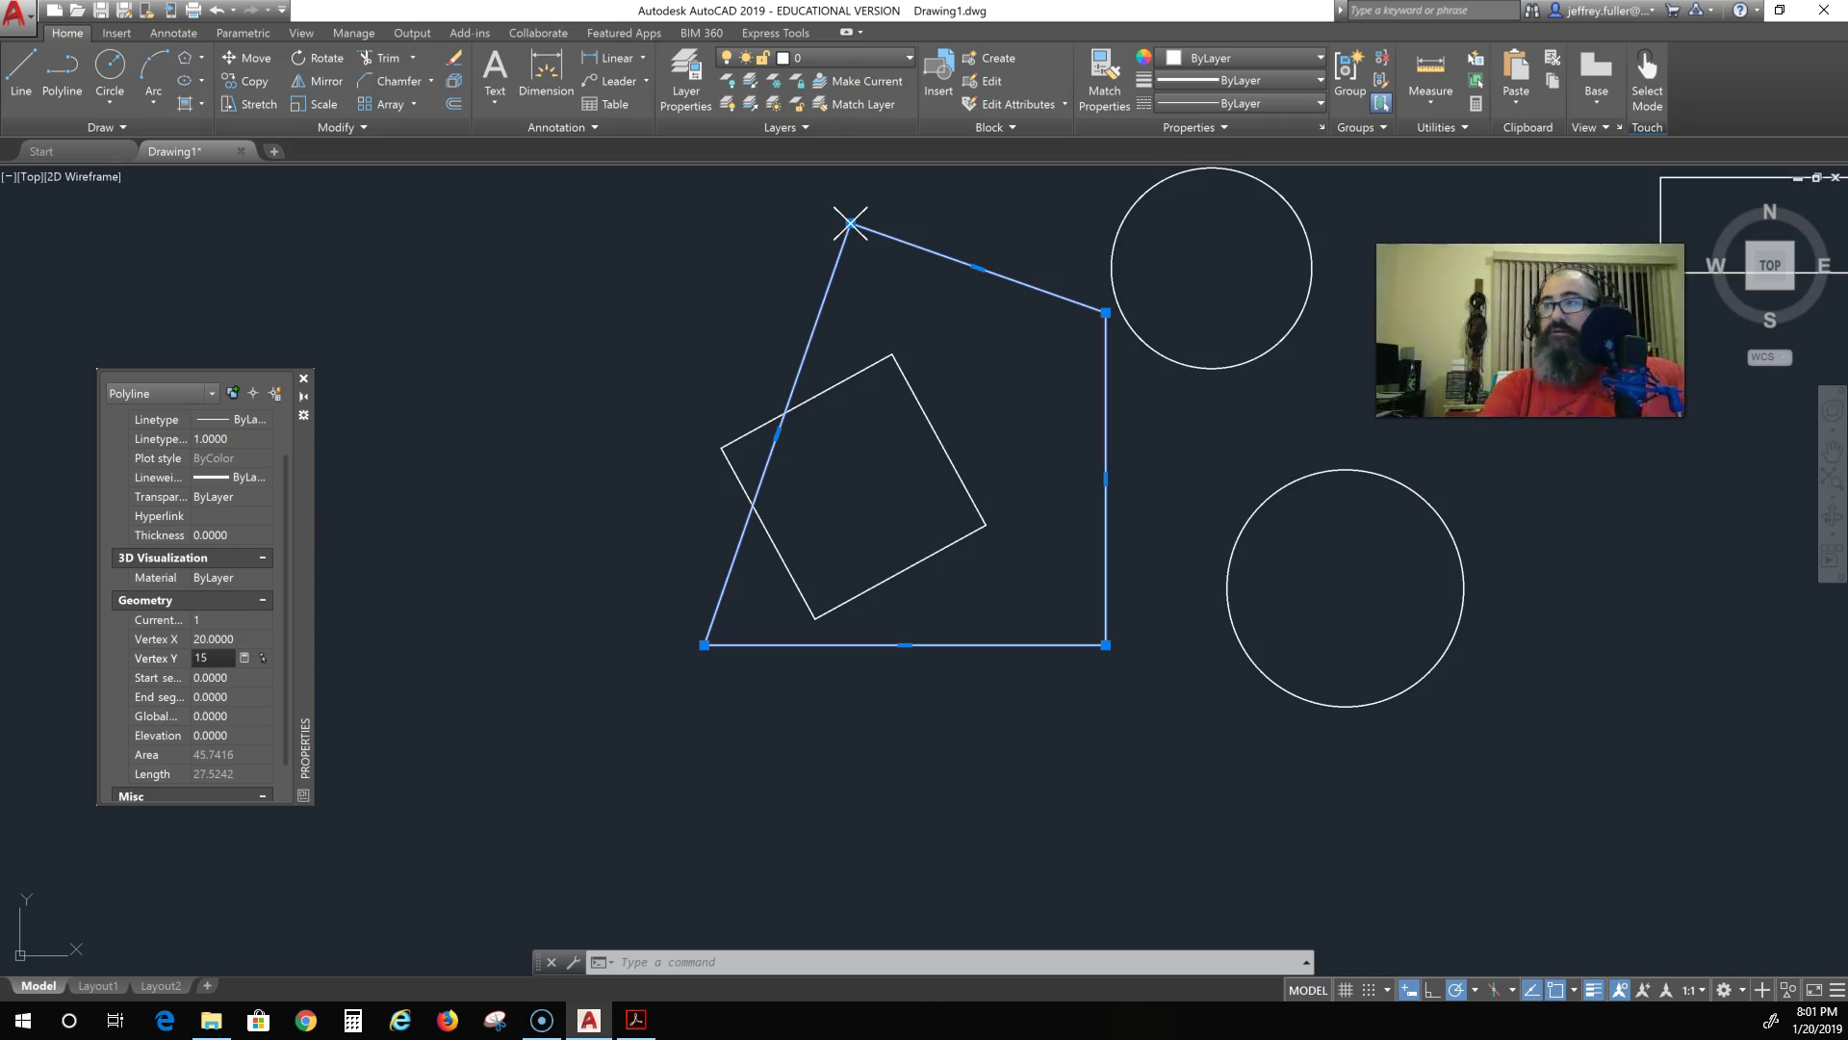
key("Return")
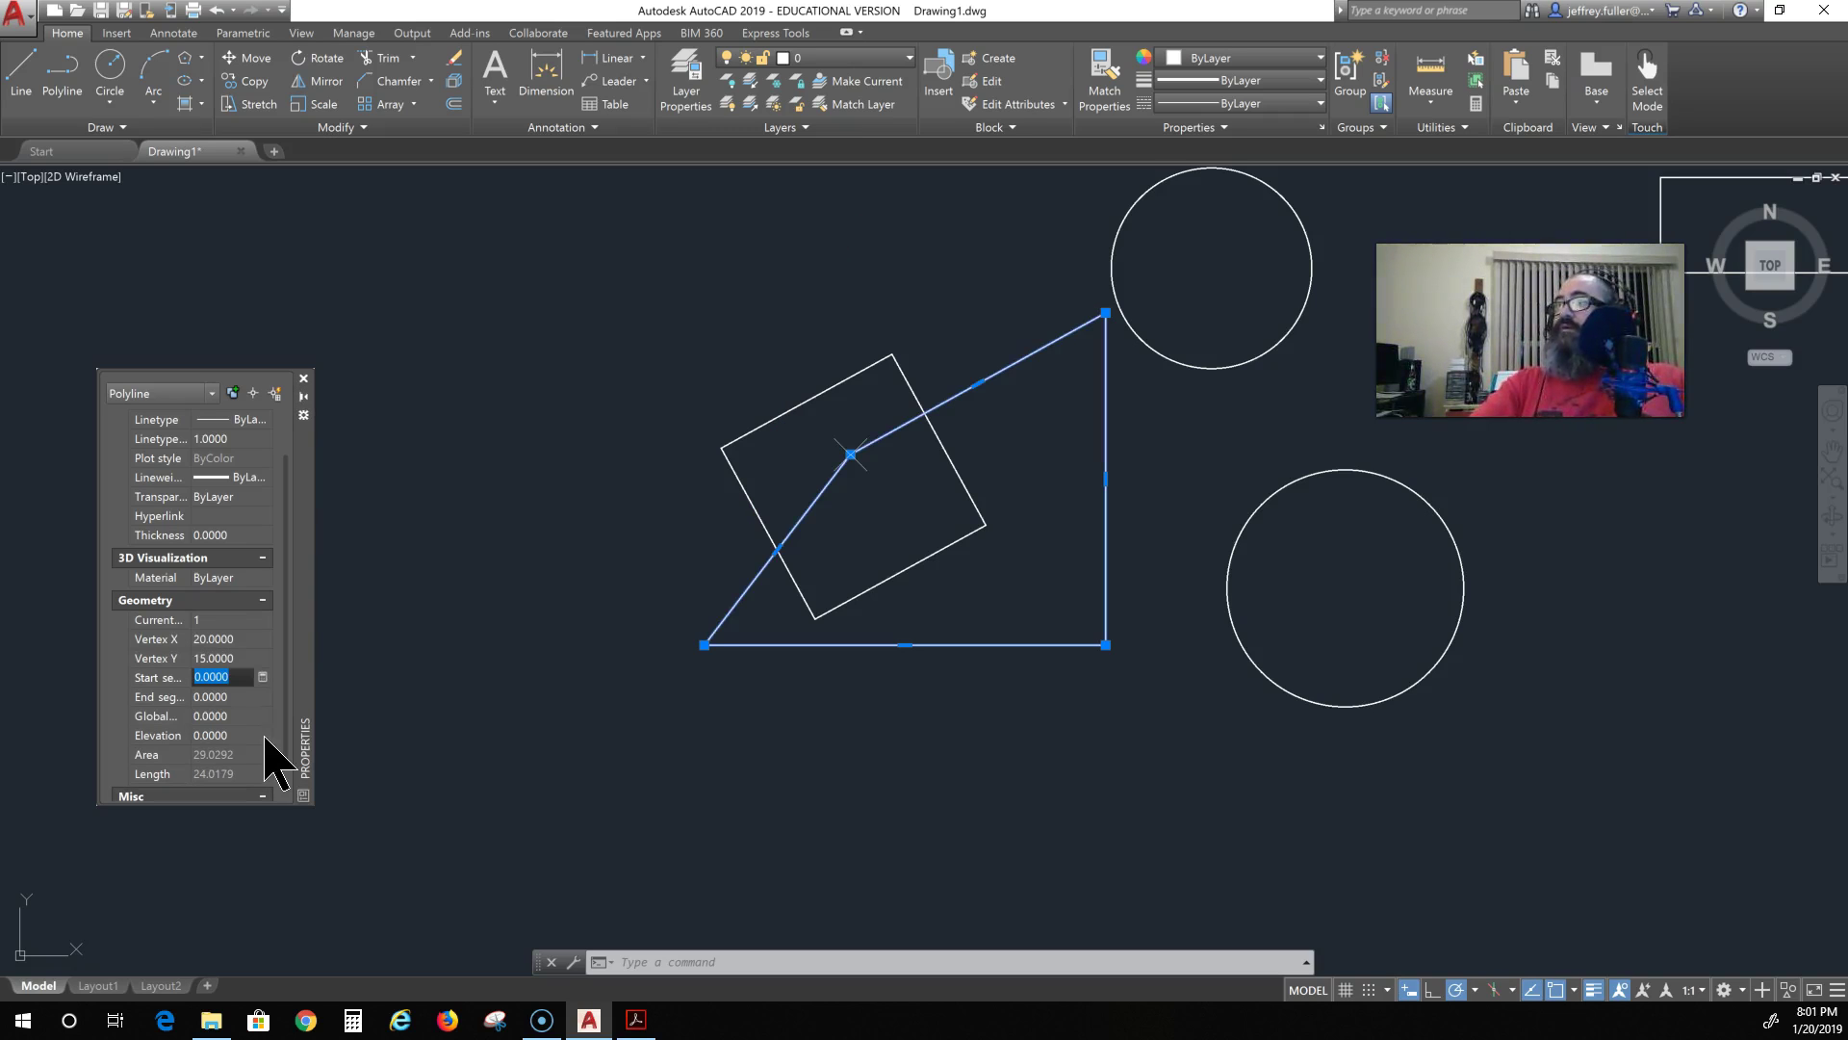
Step: Stretch vertex 1 of the quadrilateral polyline up and left of the inner square, to about X 16.1 and Y 17.7
left_click(387, 718)
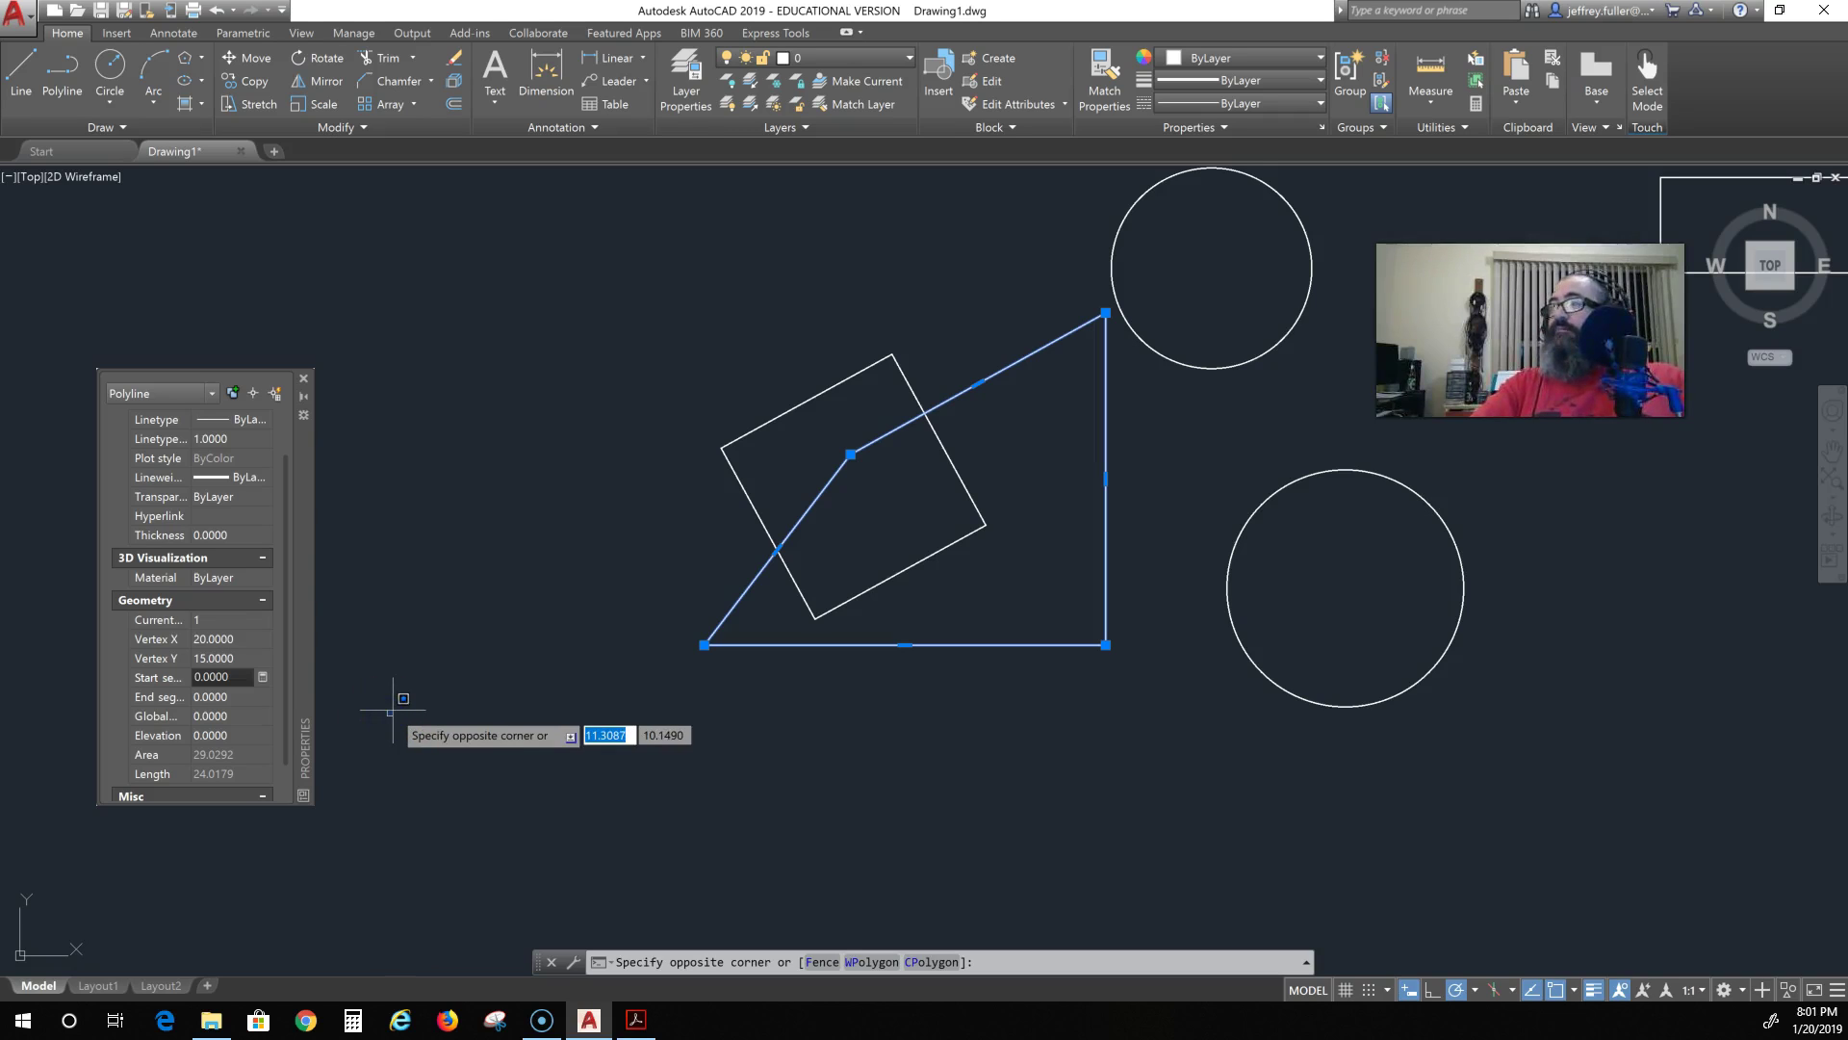
key("Escape")
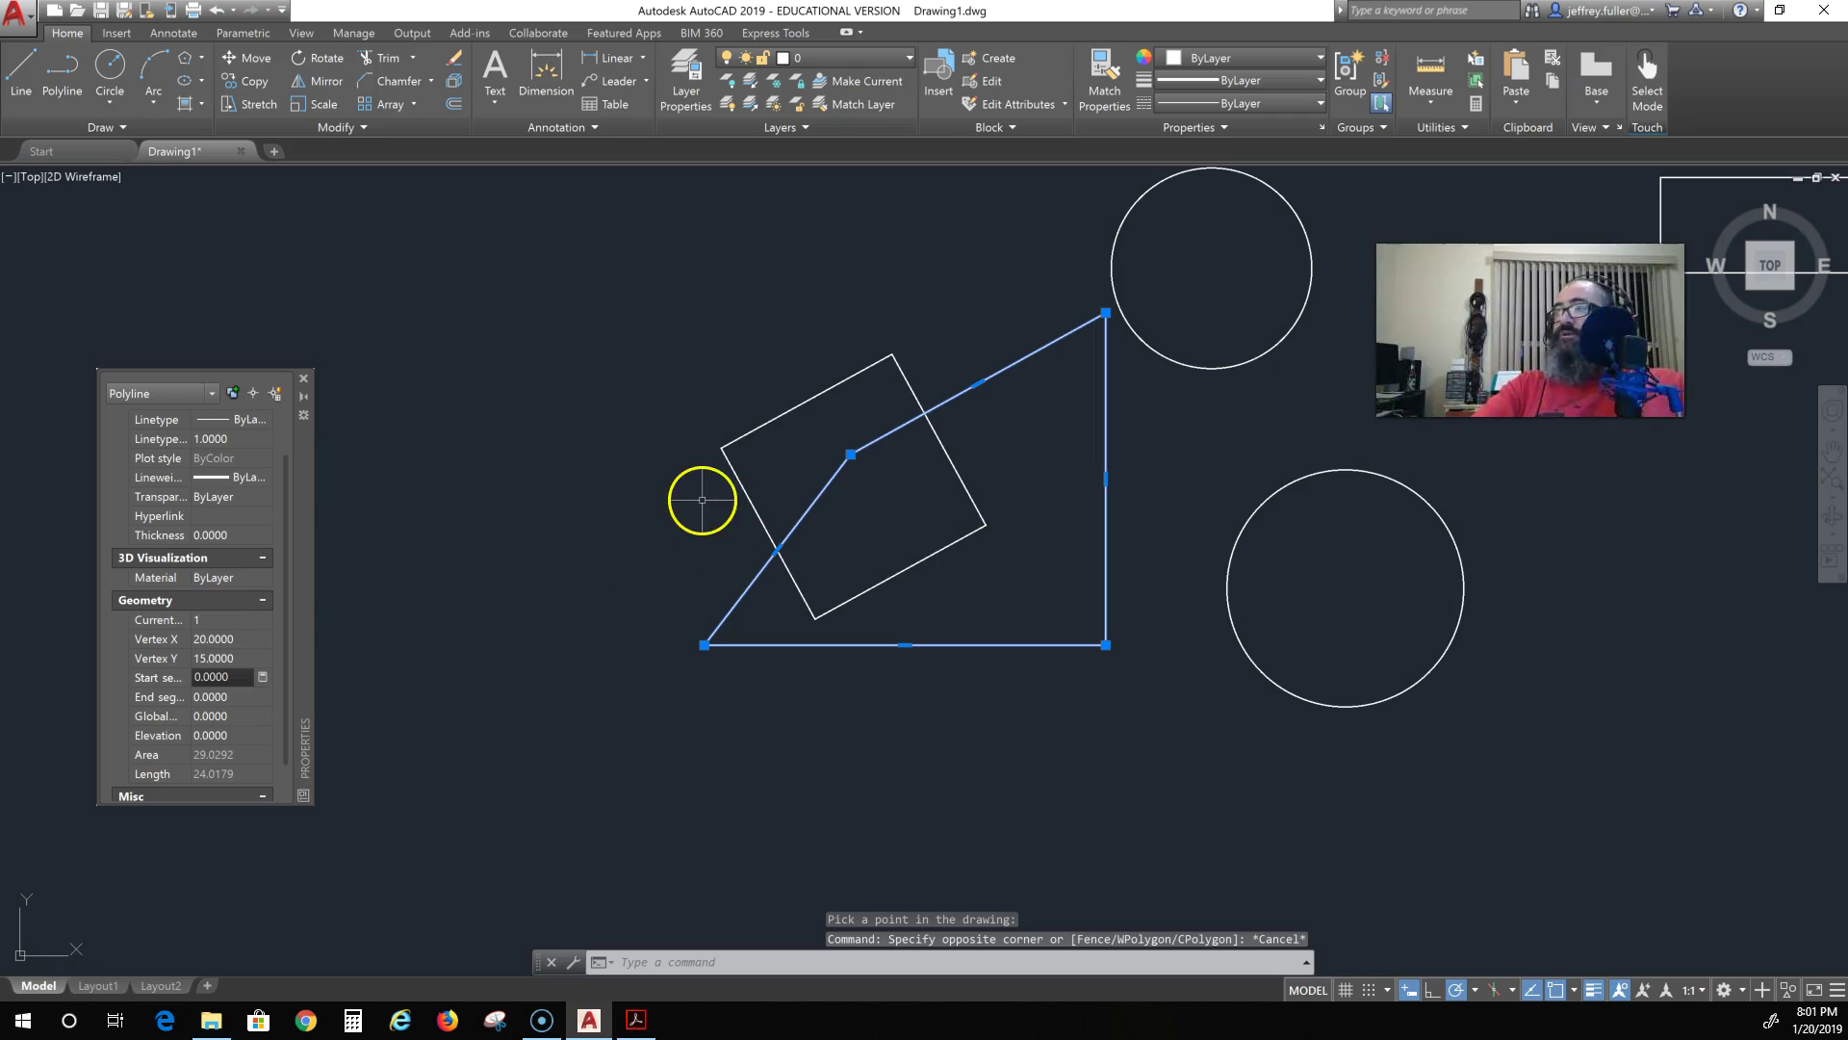
left_click(850, 454)
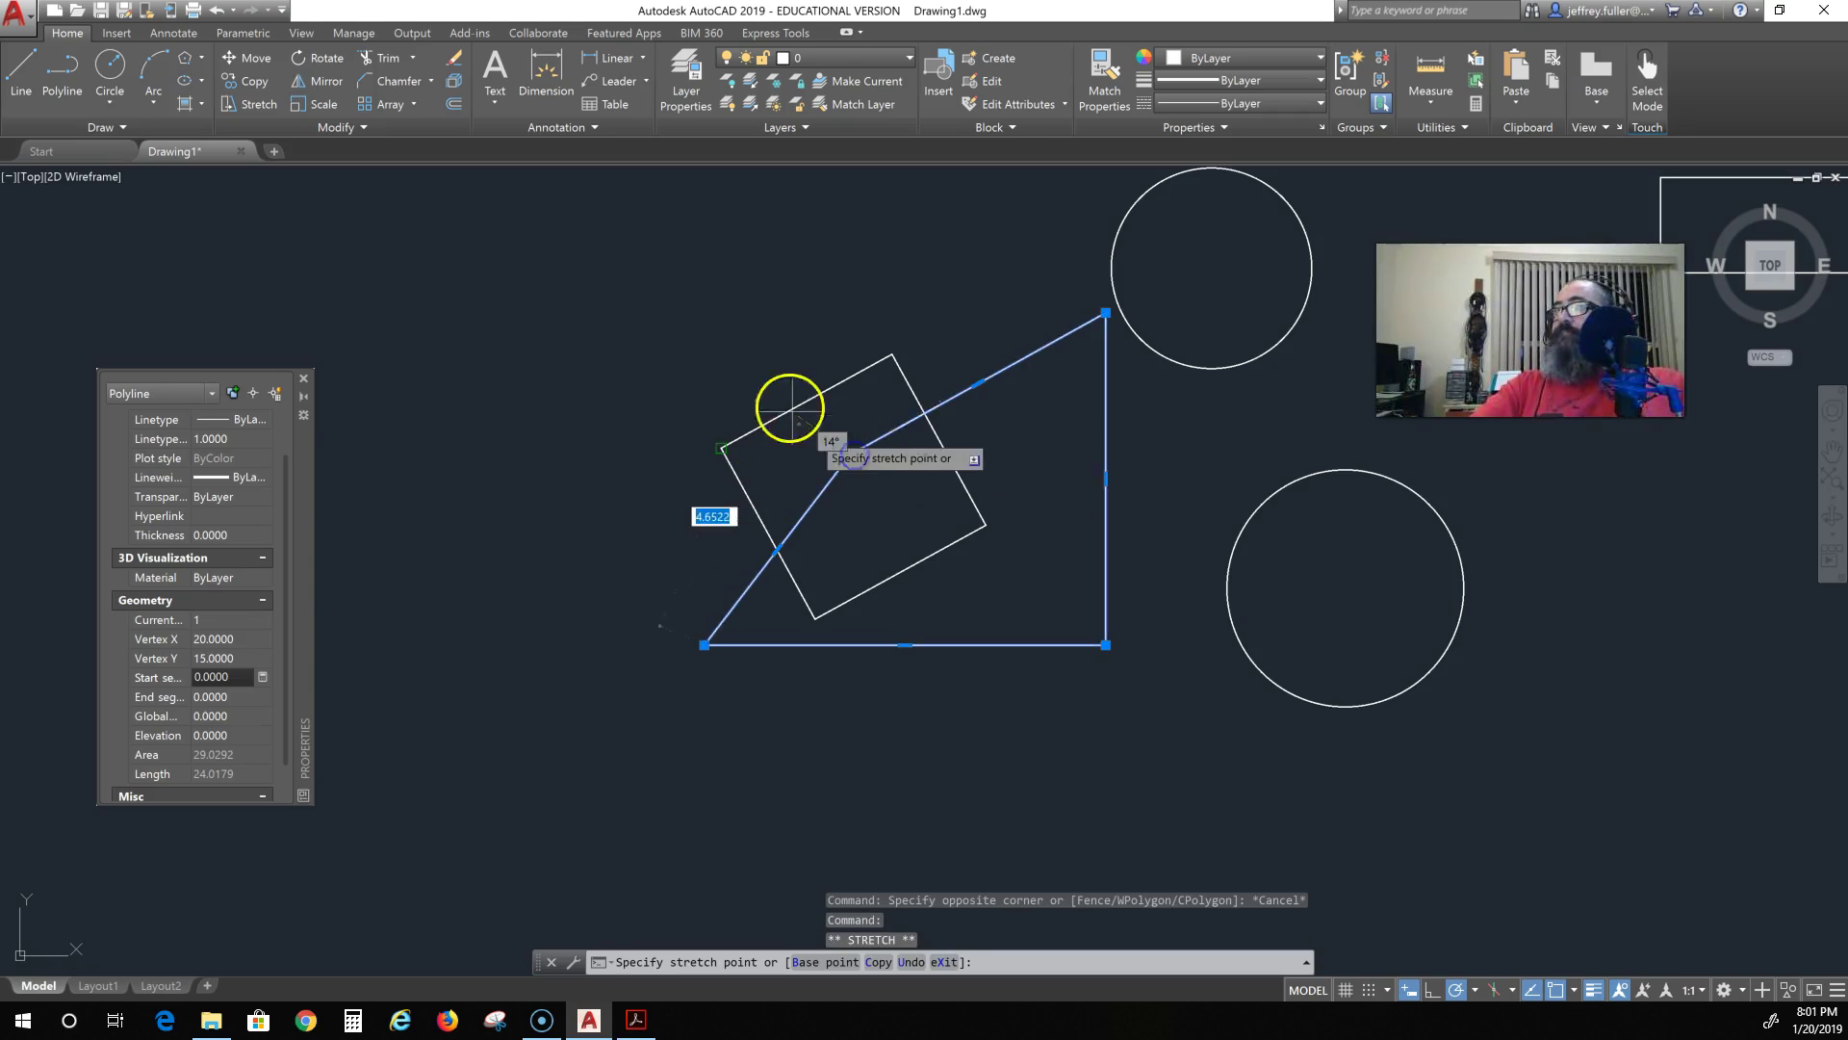
left_click(646, 310)
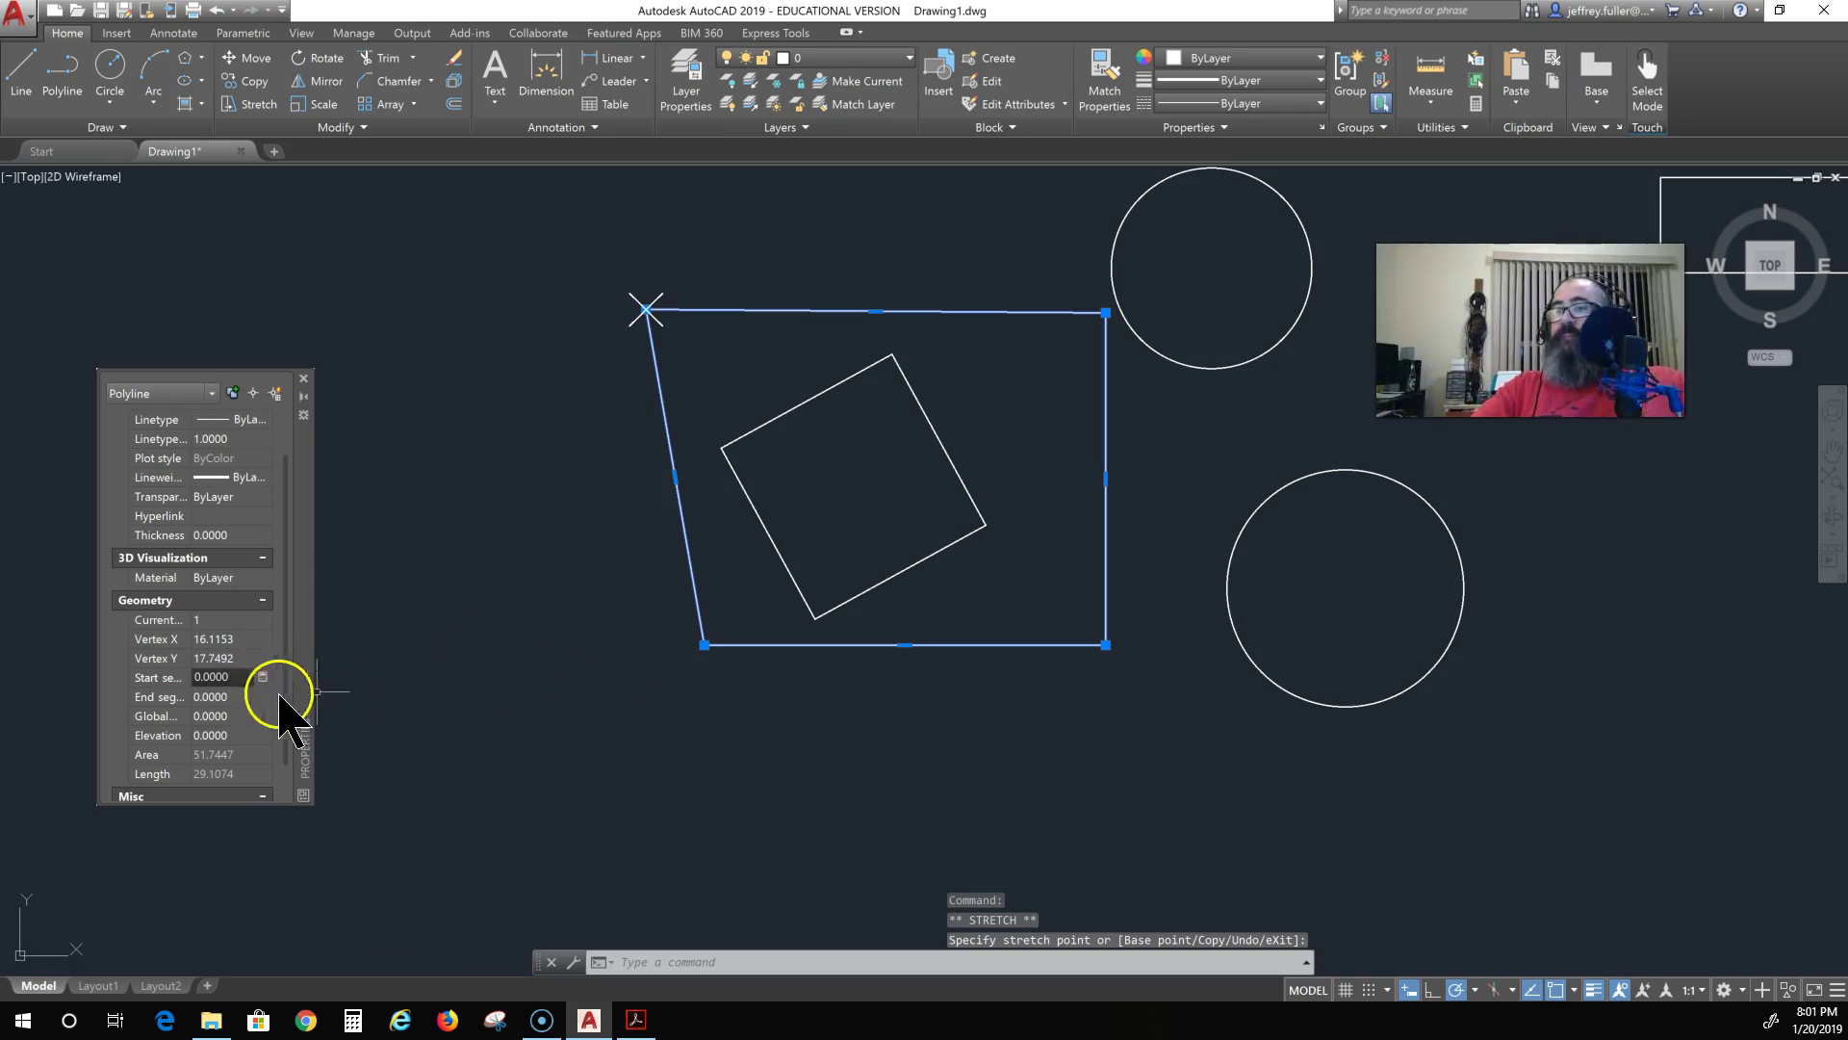
Step: Examine the quadrilateral polyline's area, length, segment widths, global width, elevation and available layers in the Properties palette
scroll(216, 708, "down", 1)
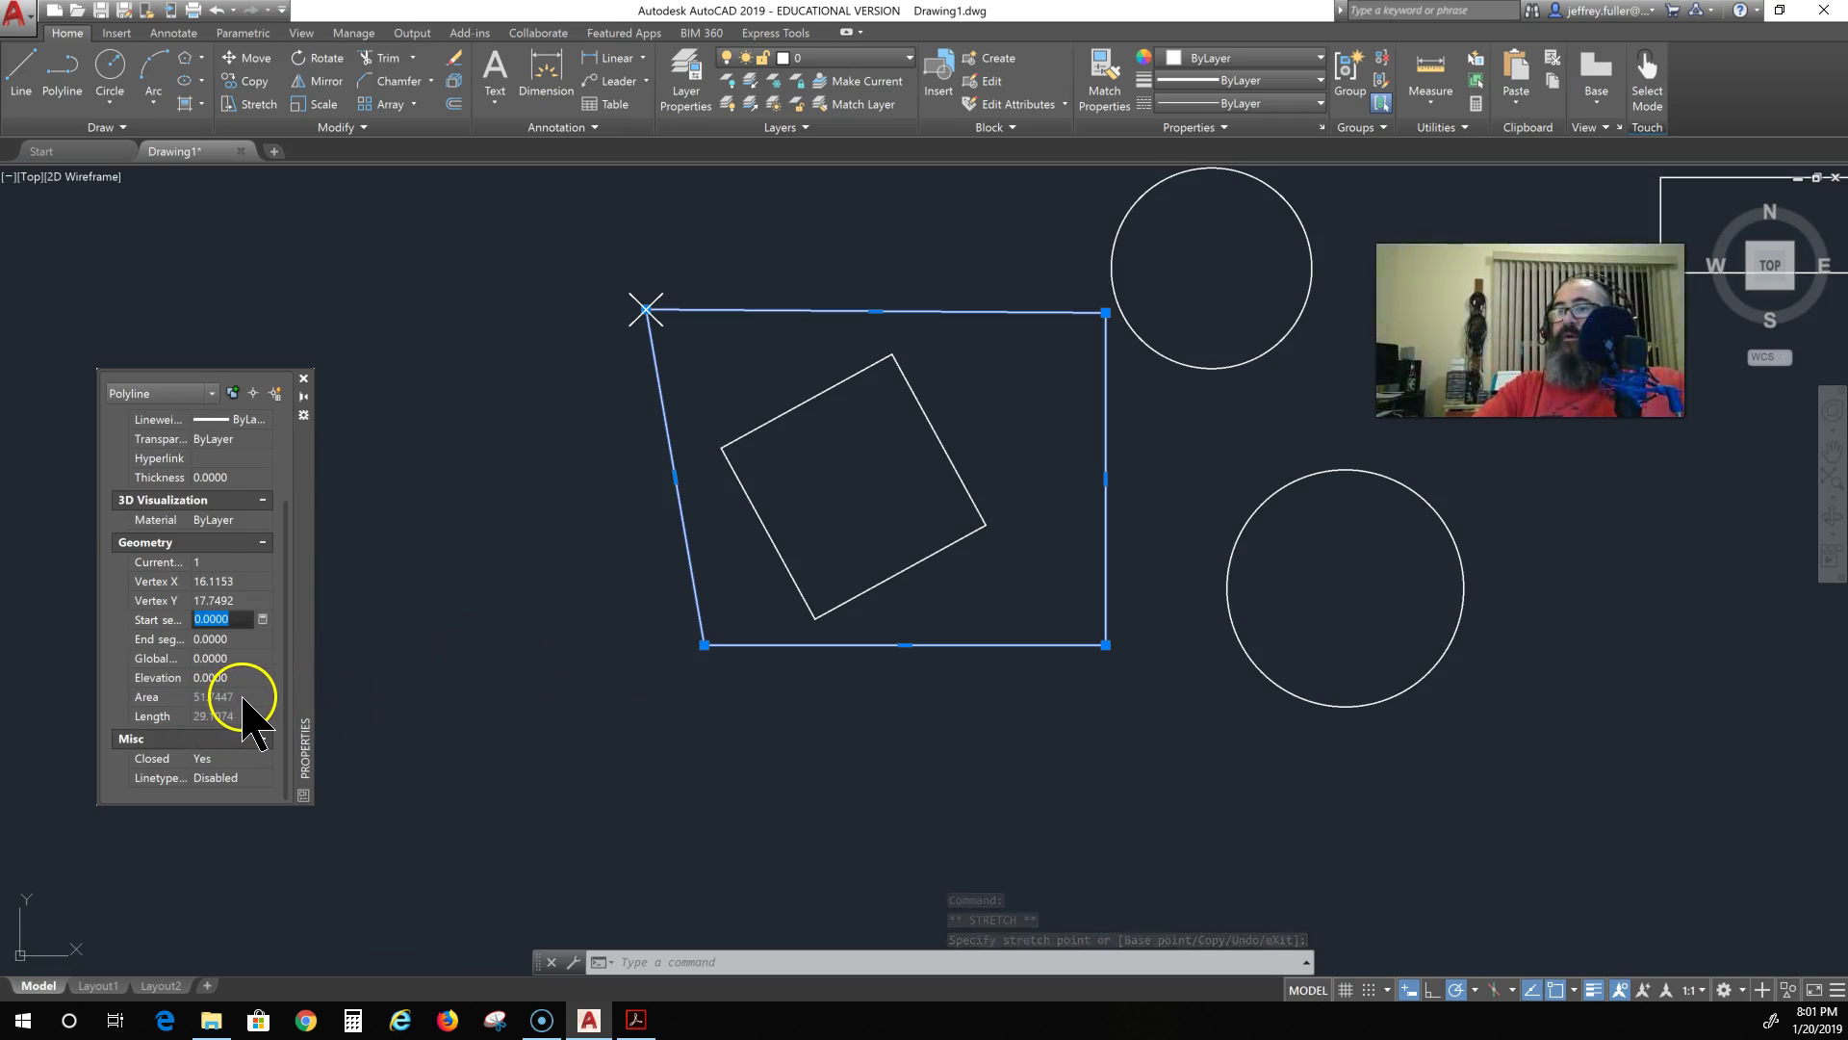
left_click(247, 696)
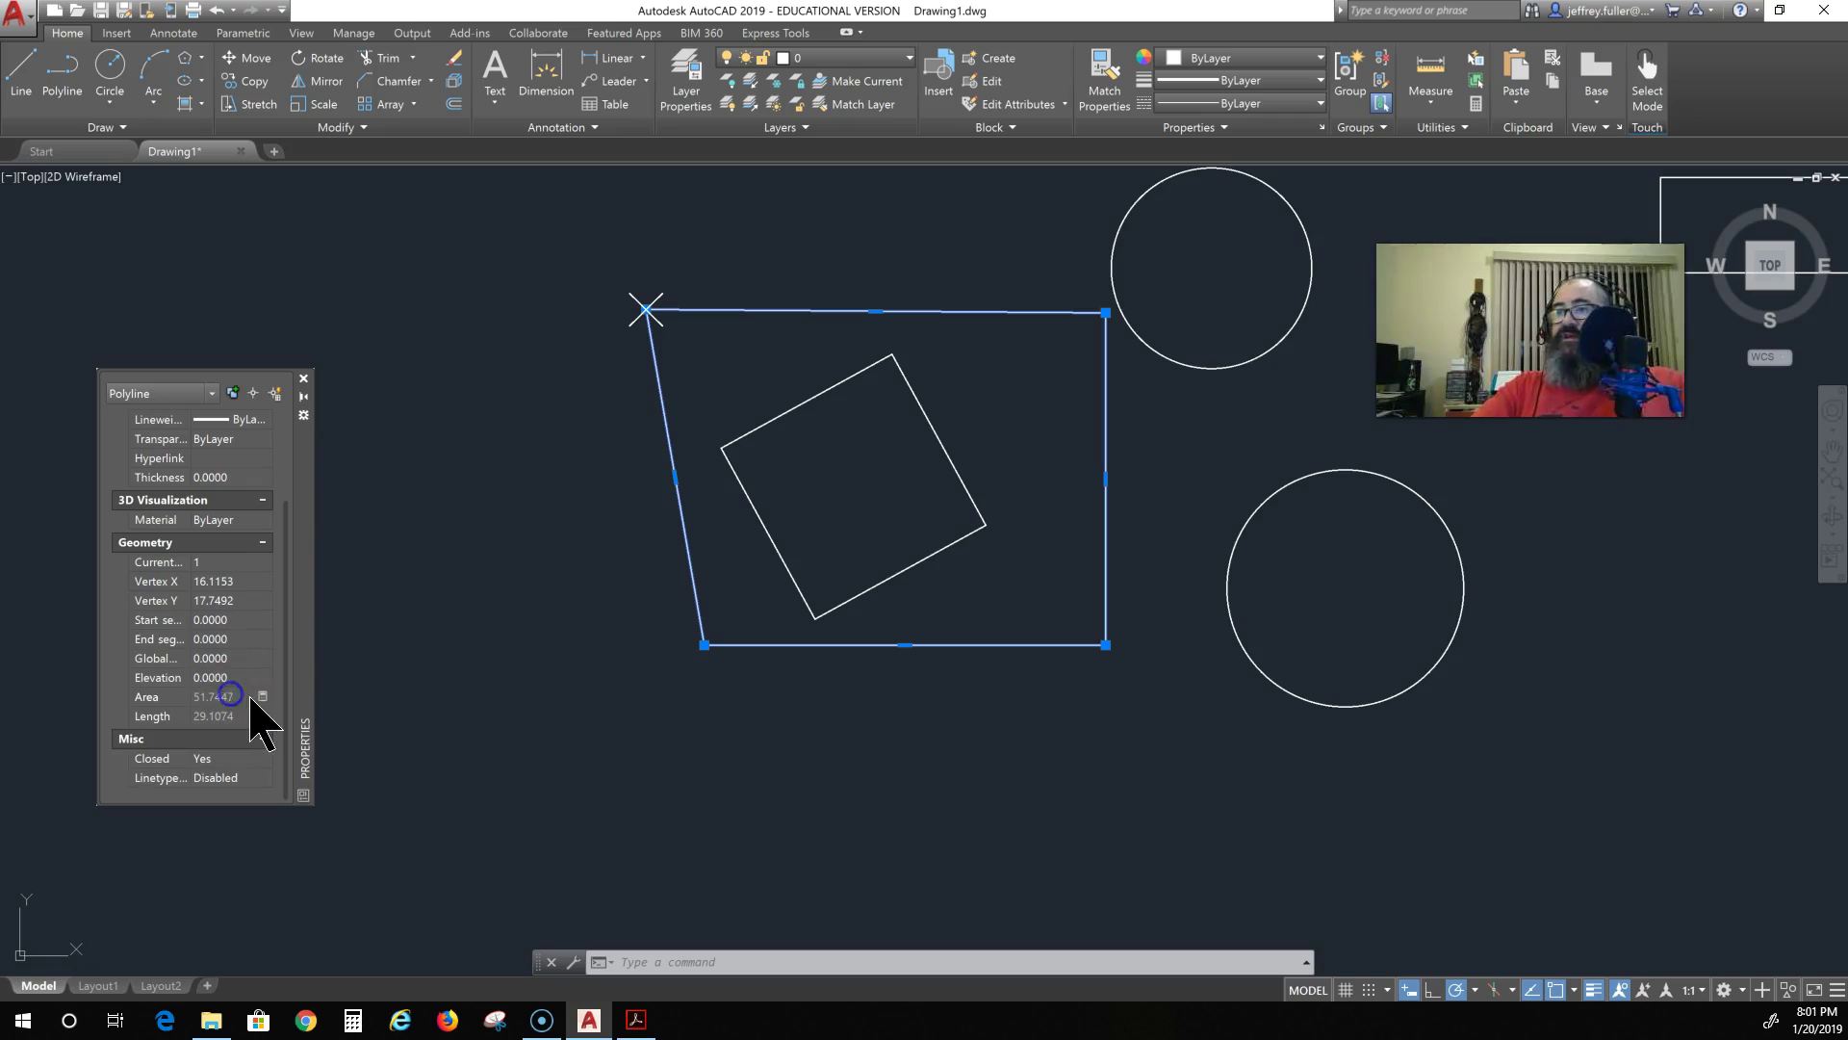
left_click(253, 638)
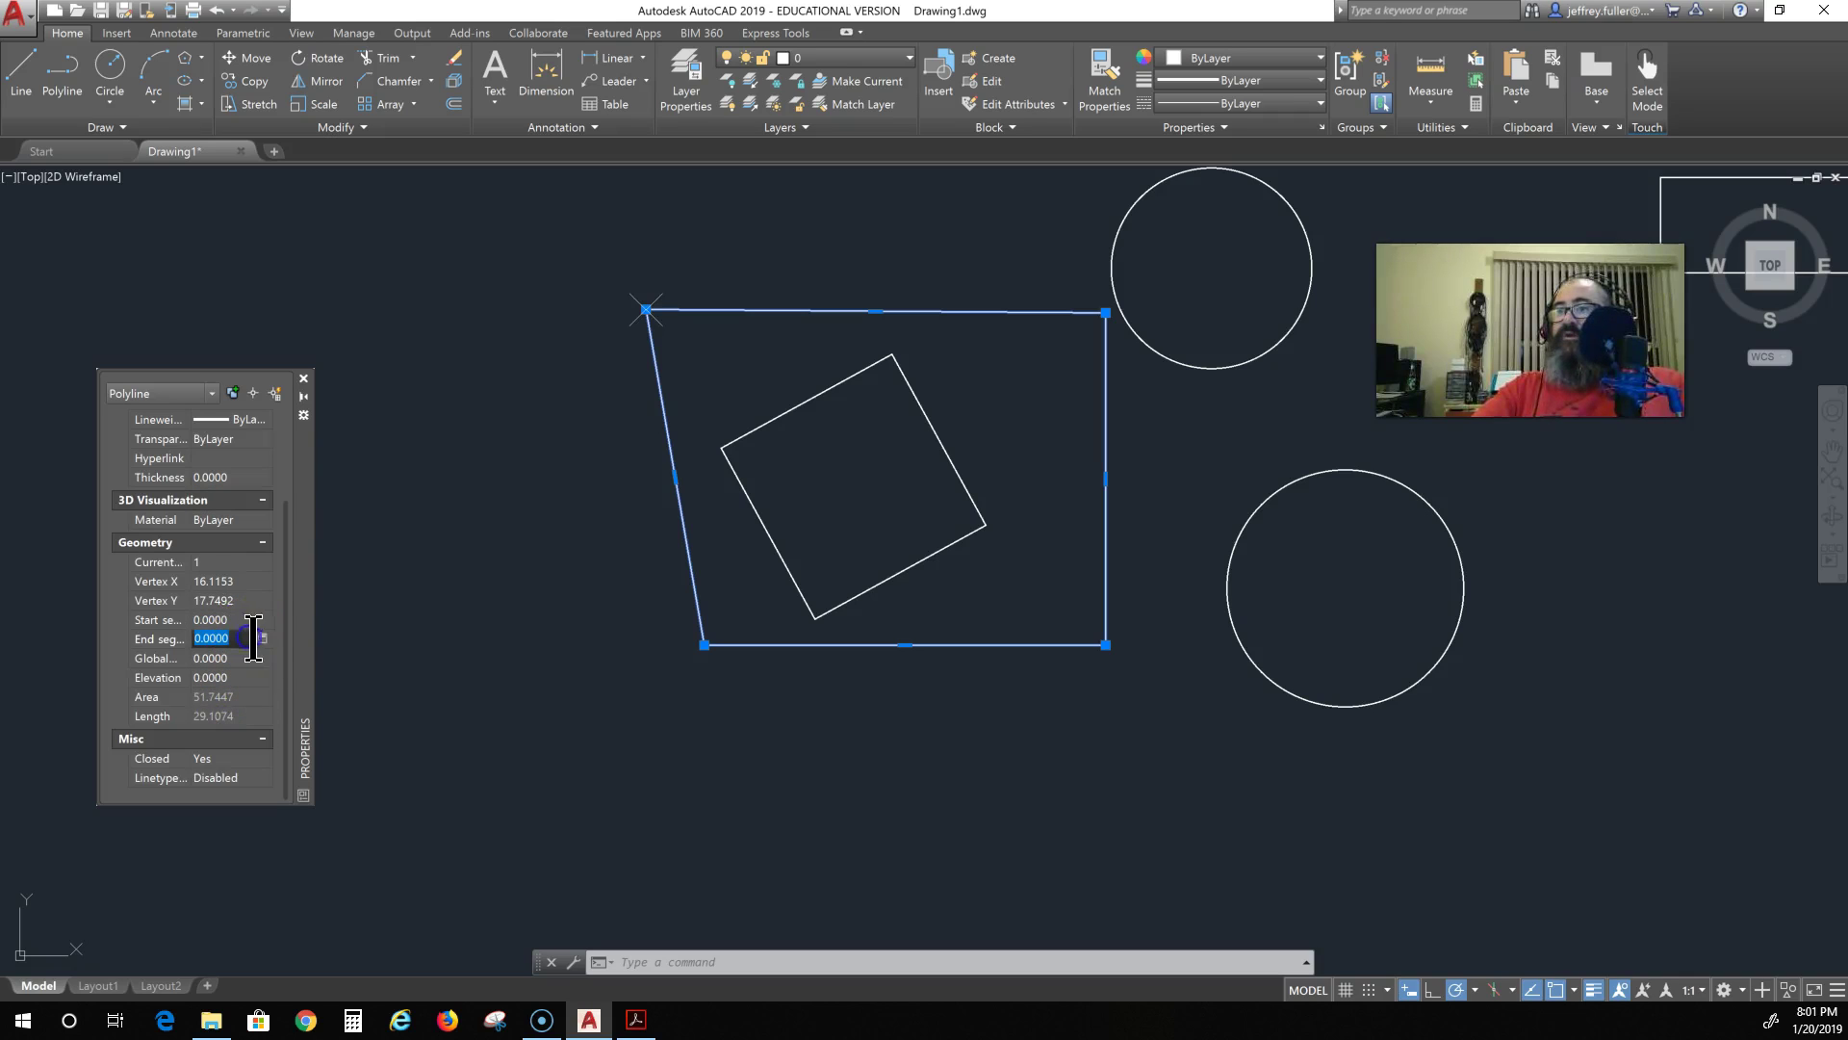
left_click(252, 658)
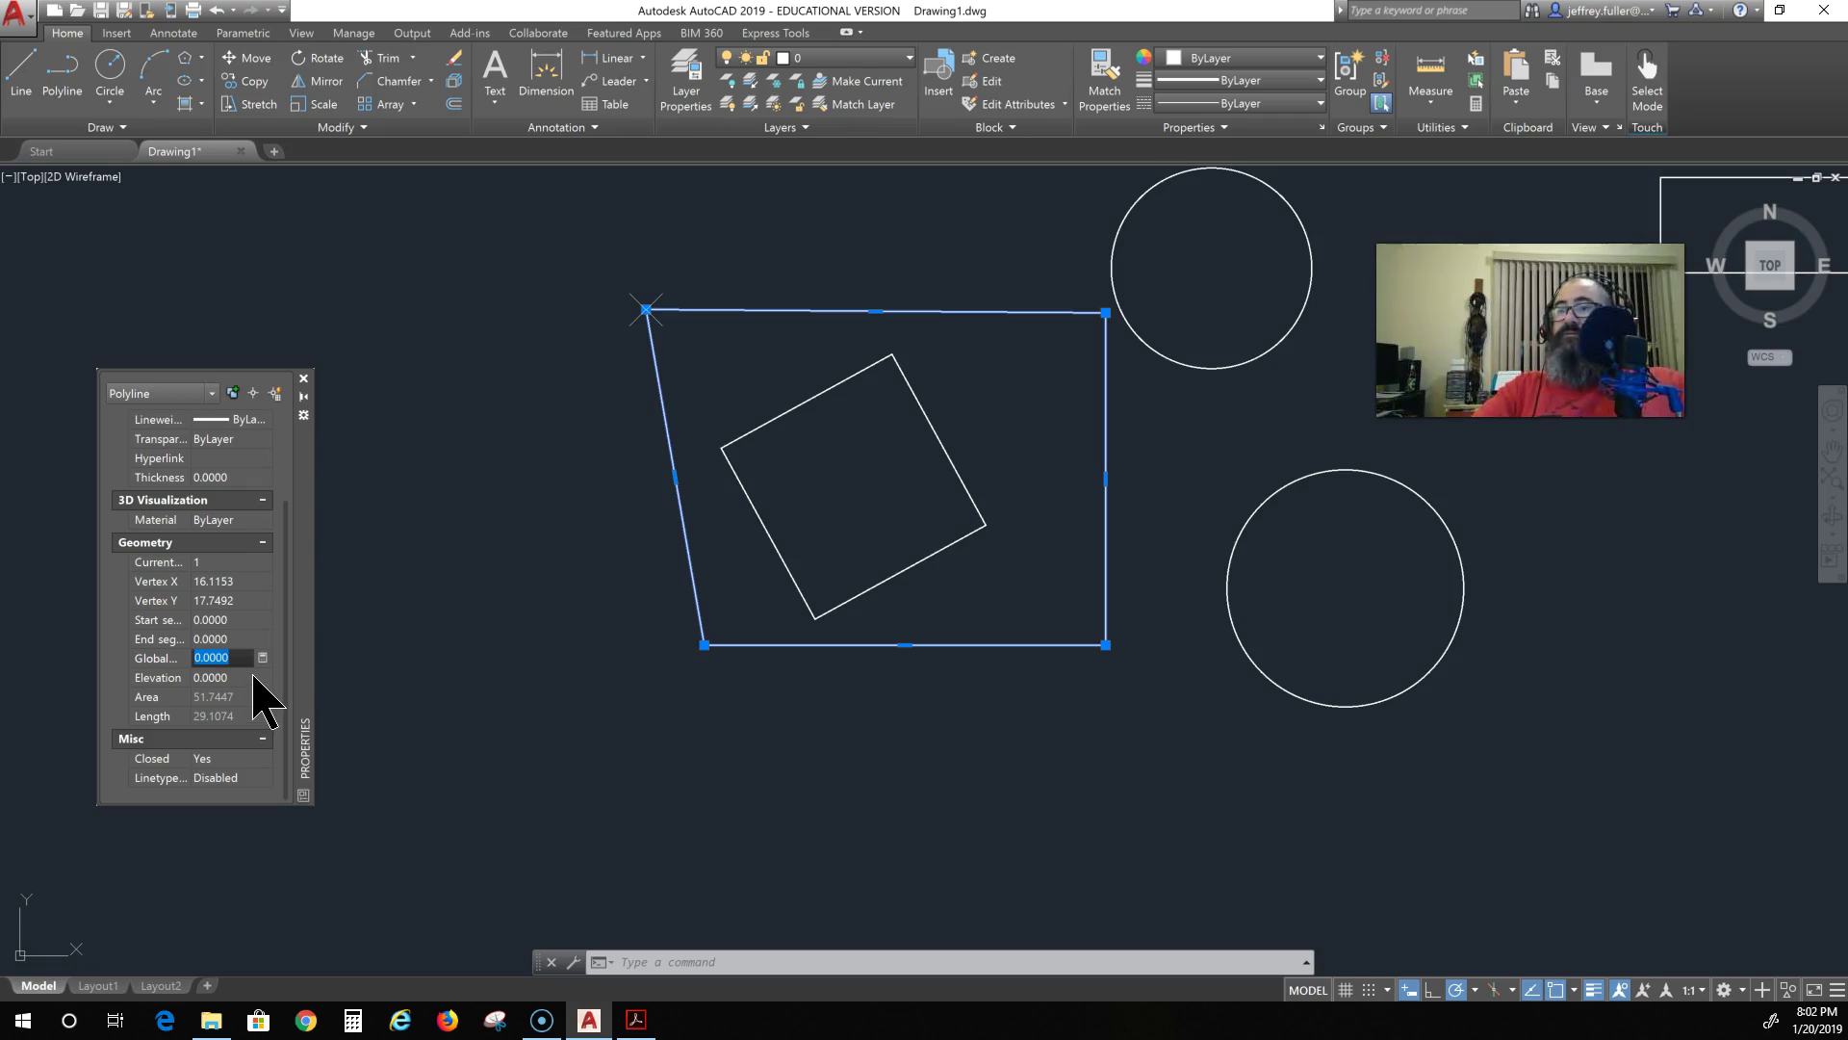
left_click(186, 678)
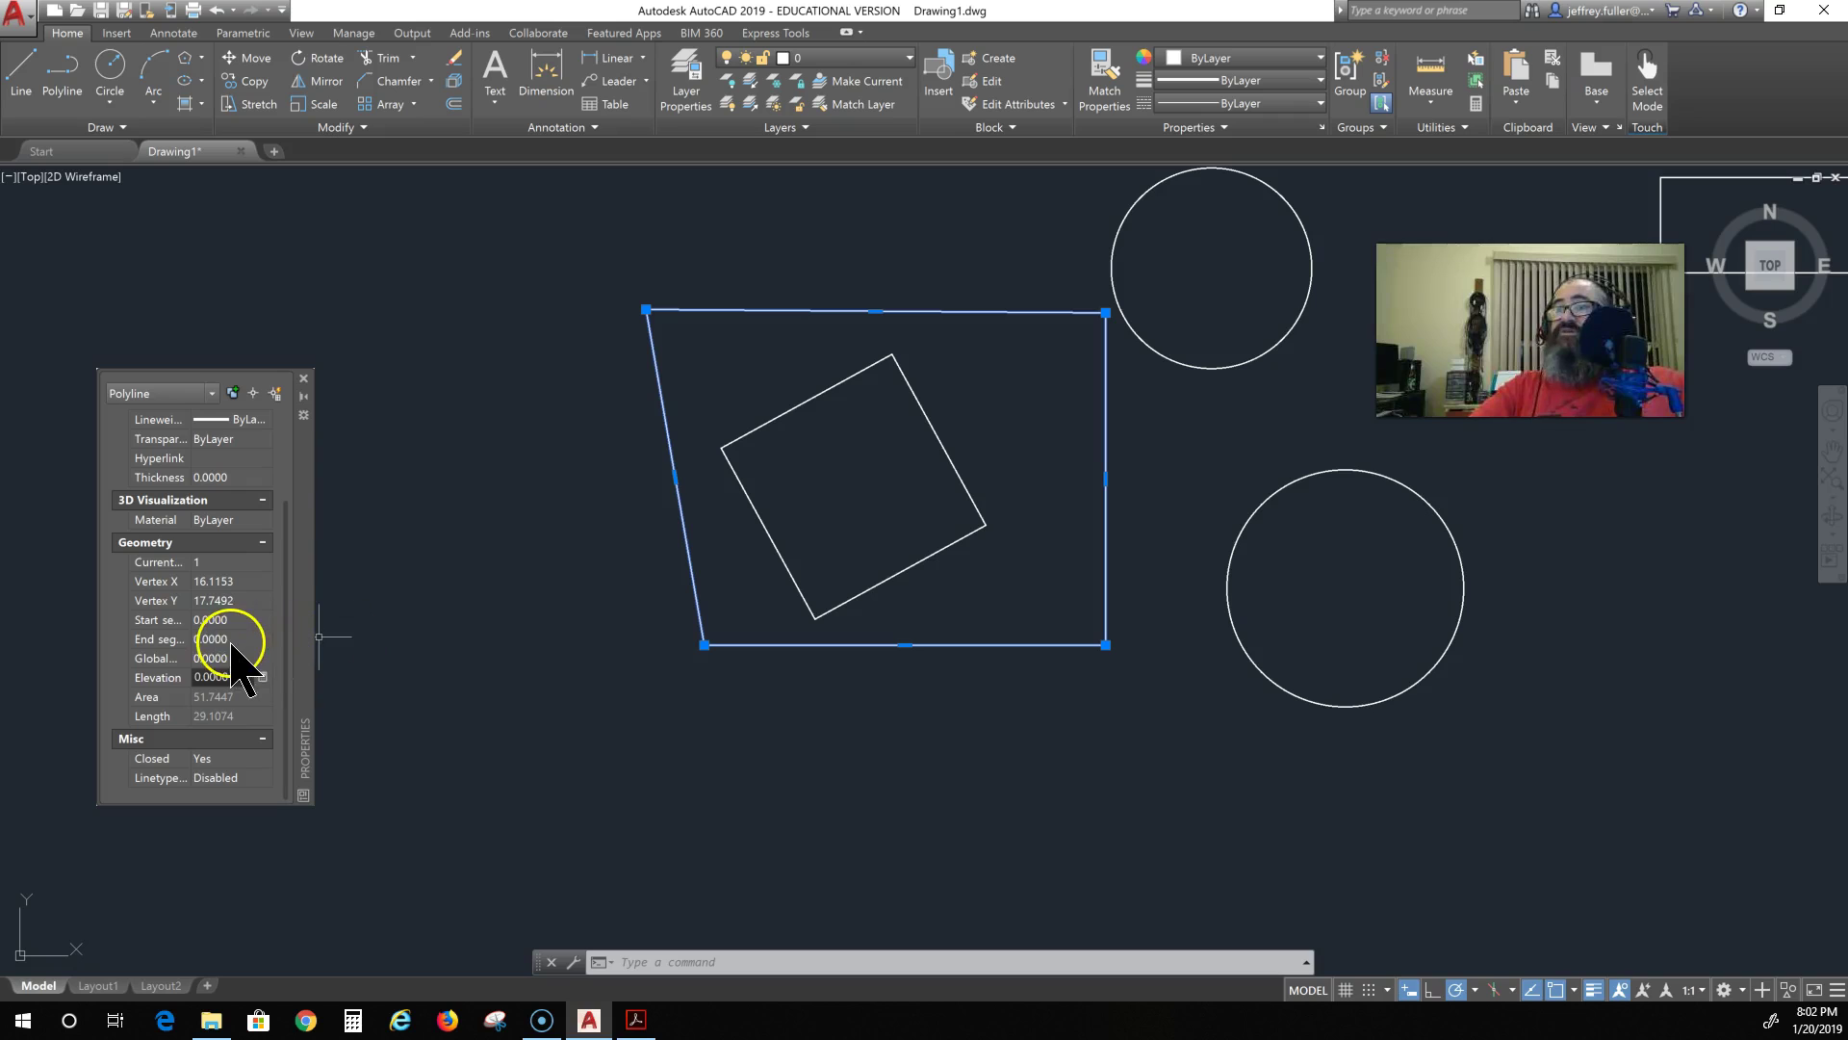
scroll(235, 668, "up", 3)
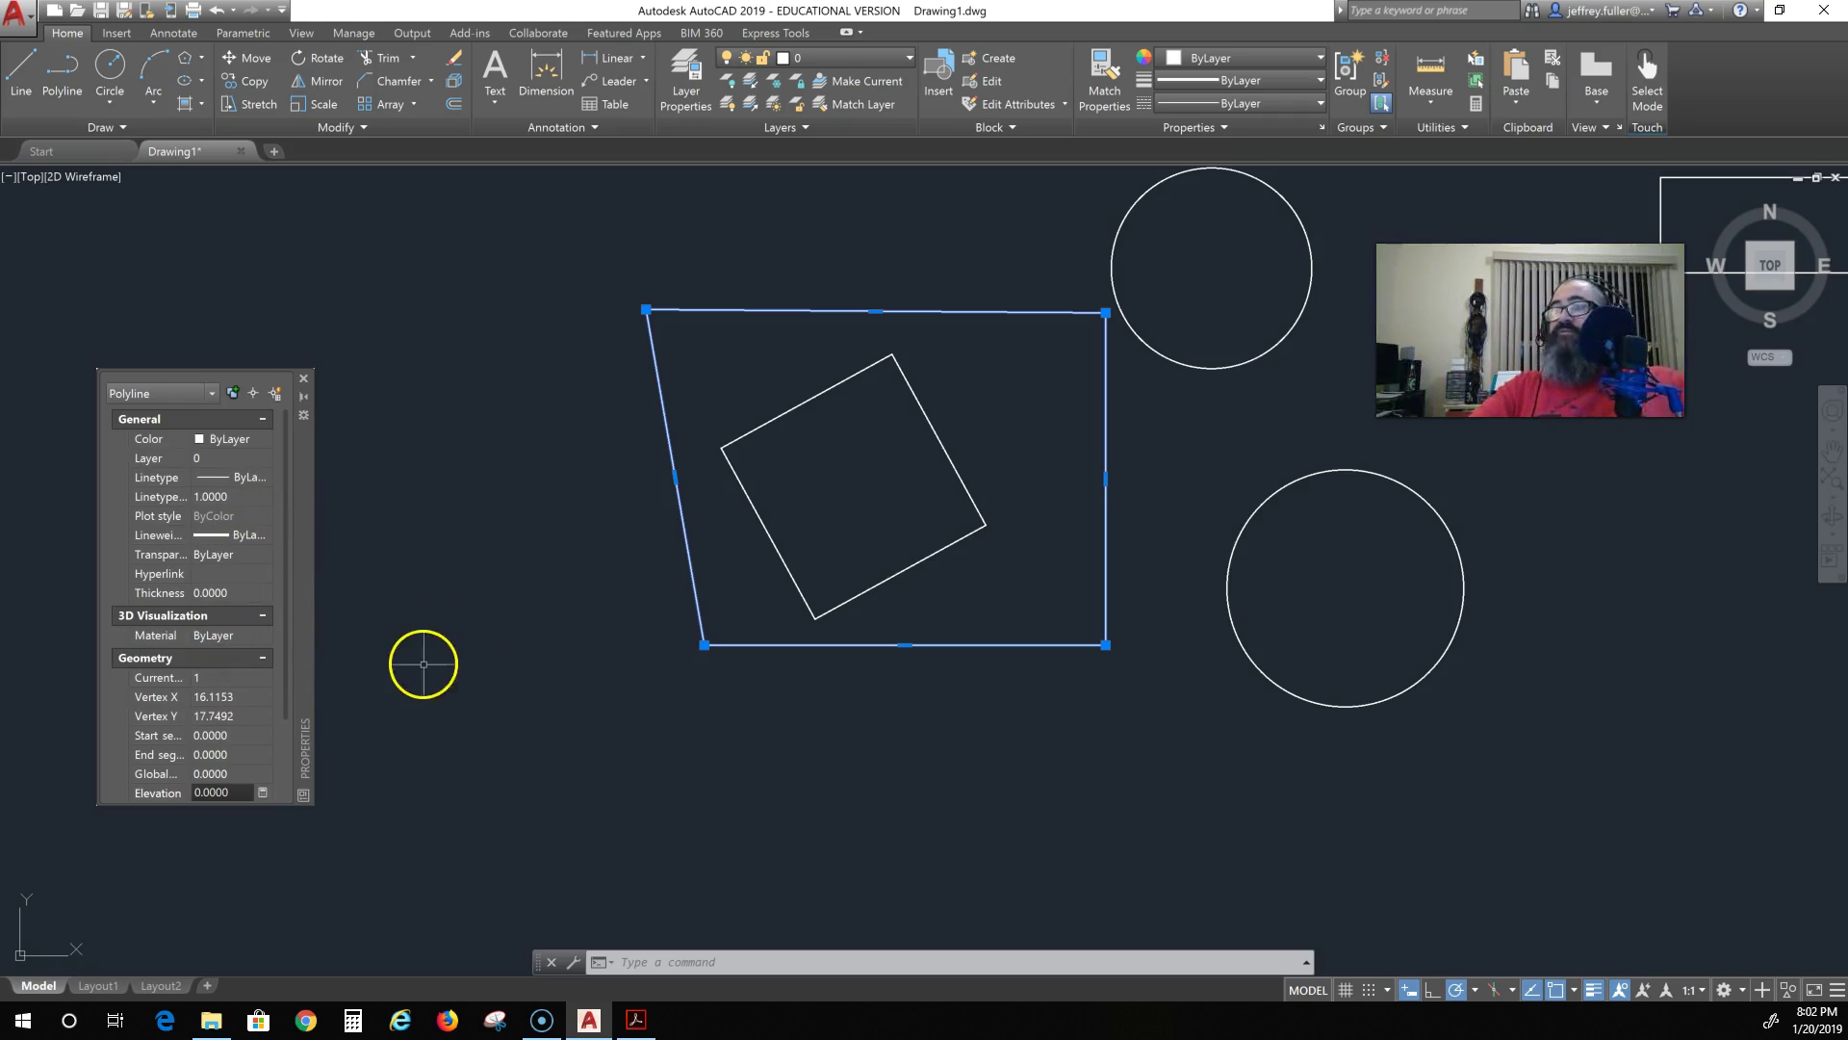
left_click(219, 454)
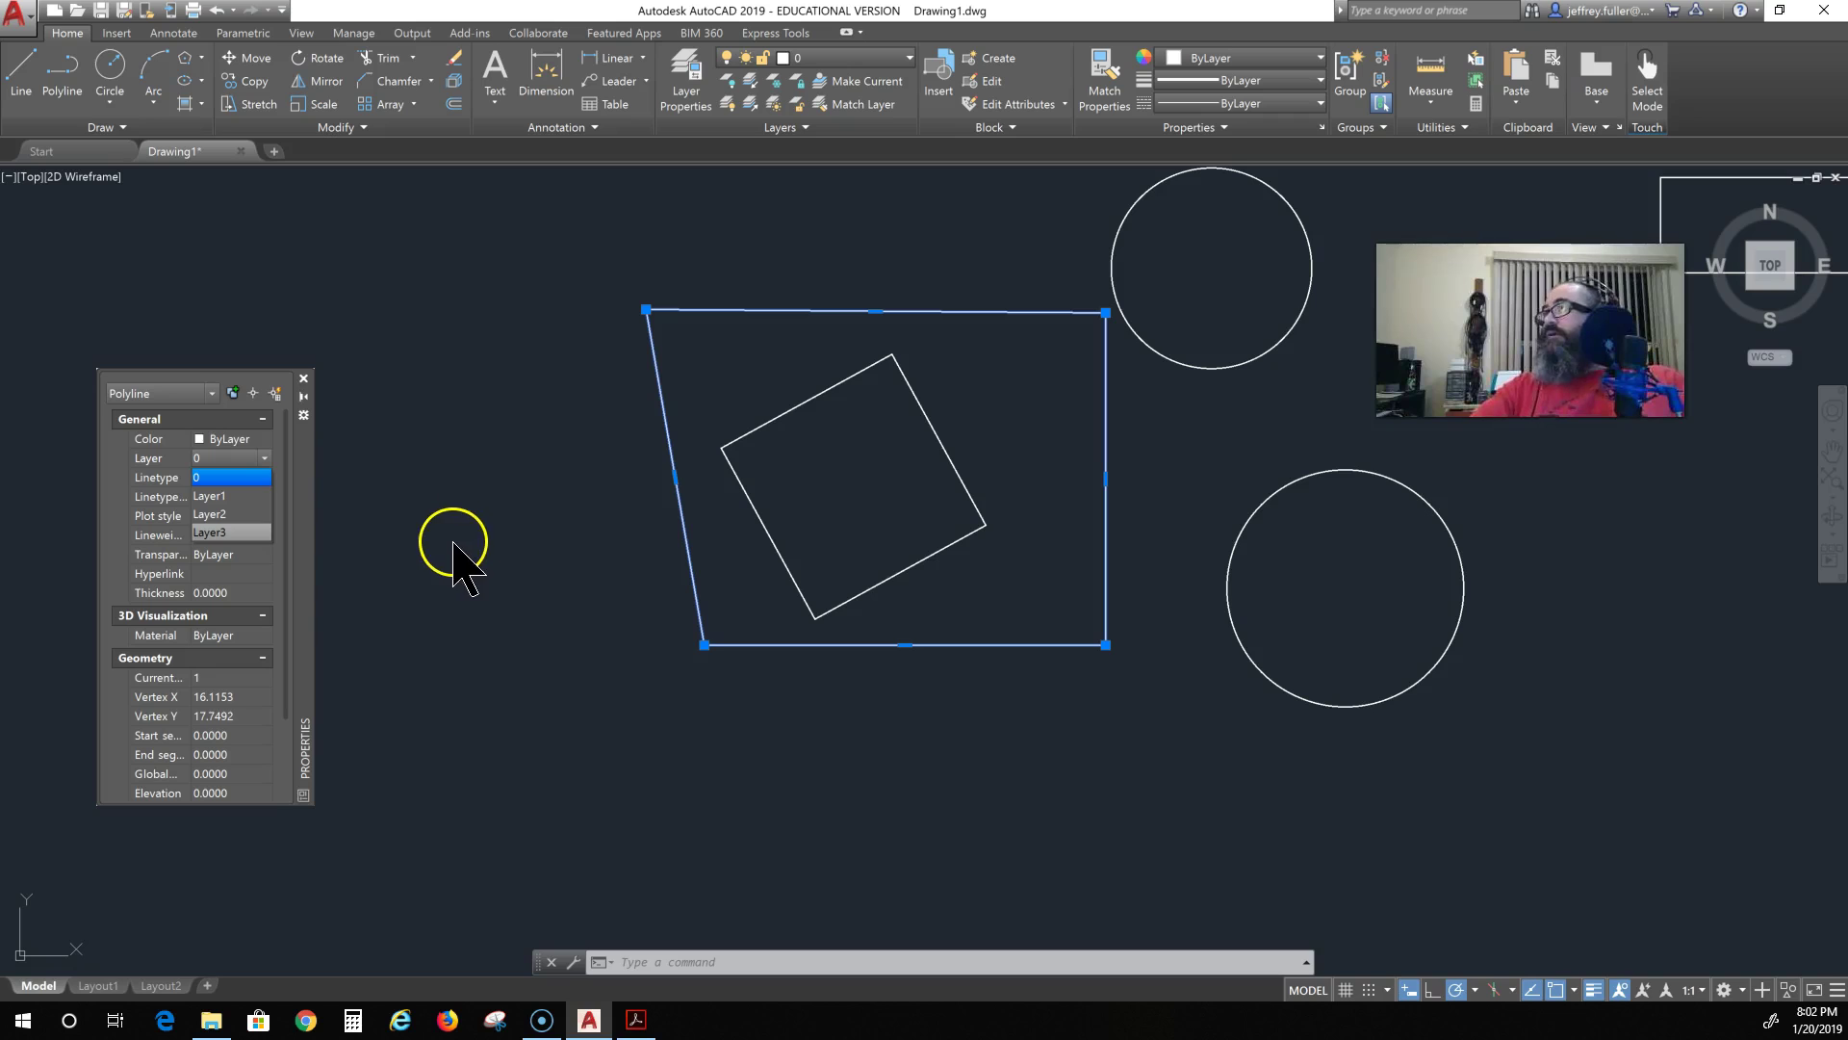
left_click(415, 568)
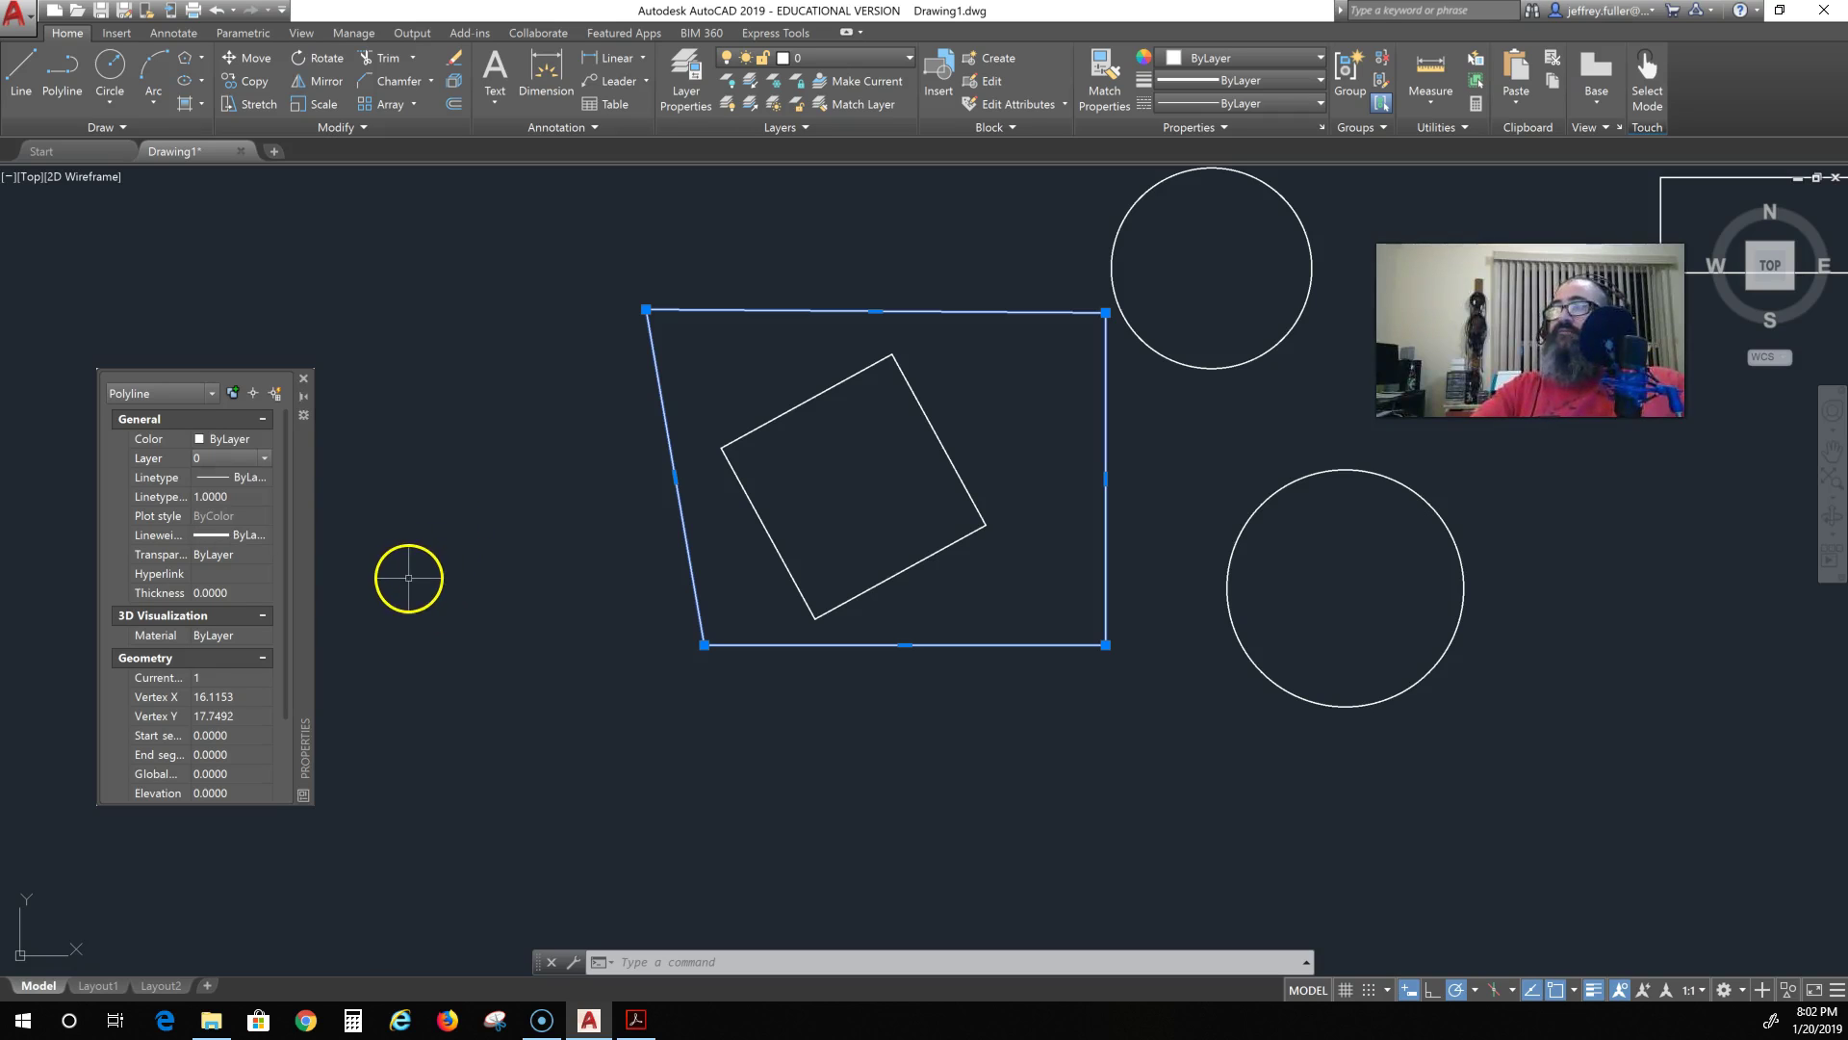
Step: Close the Properties palette, check the Organize Objects objectives in the PDF in Adobe Acrobat, and return to AutoCAD
left_click(303, 377)
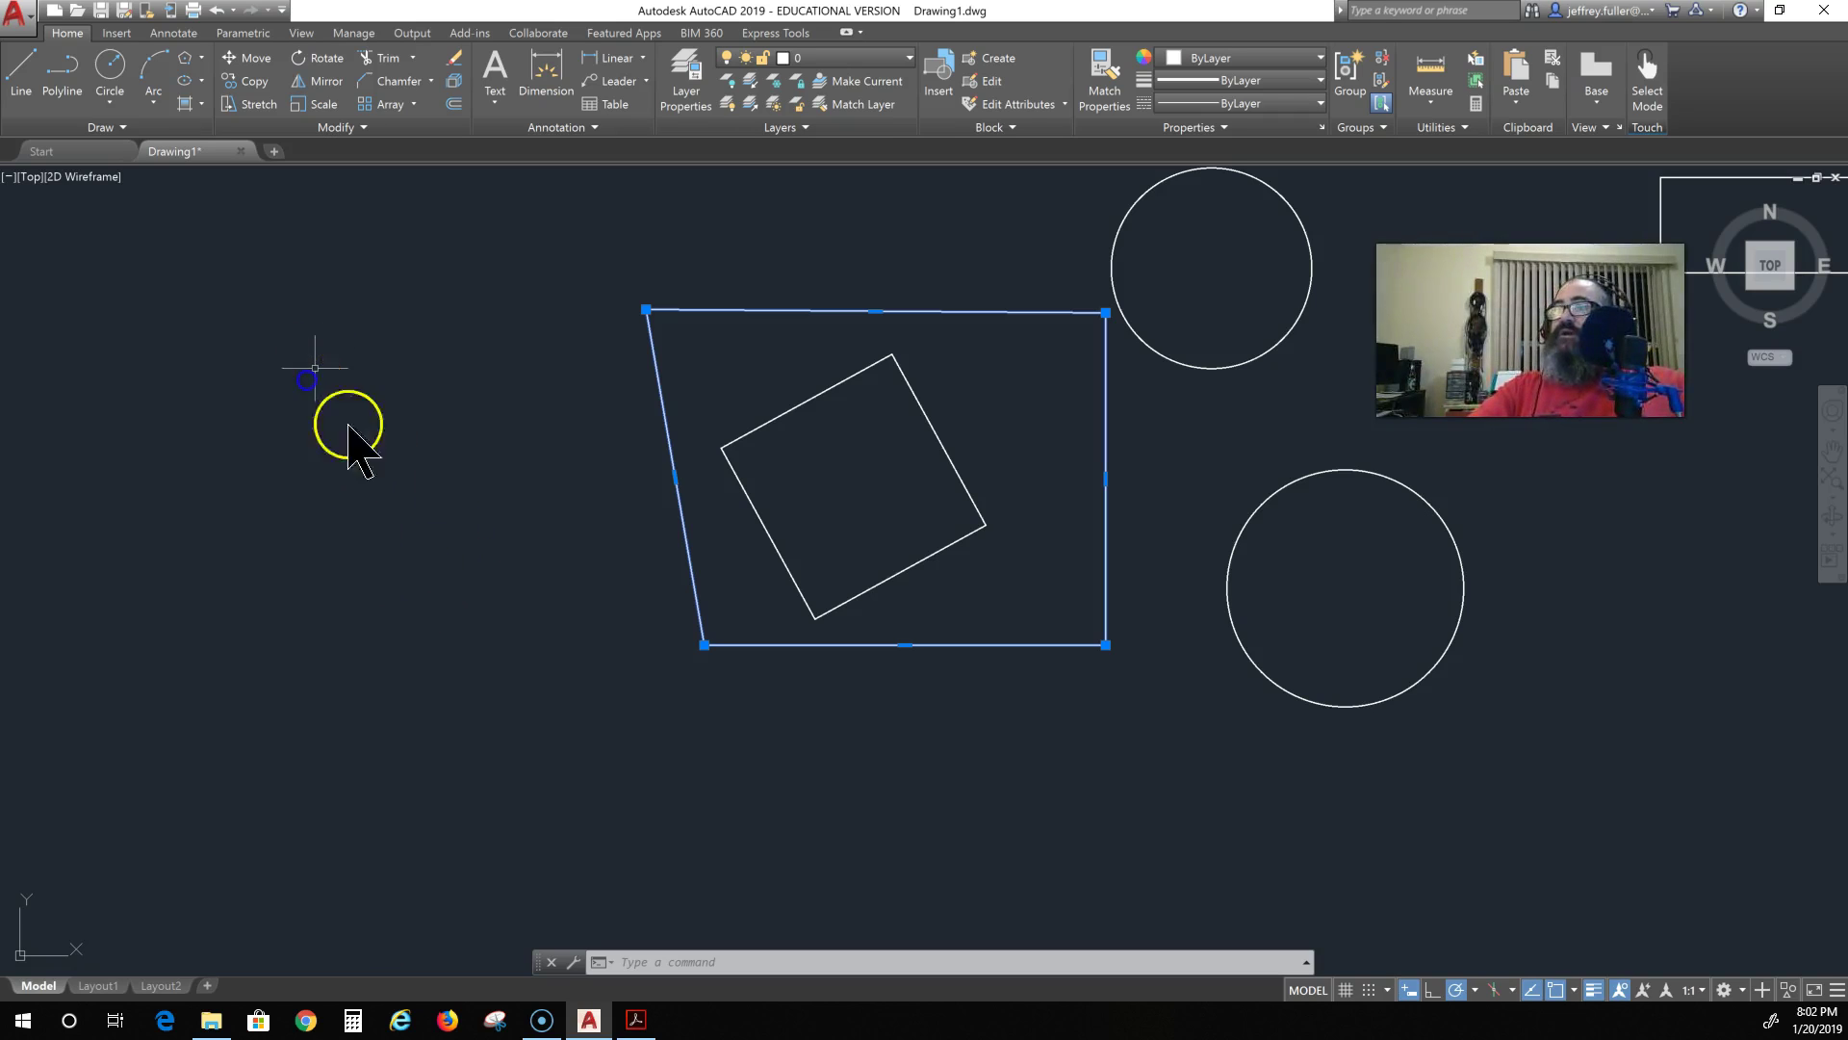
left_click(634, 1018)
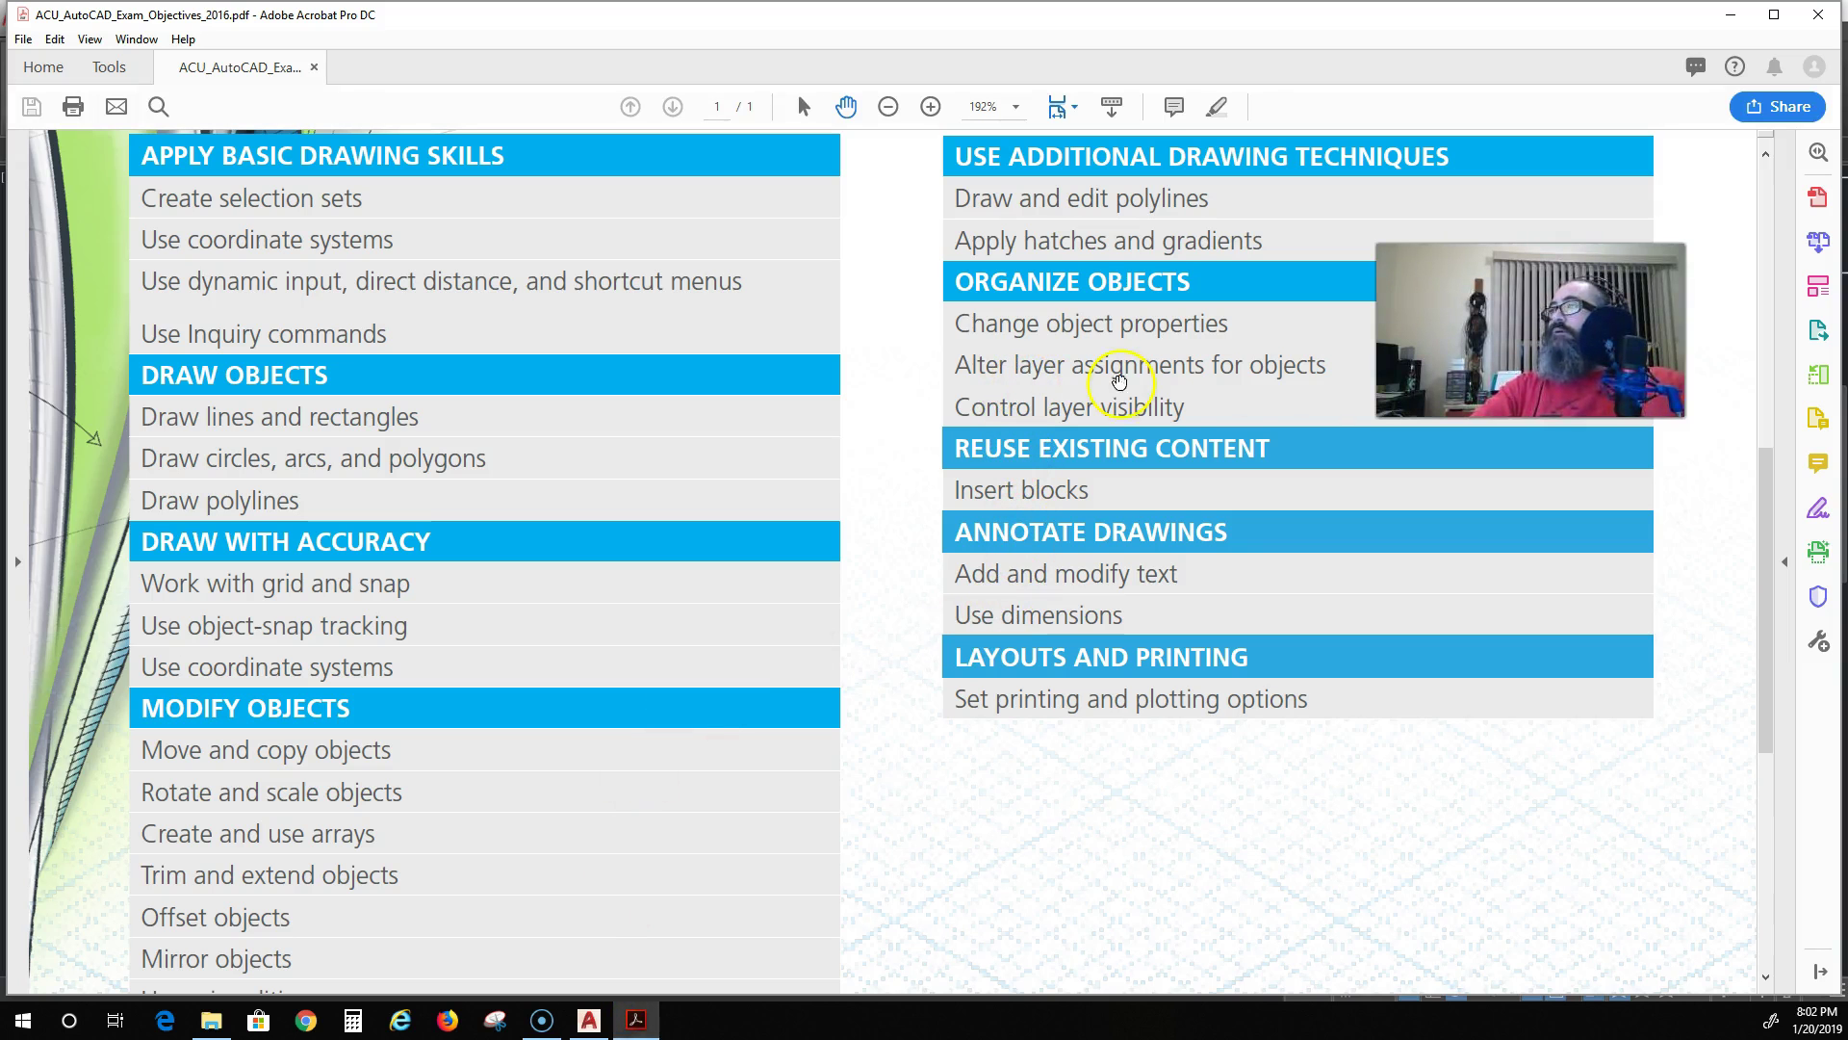
left_click(1730, 14)
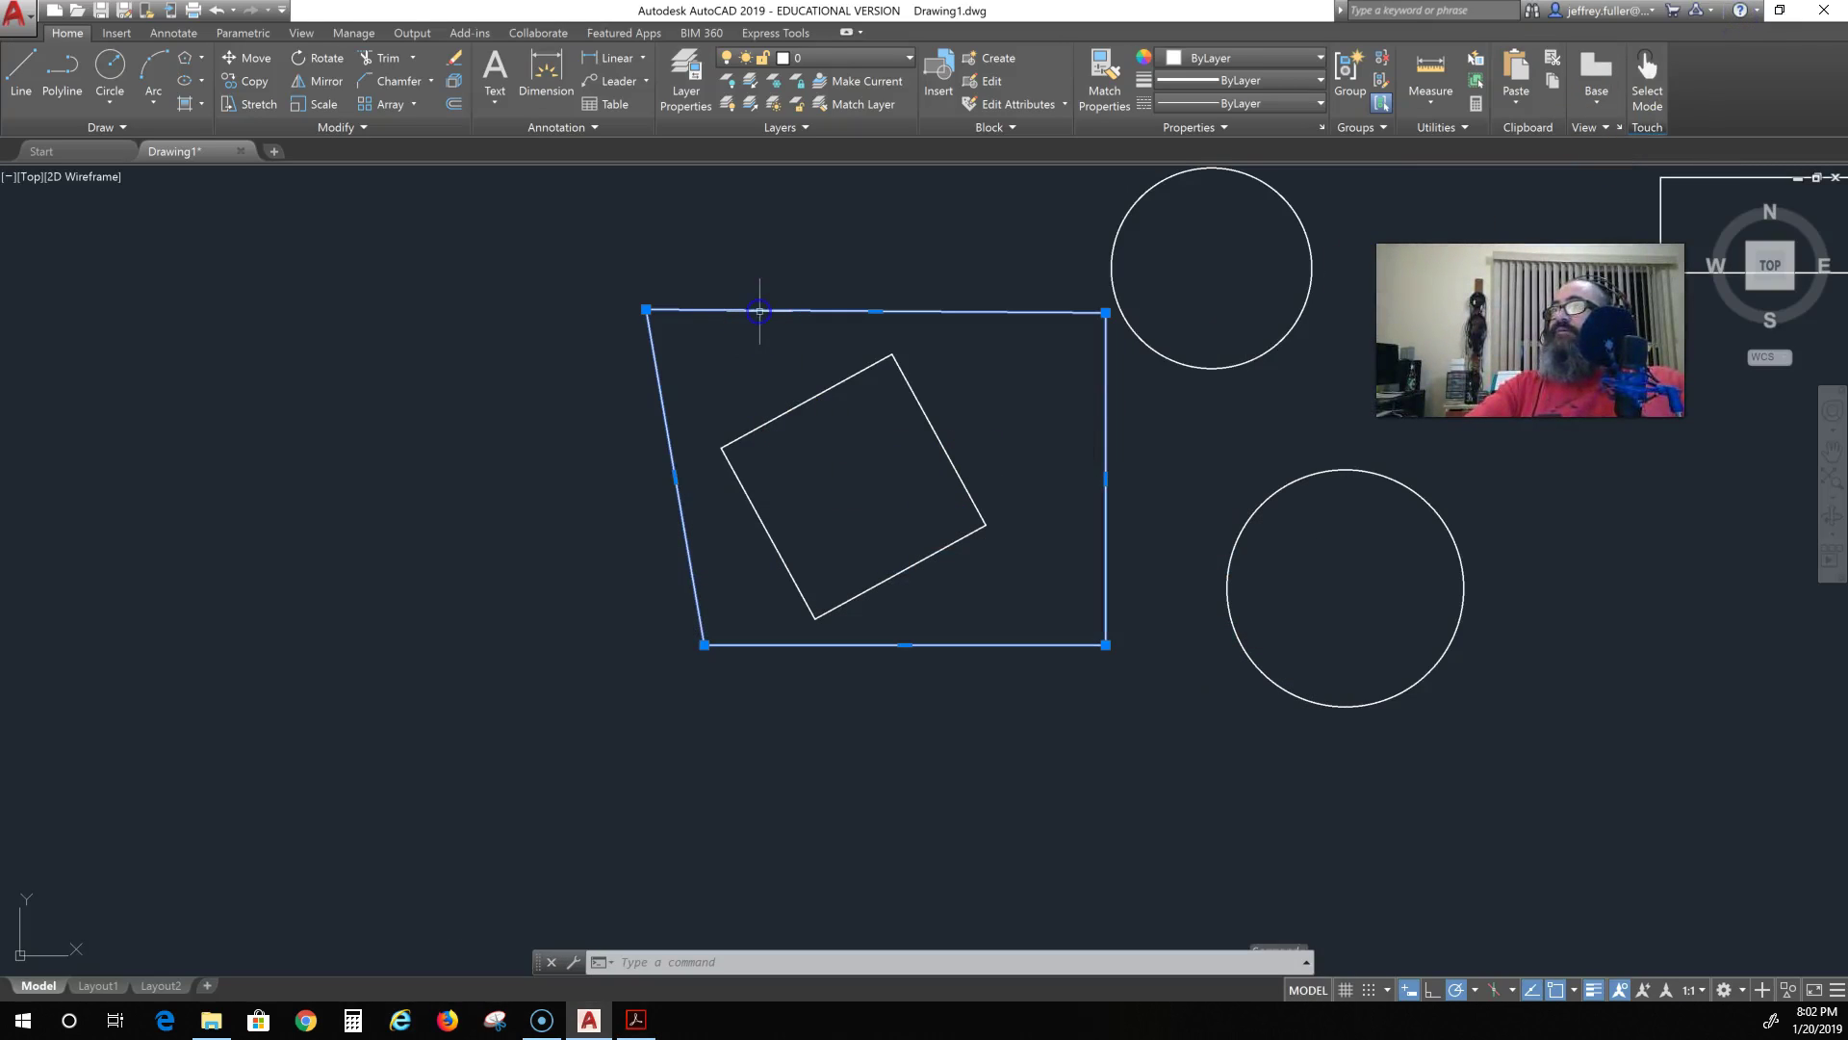
Step: Assign the quadrilateral polyline to Layer2 in Quick Properties
right_click(762, 645)
left_click(828, 630)
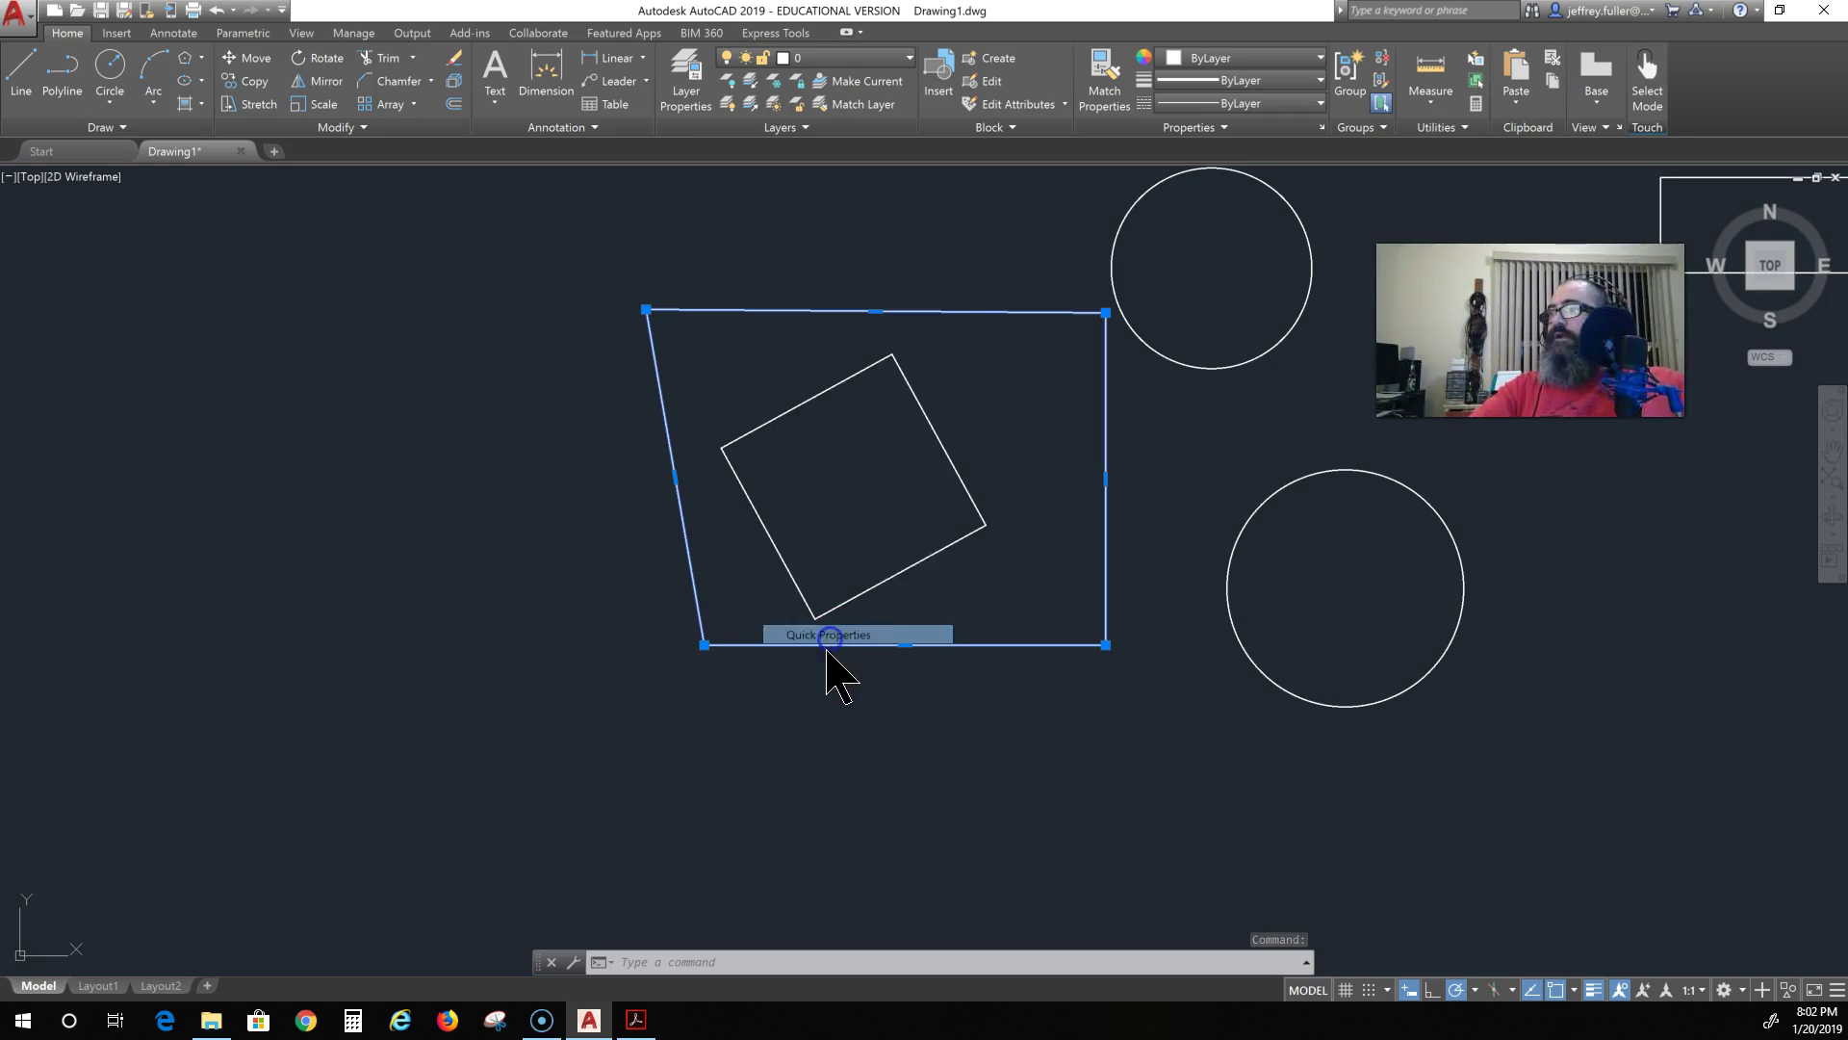
left_click(1047, 586)
left_click(1047, 585)
left_click(1022, 640)
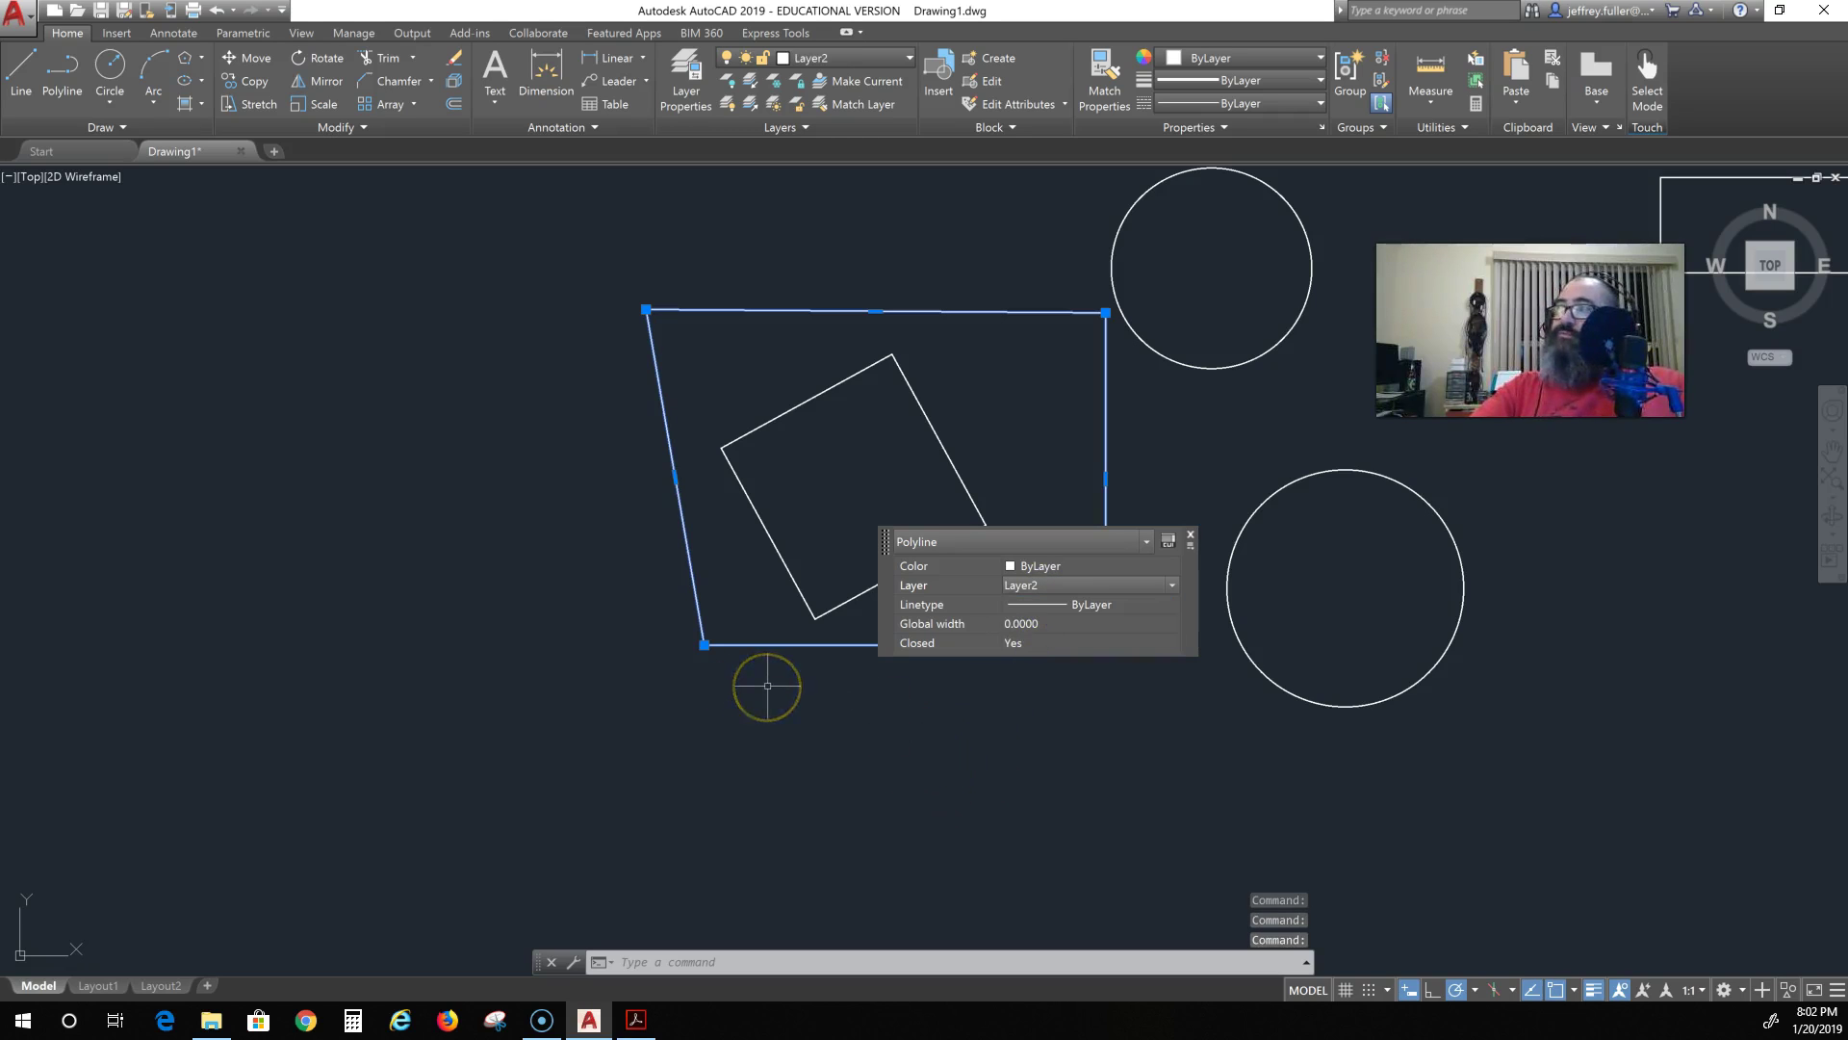
Step: Set the quadrilateral polyline's layer back to 0 in Quick Properties and close Quick Properties
left_click(1155, 589)
left_click(1102, 635)
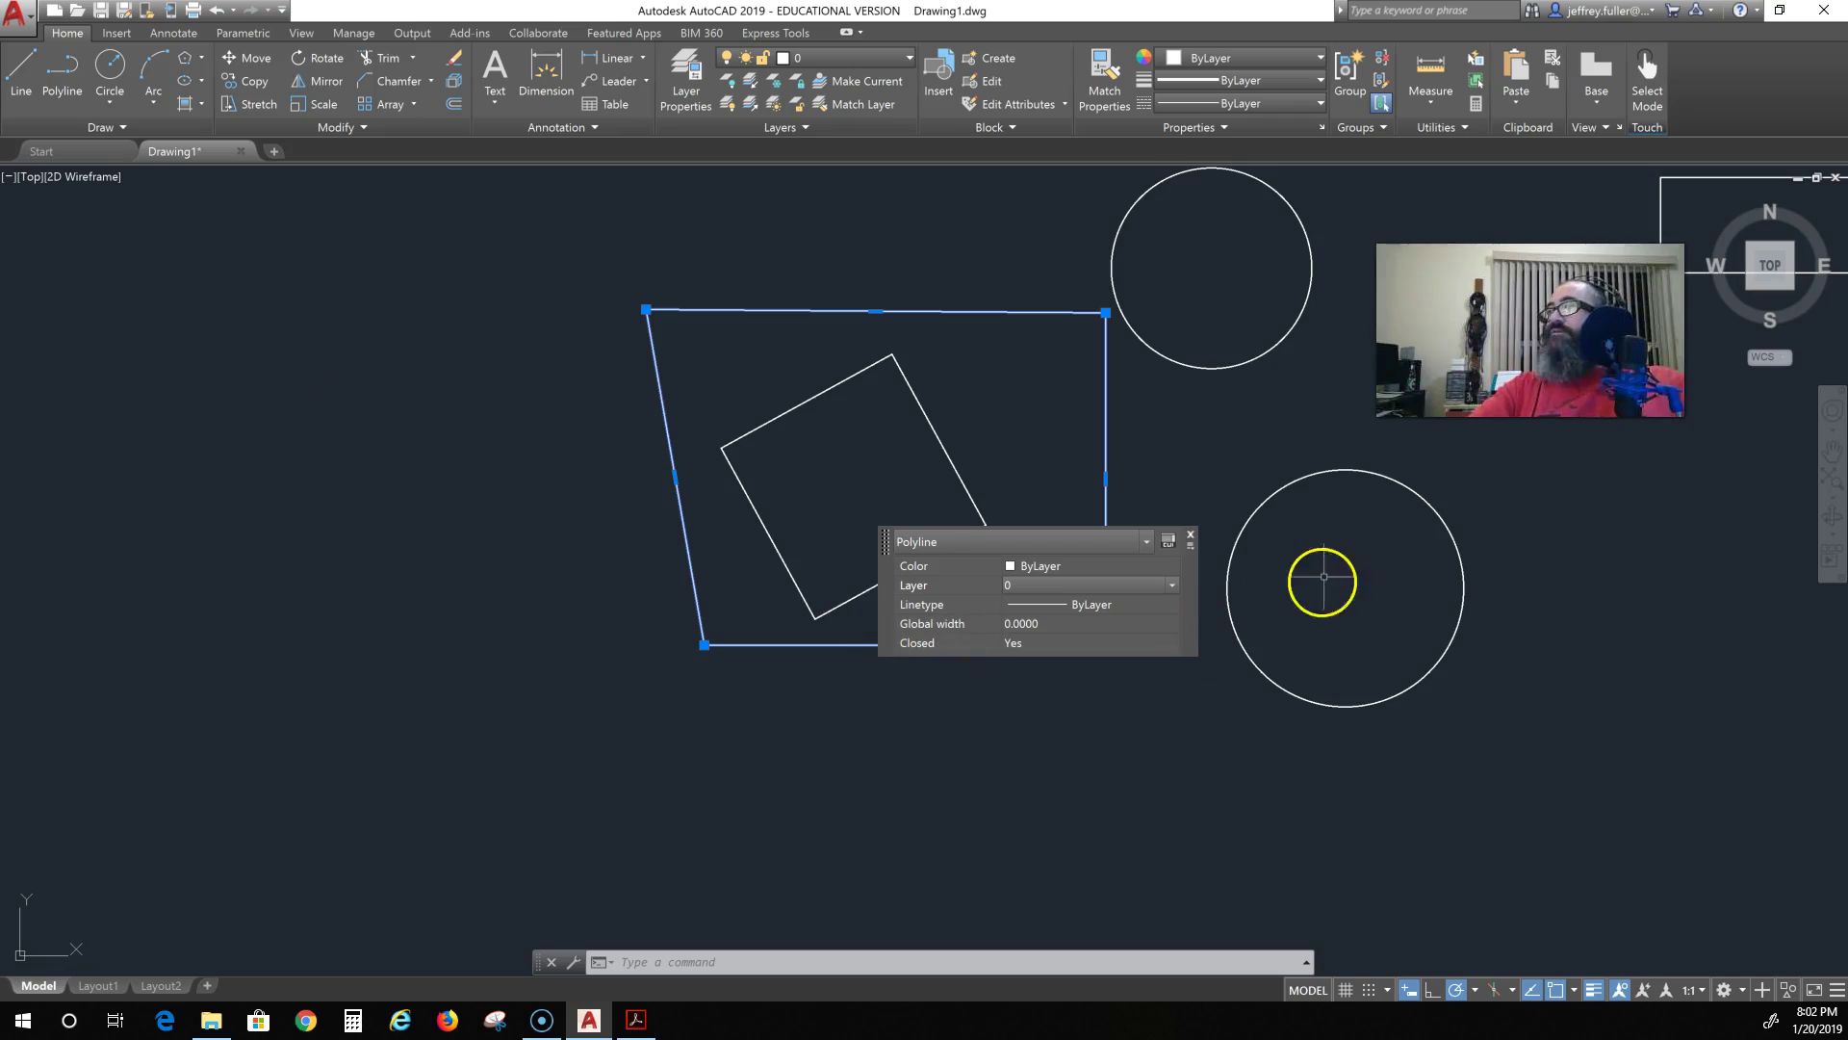
left_click(1194, 536)
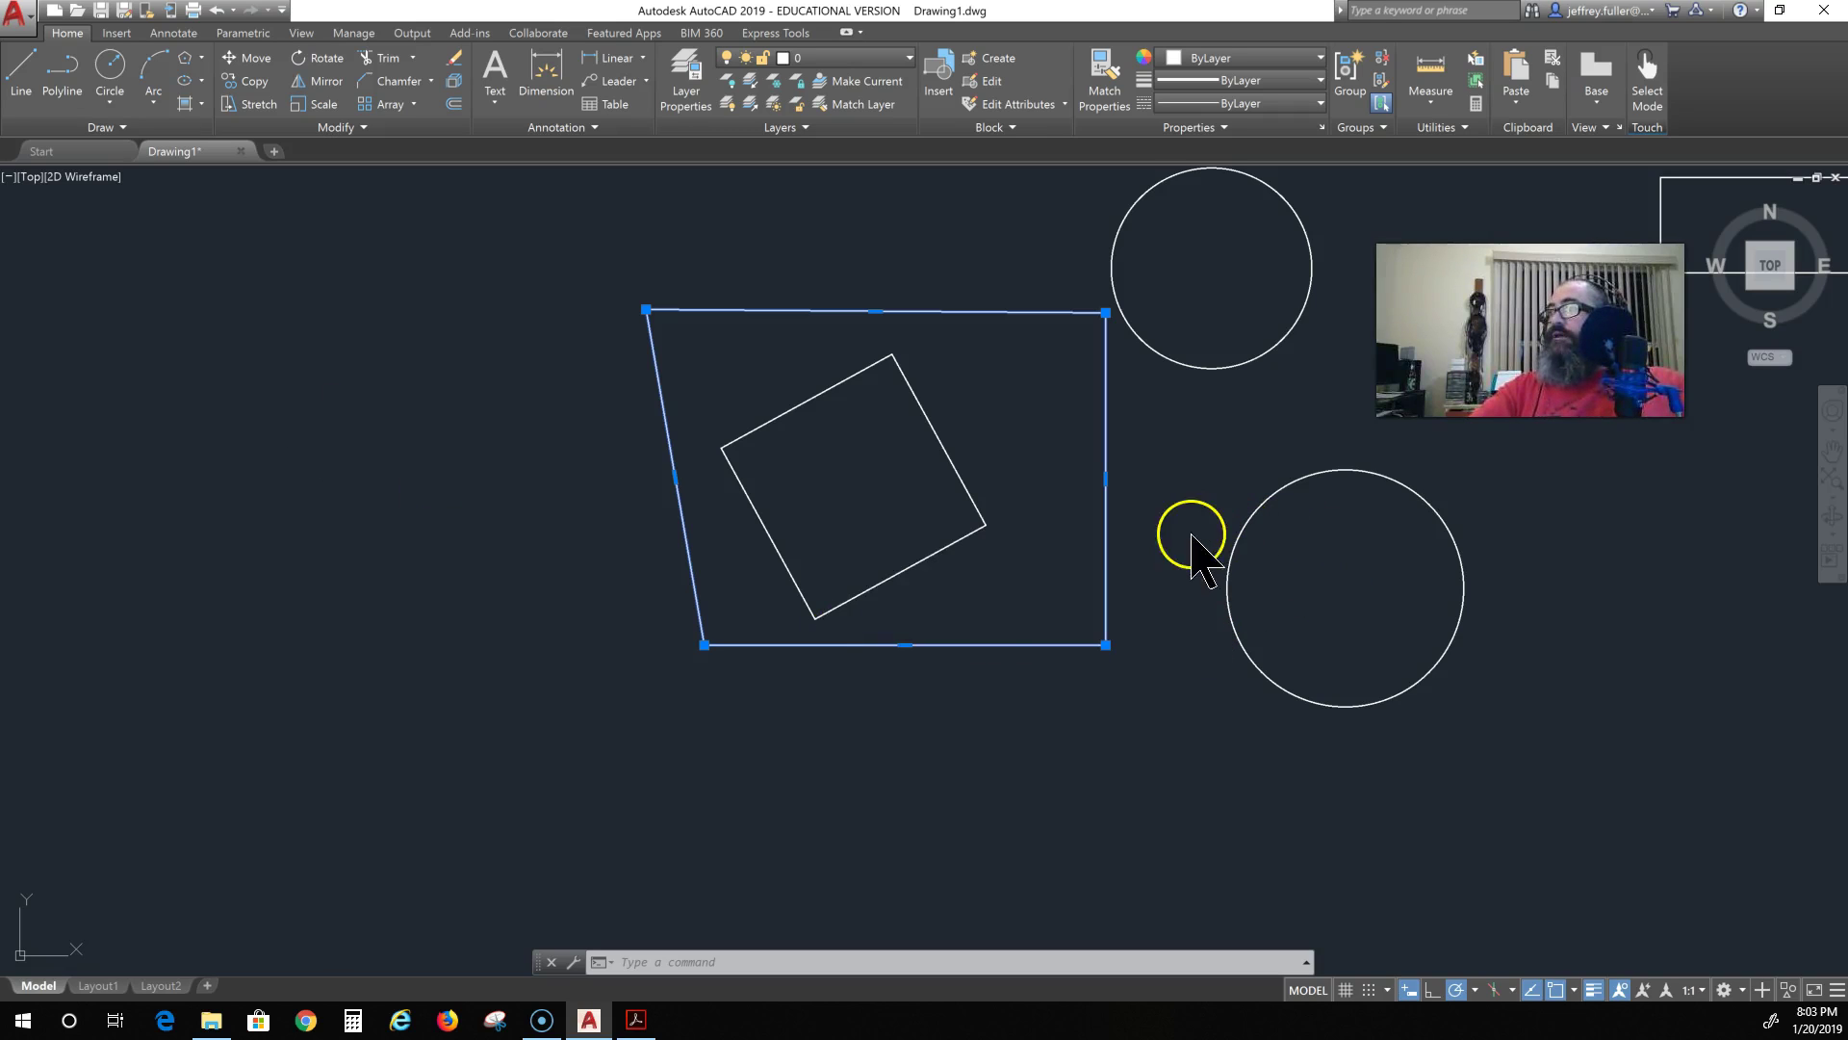
Step: View the quadrilateral polyline's Layer property in the full Properties palette, and close the palette
right_click(932, 644)
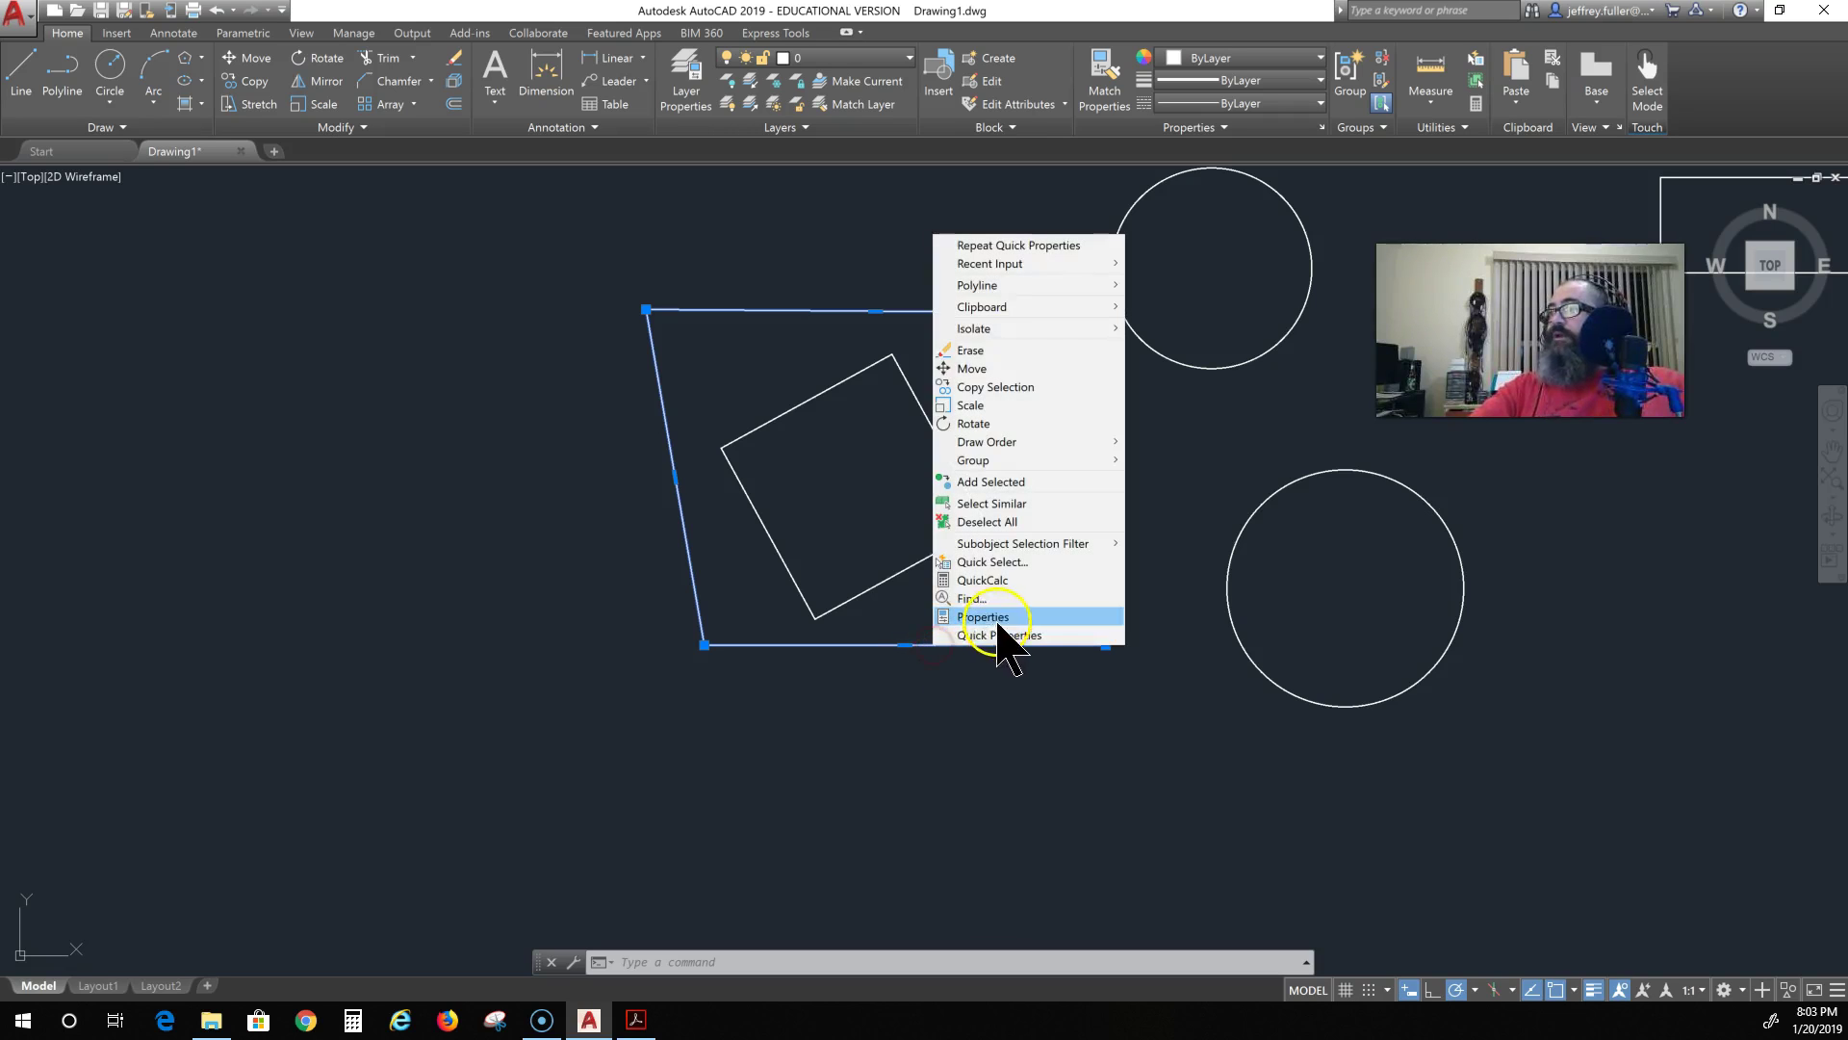
left_click(996, 628)
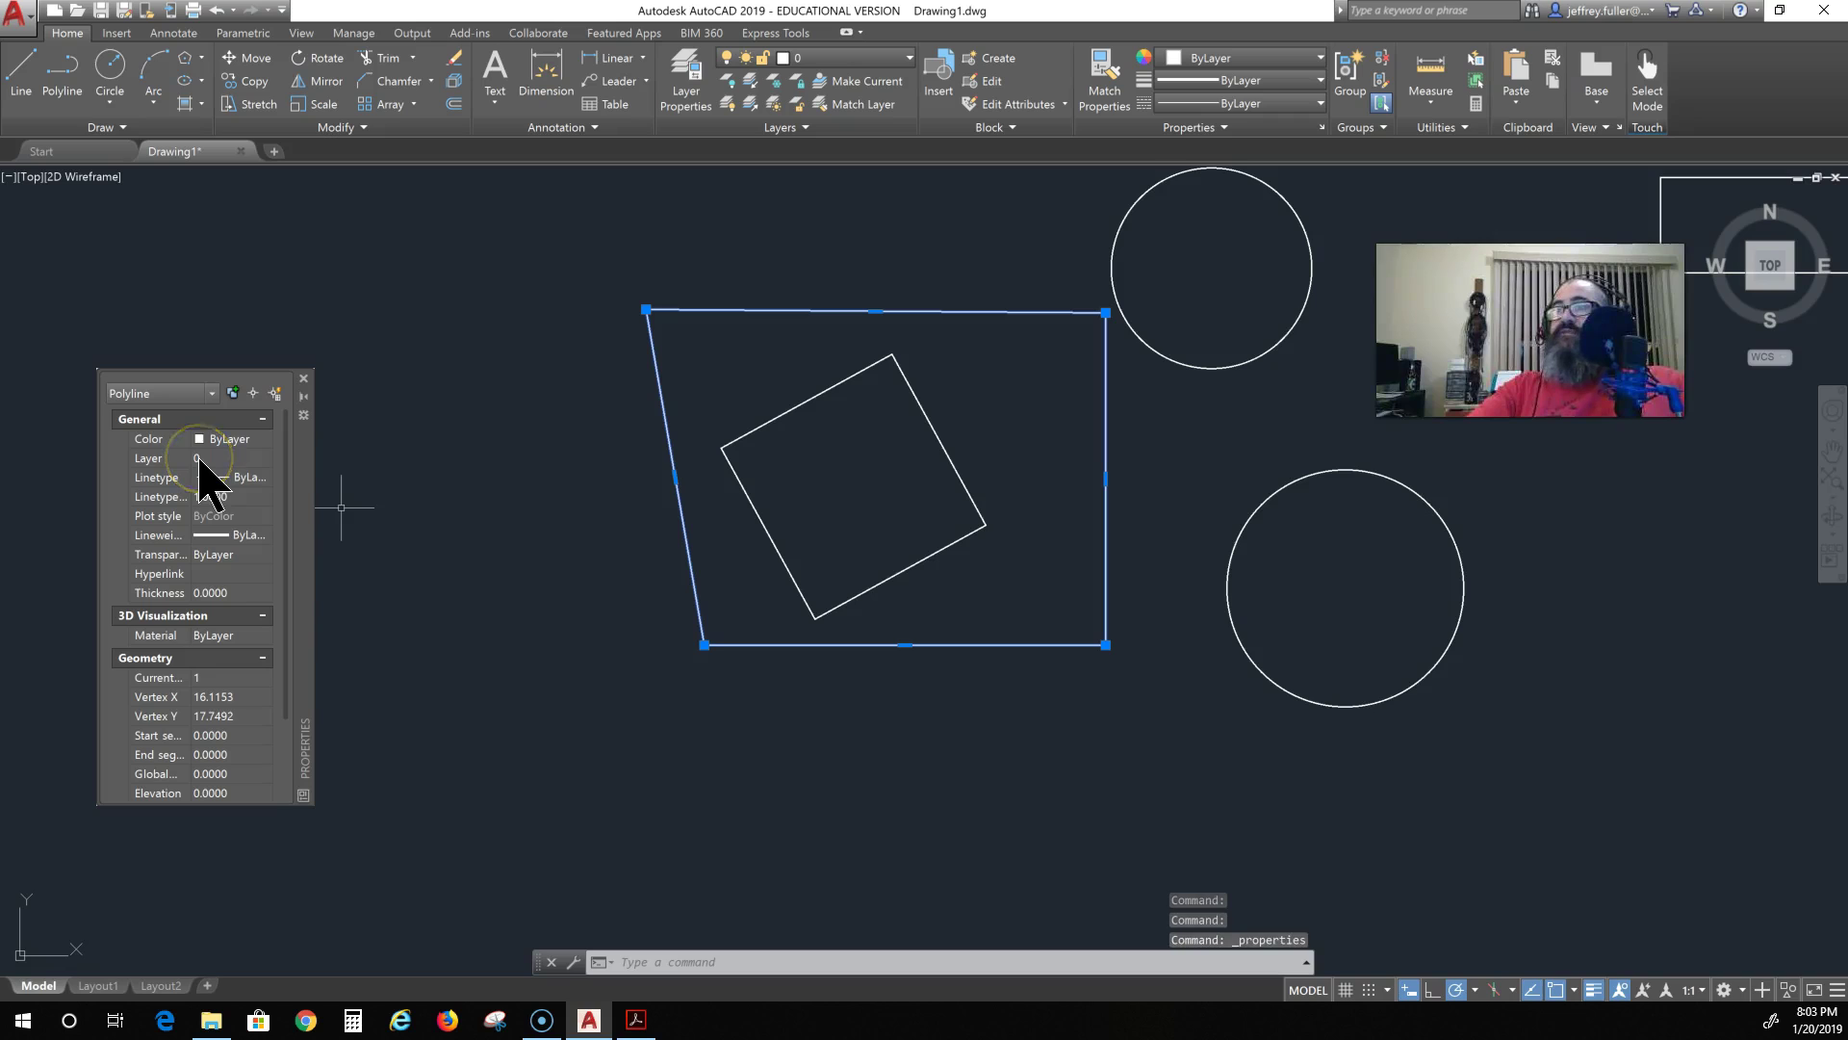
left_click(305, 379)
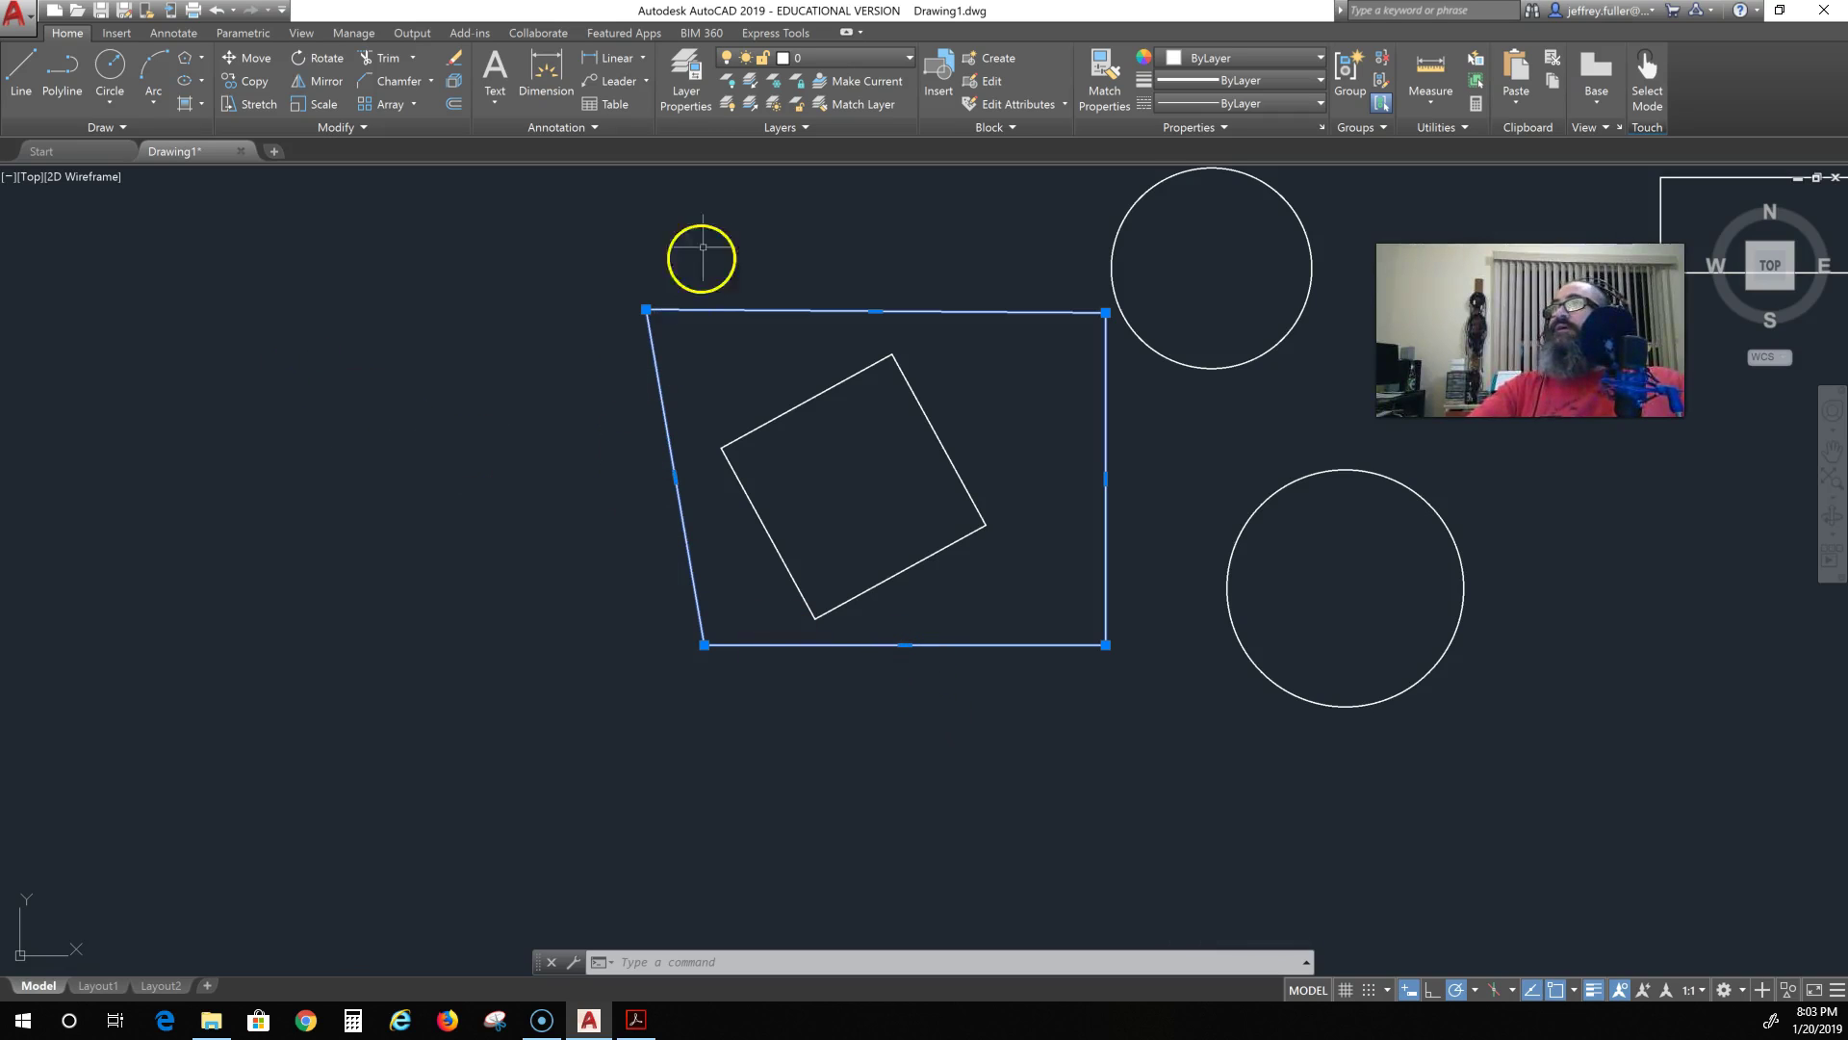
Step: Review the drawing's layers in the Layer Properties Manager, close it, and show the ribbon's layer list
left_click(686, 96)
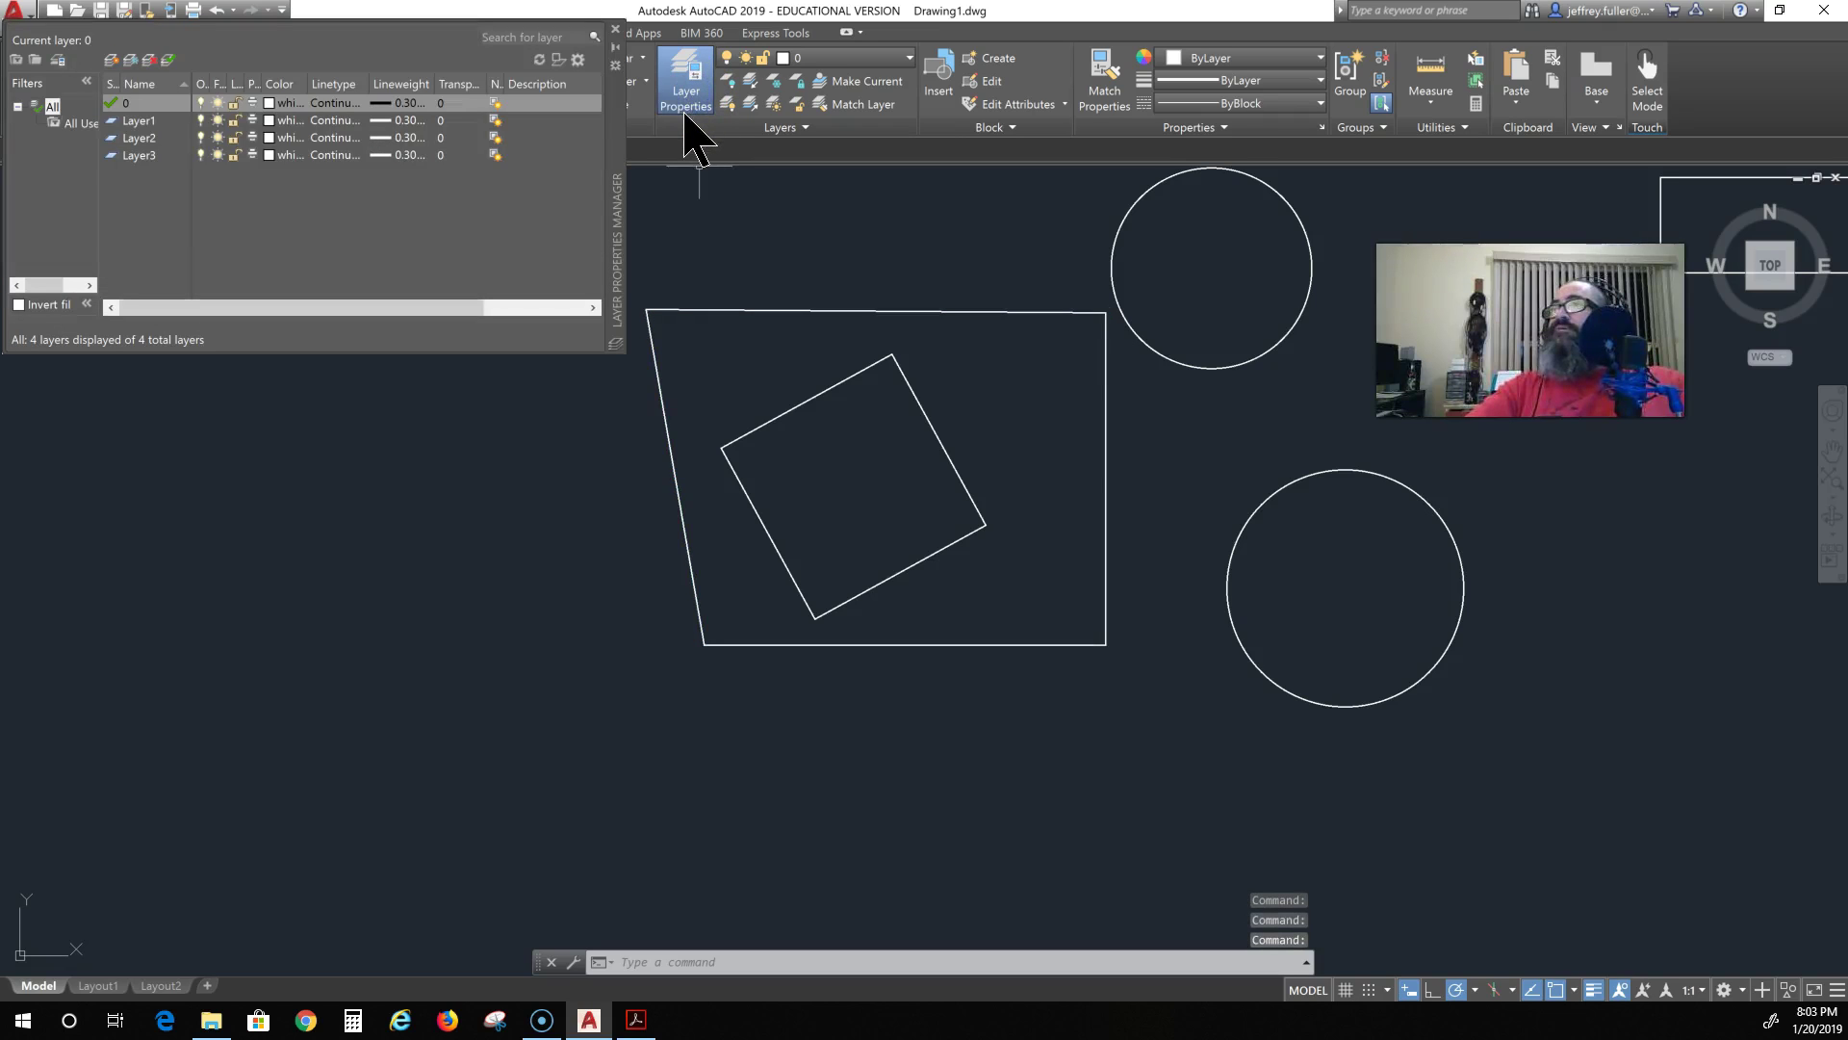
left_click(653, 183)
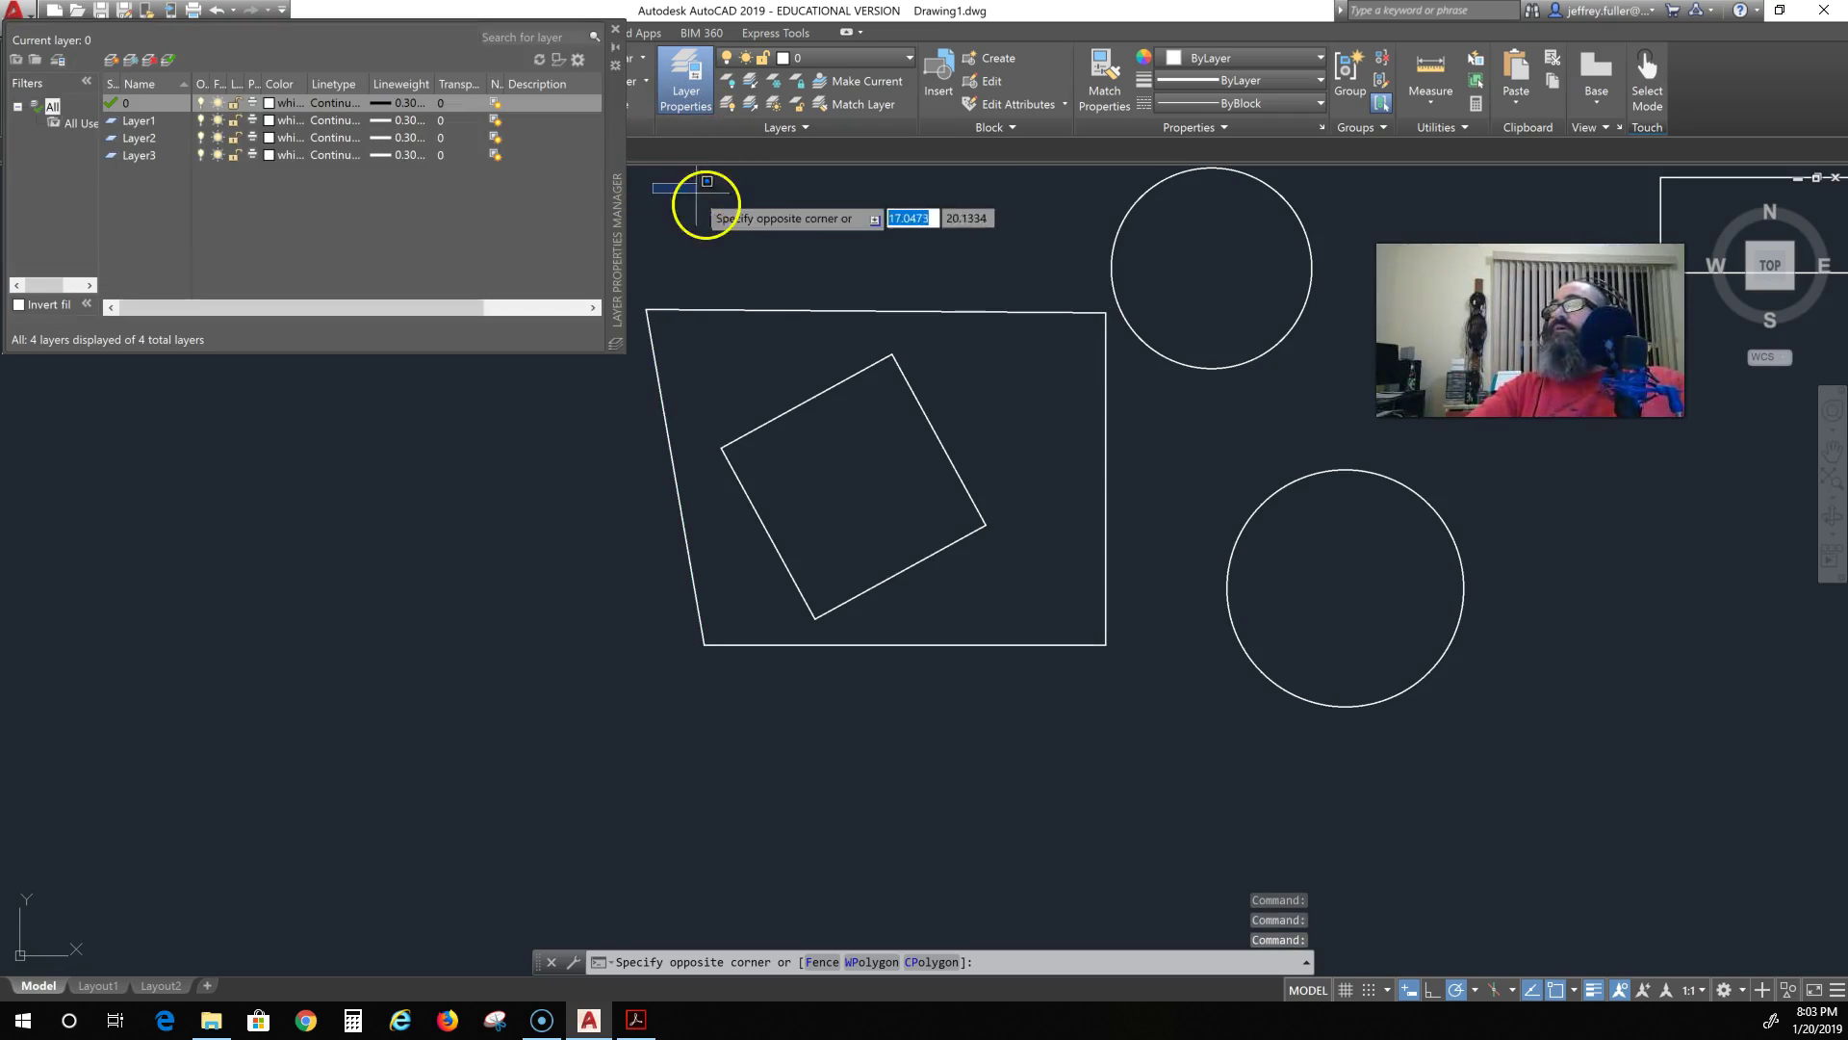
key("Escape")
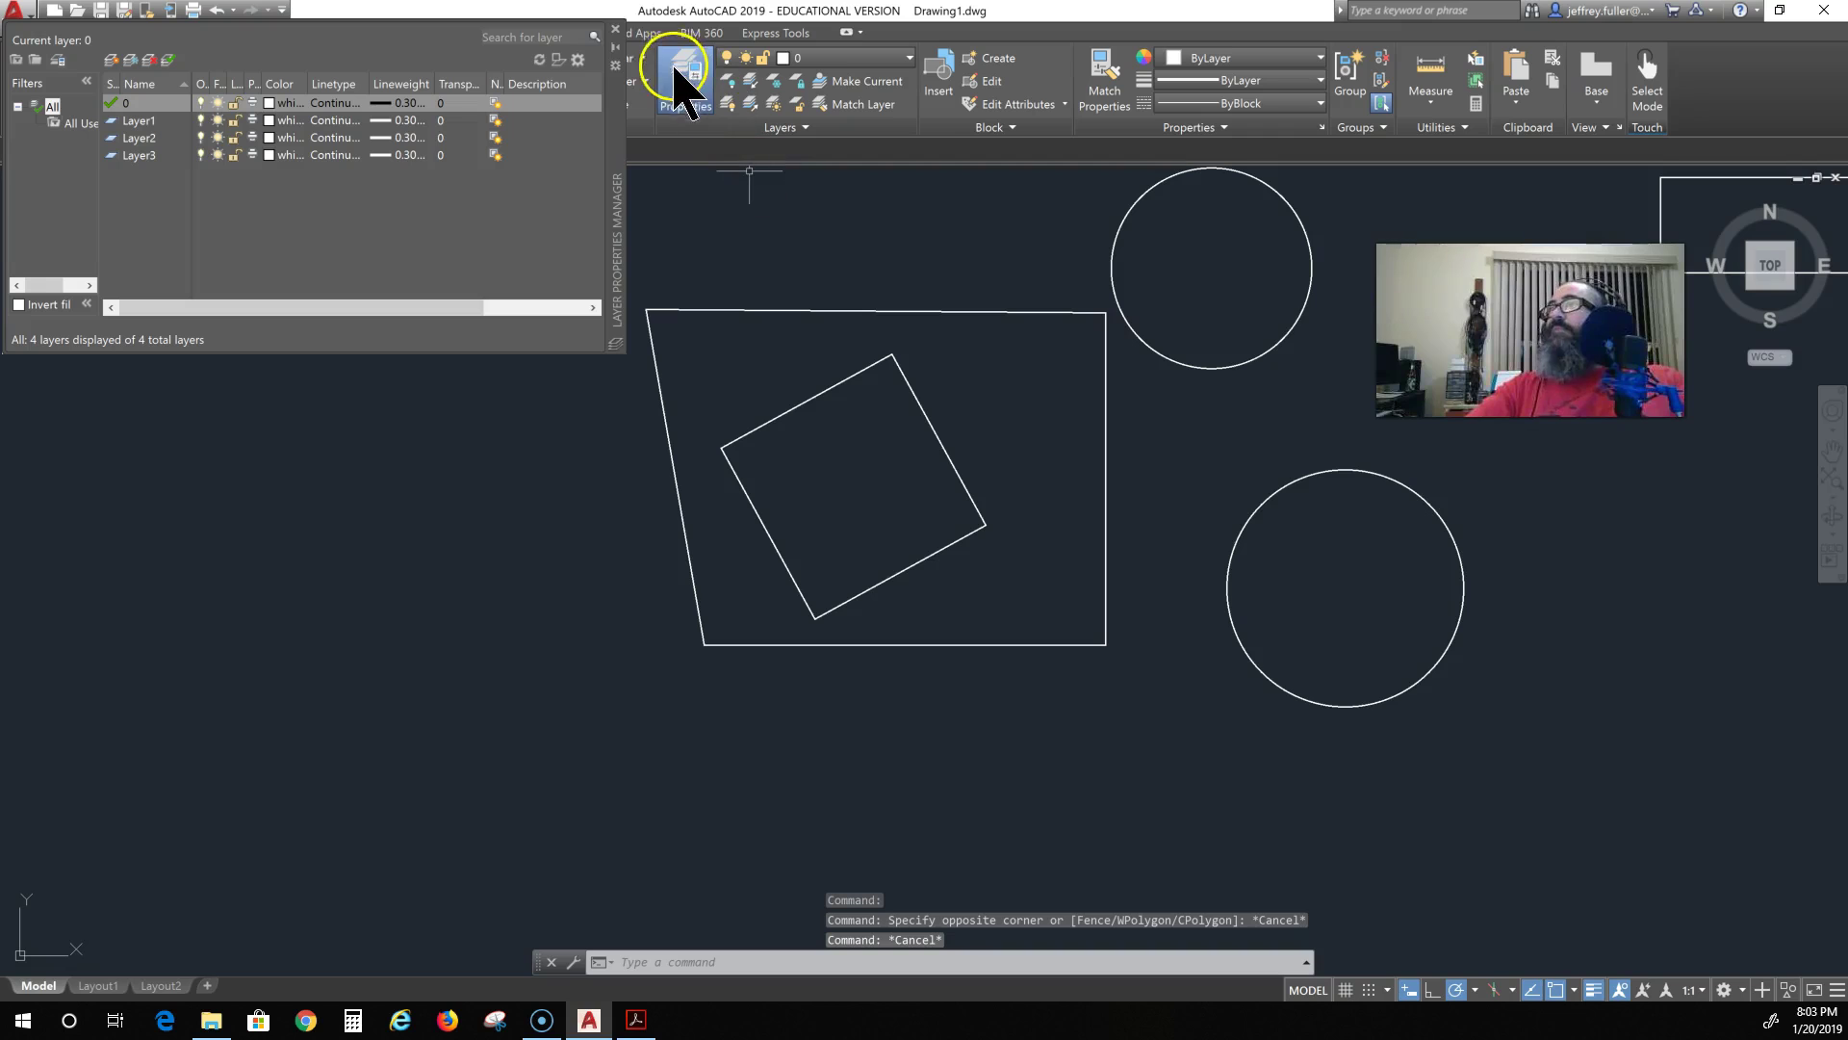
left_click(622, 36)
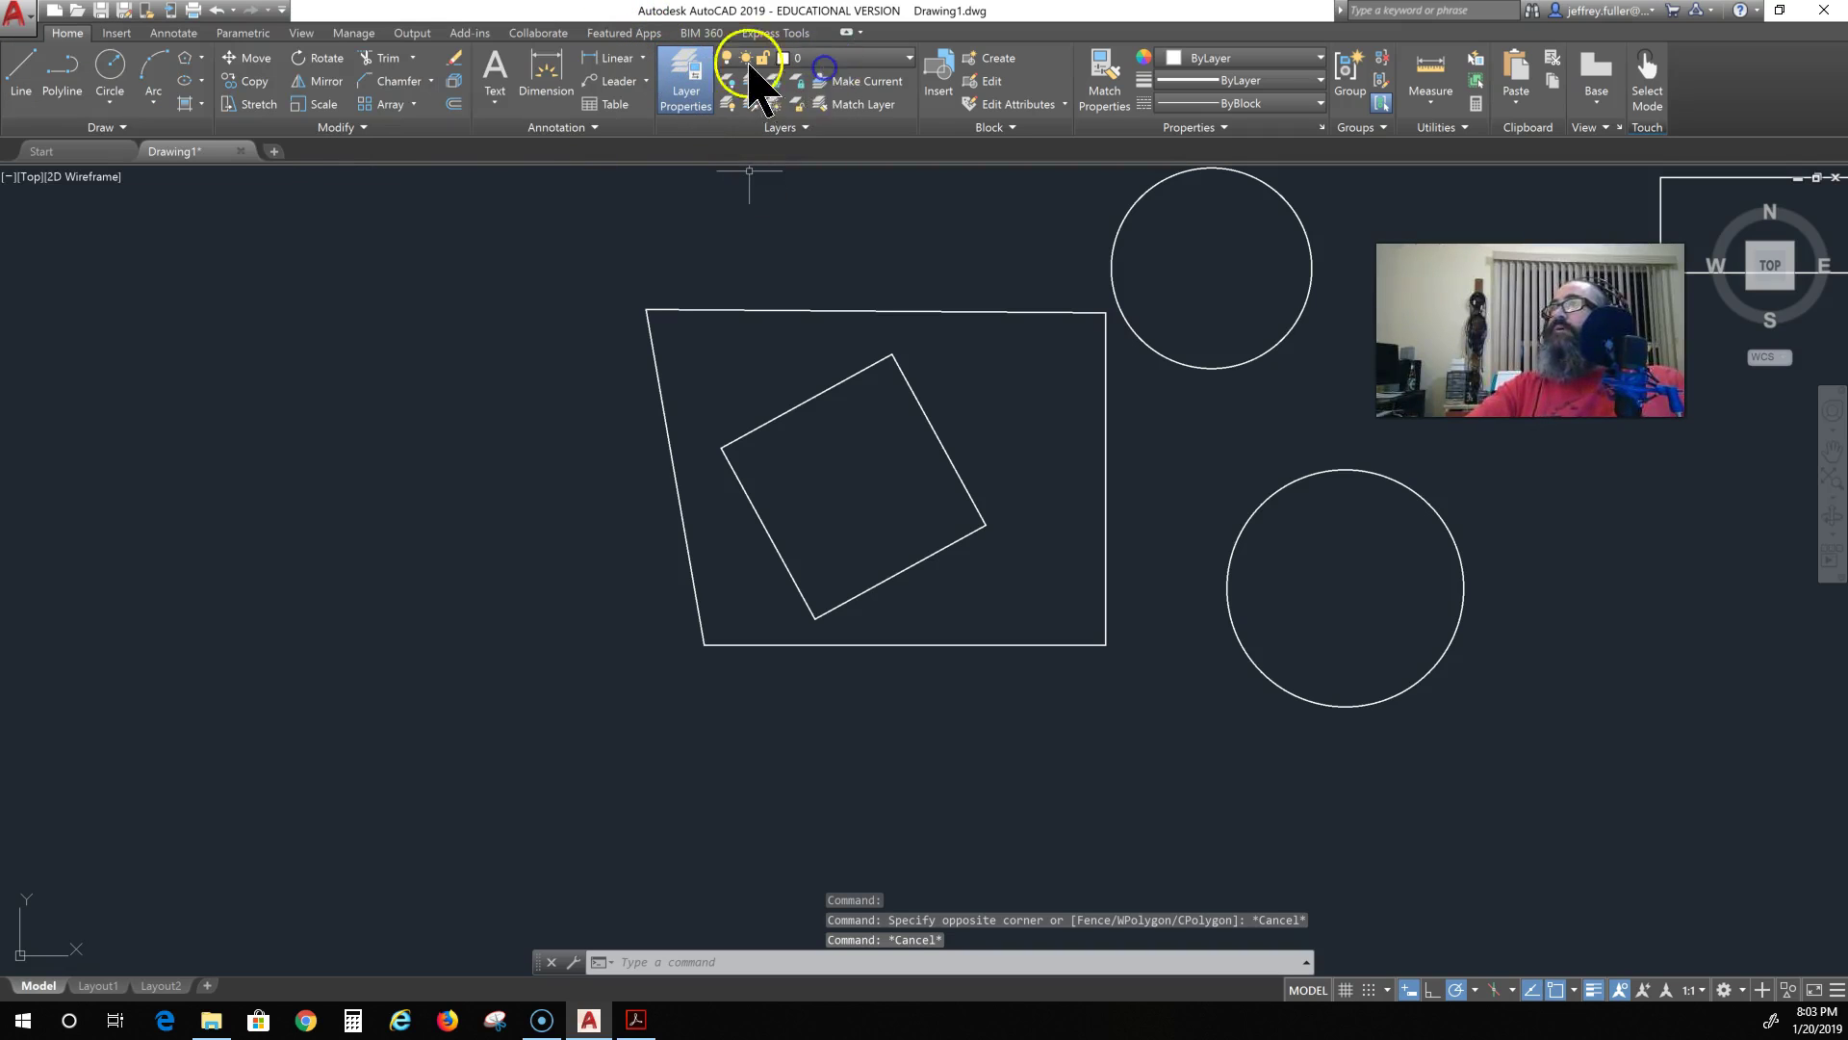
left_click(886, 60)
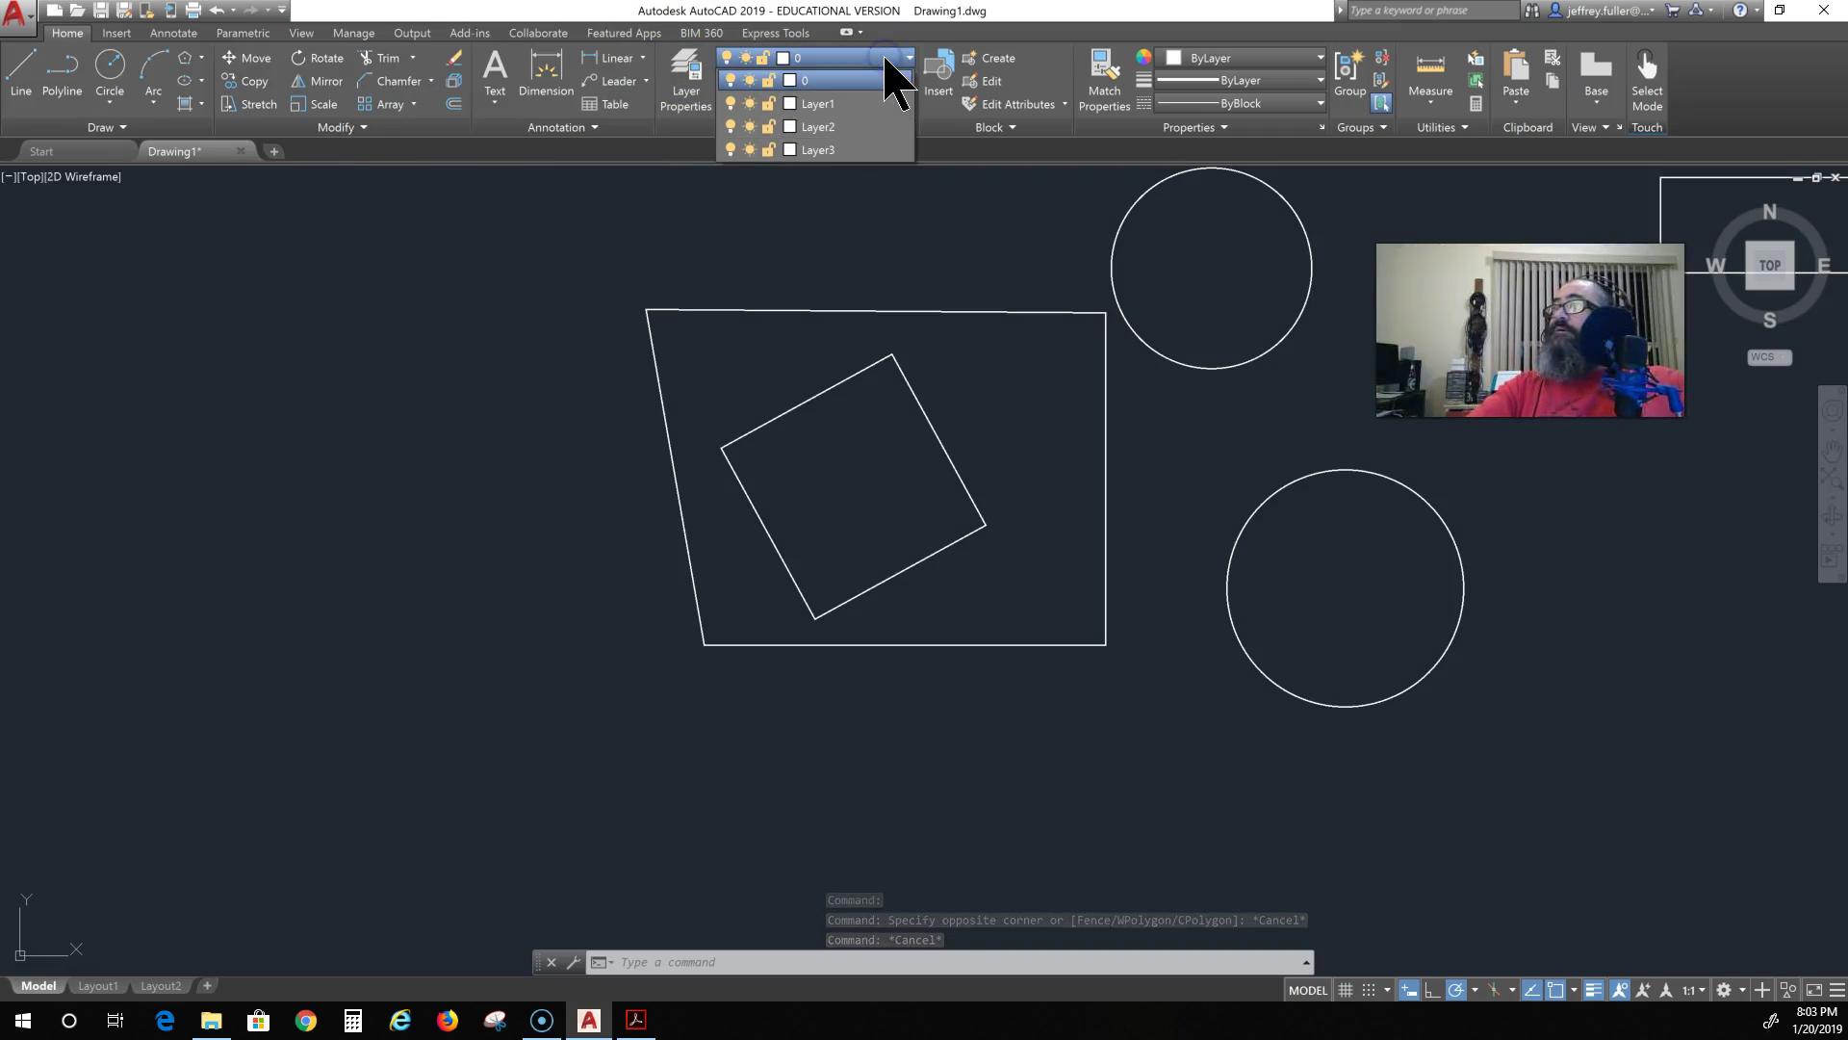
Step: Move the quadrilateral polyline to Layer2 with the ribbon's layer list and deselect it
left_click(800, 308)
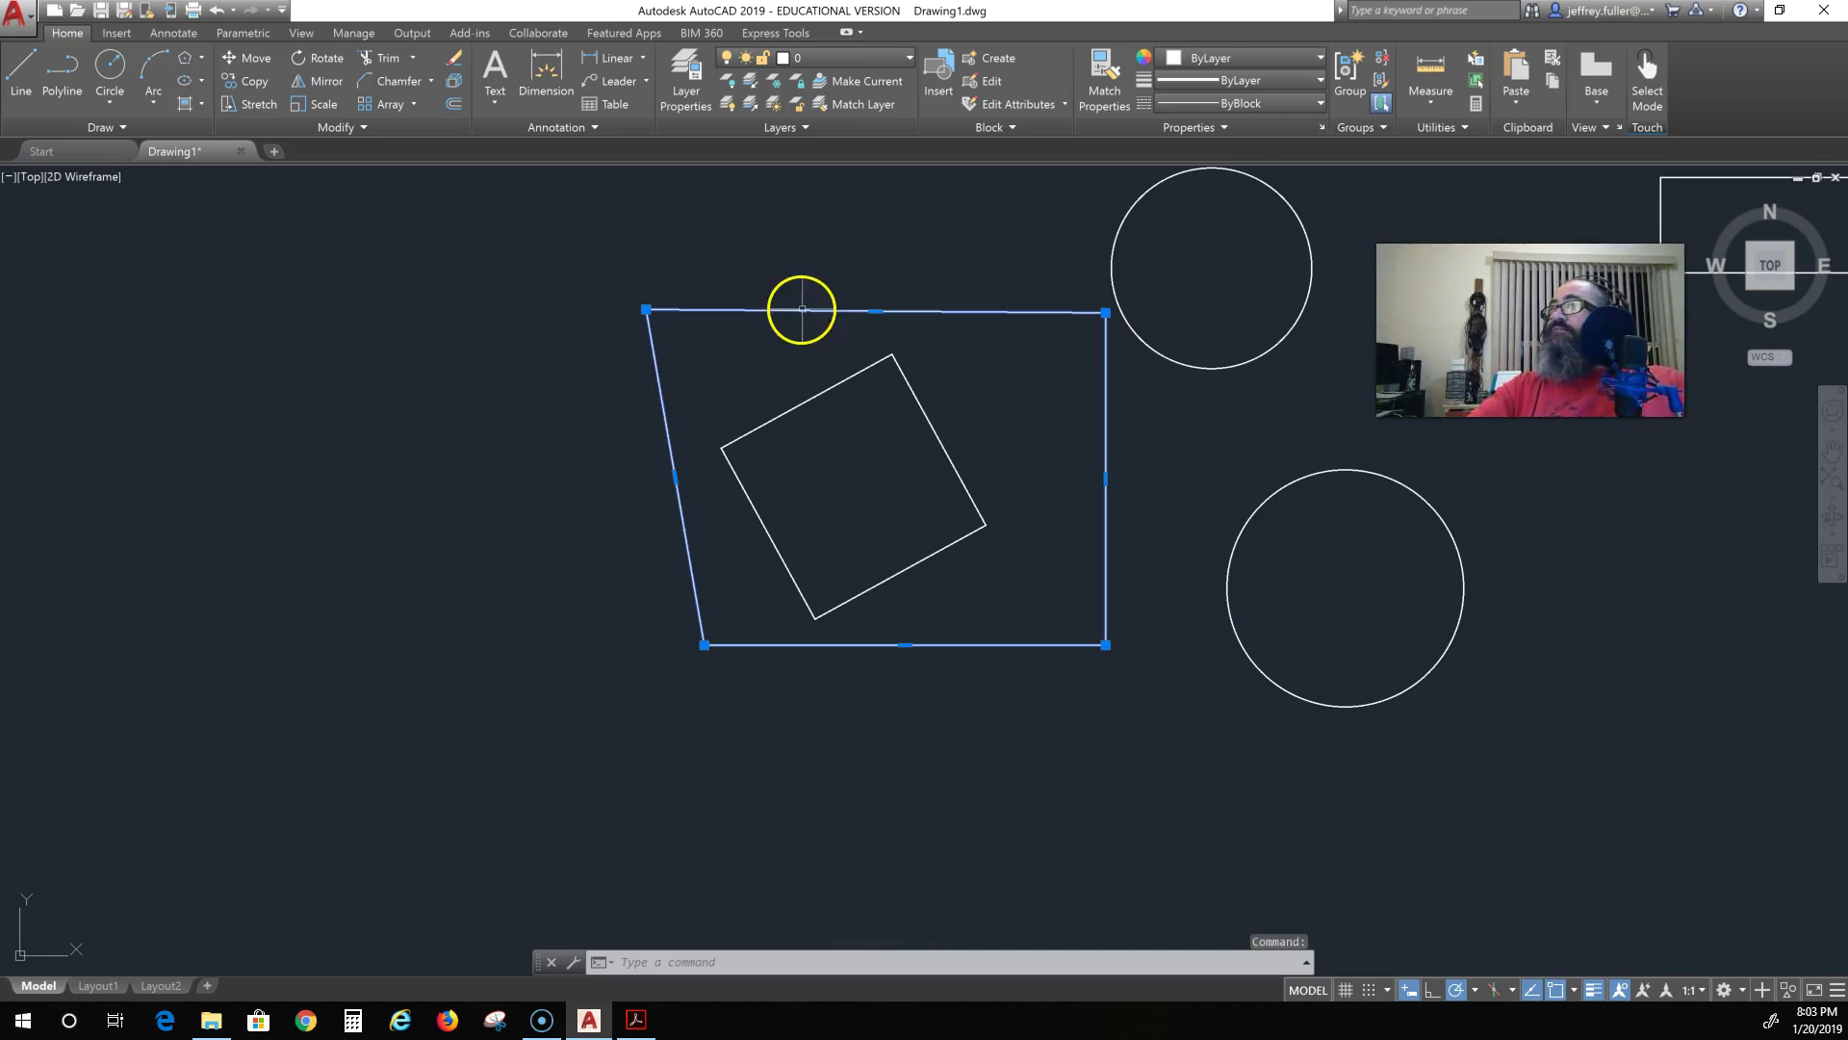
left_click(904, 58)
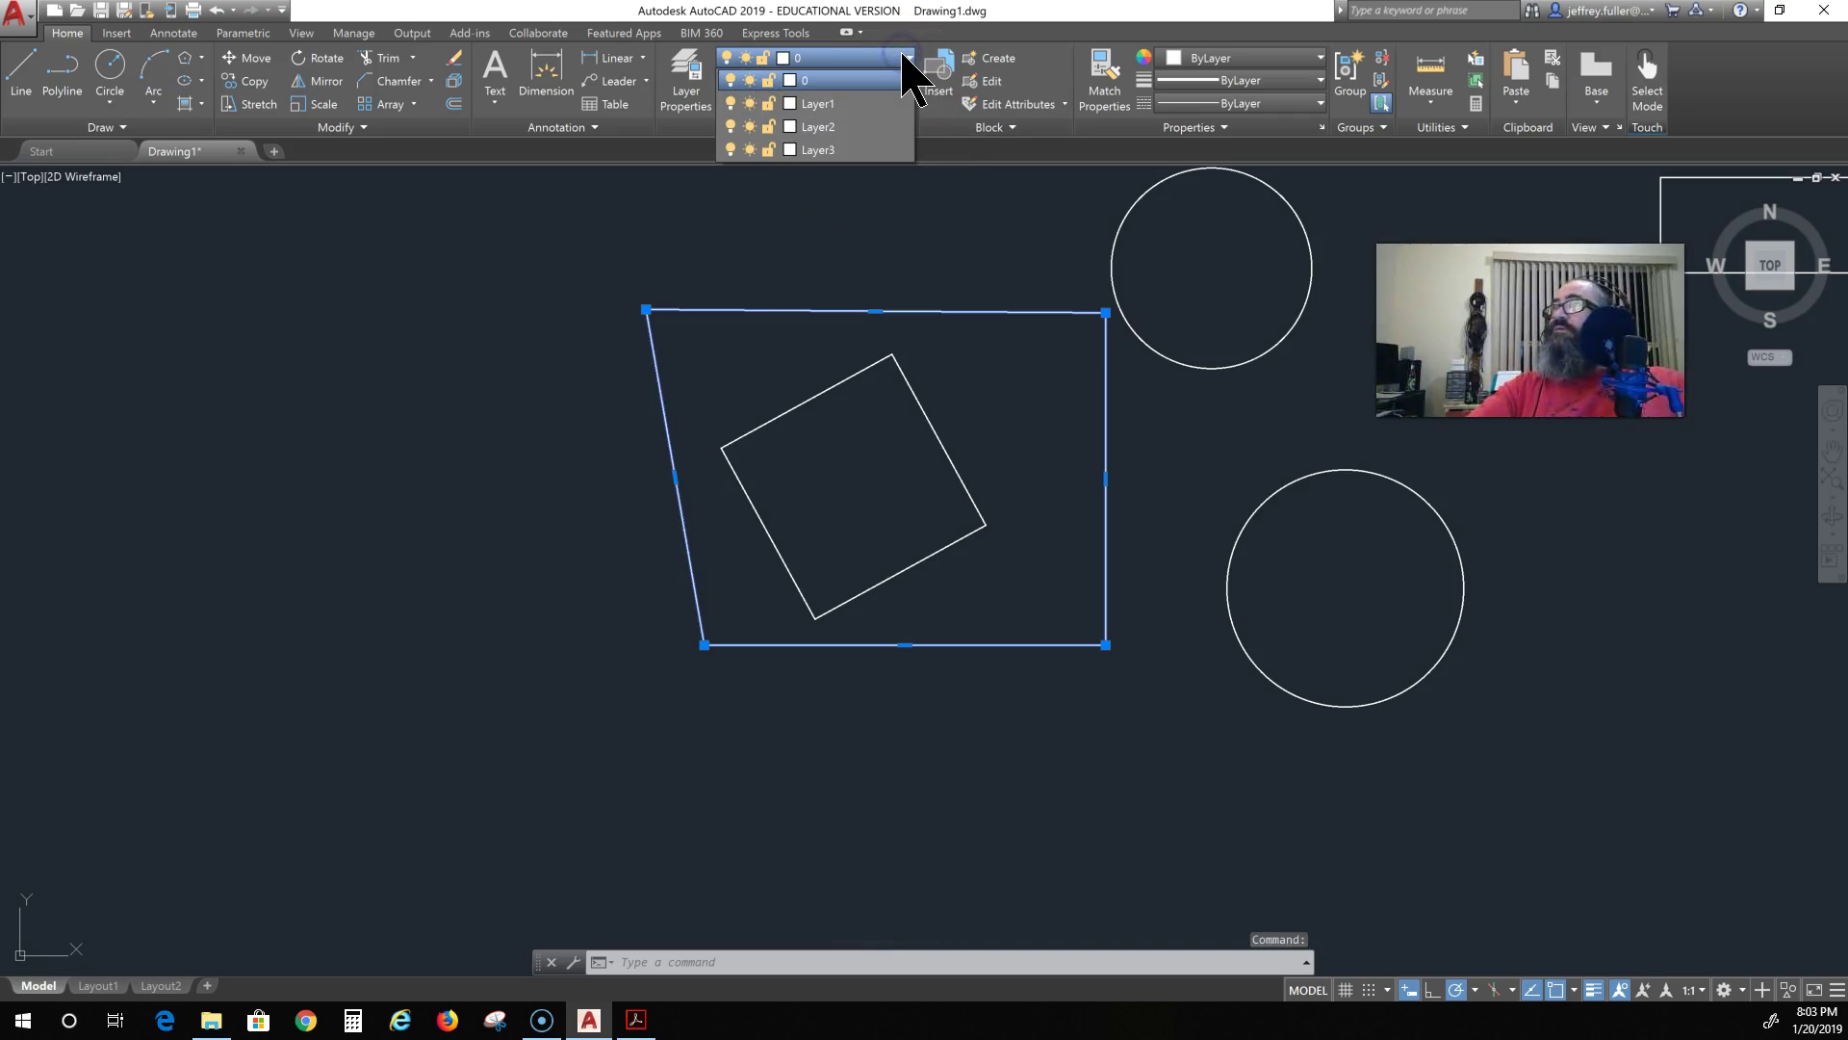
left_click(826, 127)
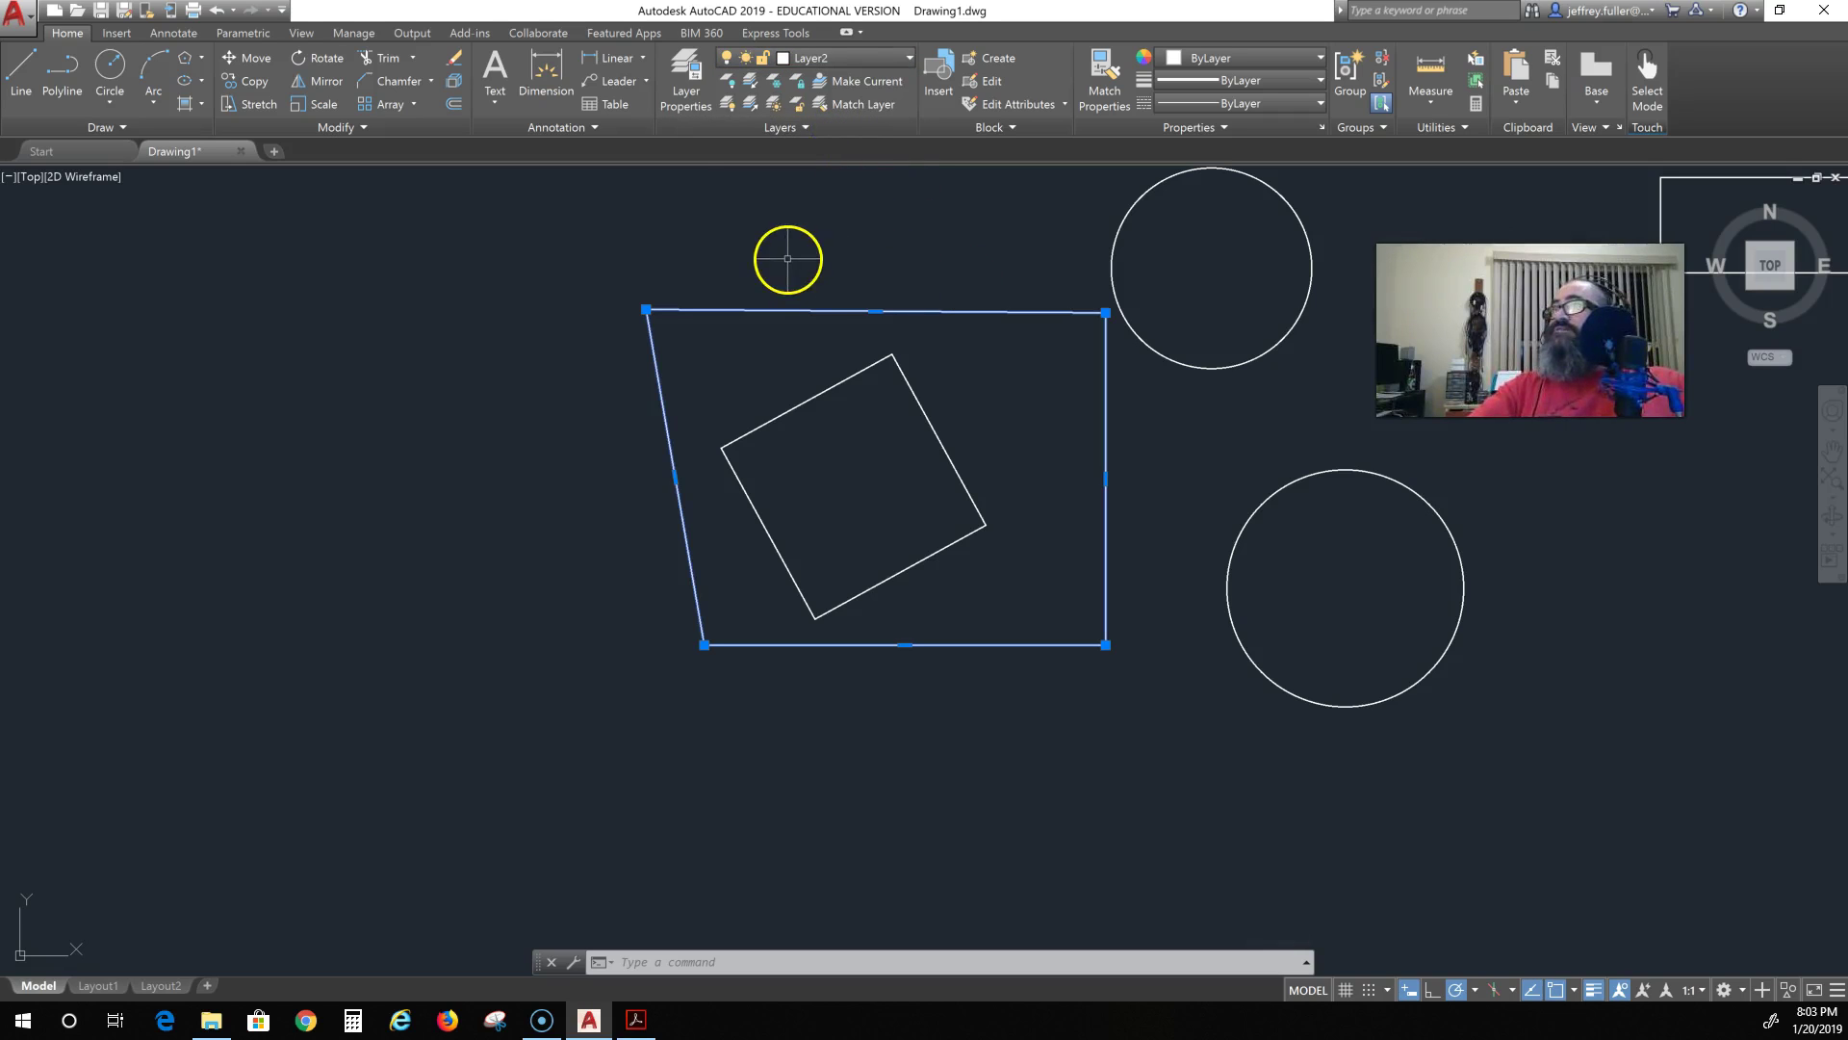
key("Escape")
key("Escape")
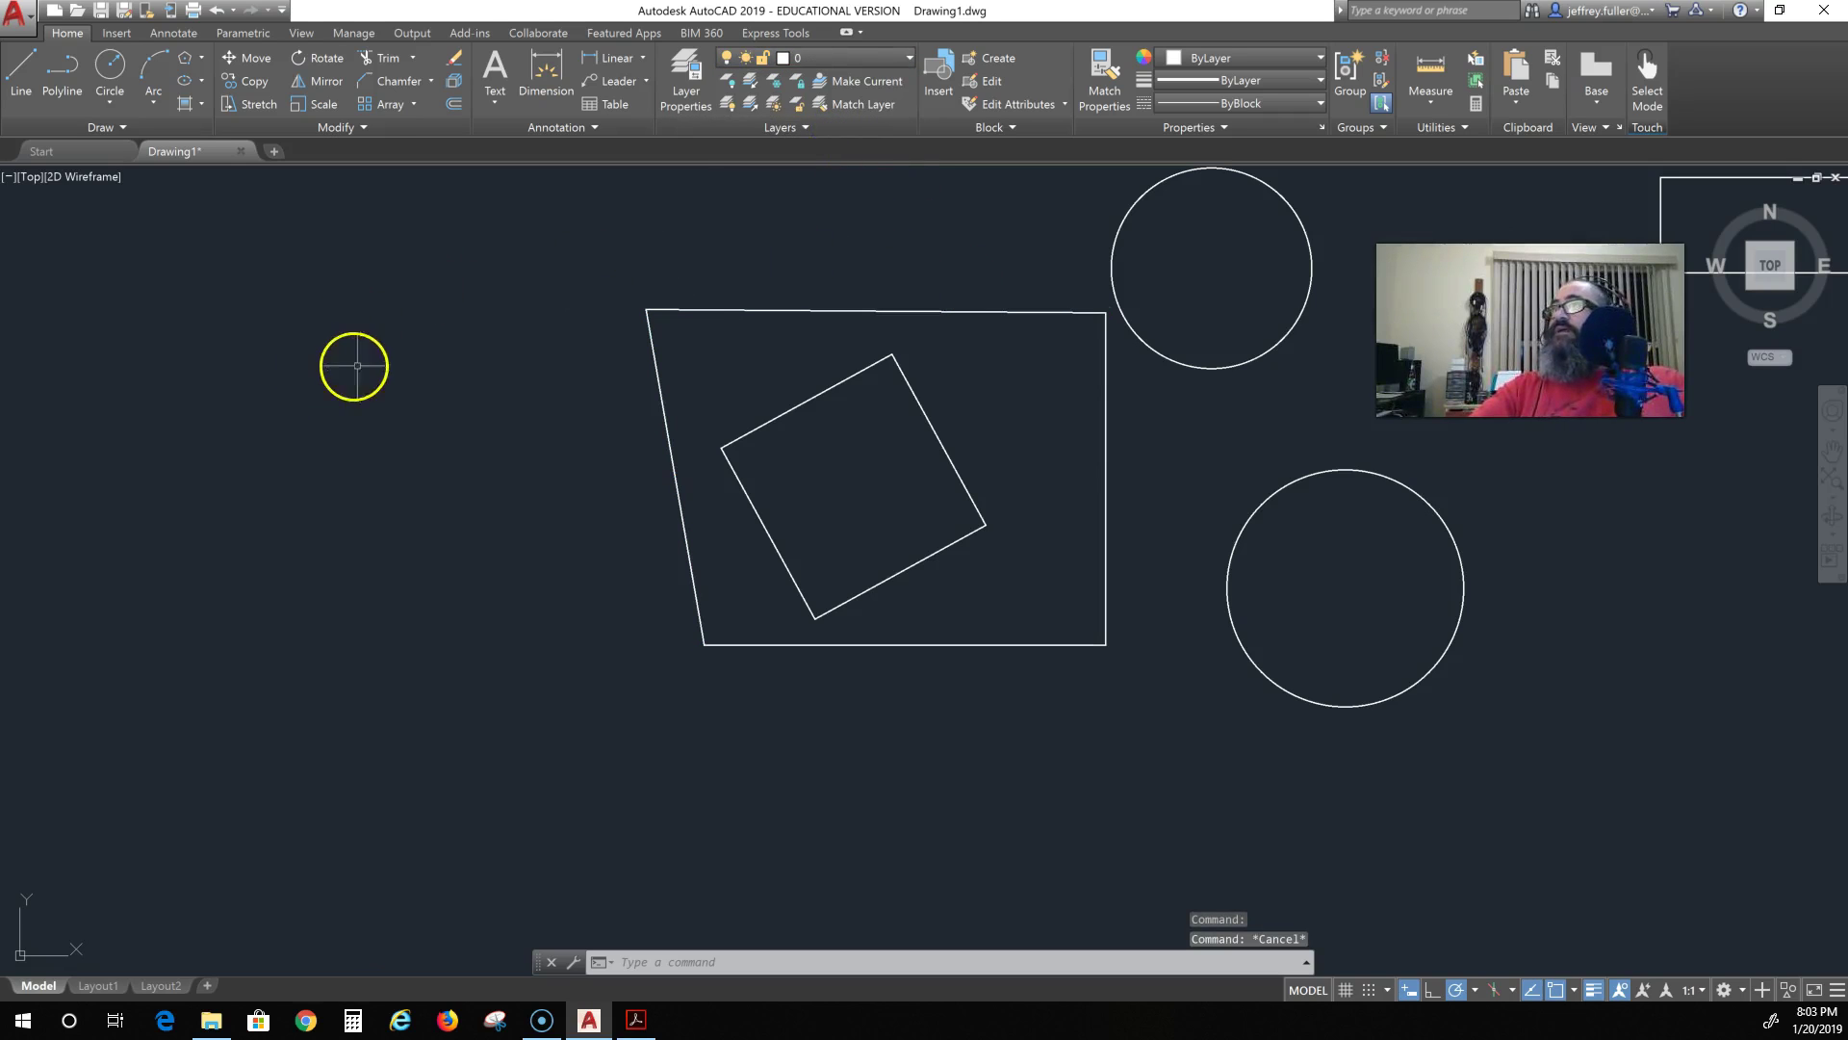
Step: Reselect the quadrilateral polyline to check its layer, and consult the layer visibility objective in the Adobe Acrobat PDF before returning to AutoCAD
left_click(751, 312)
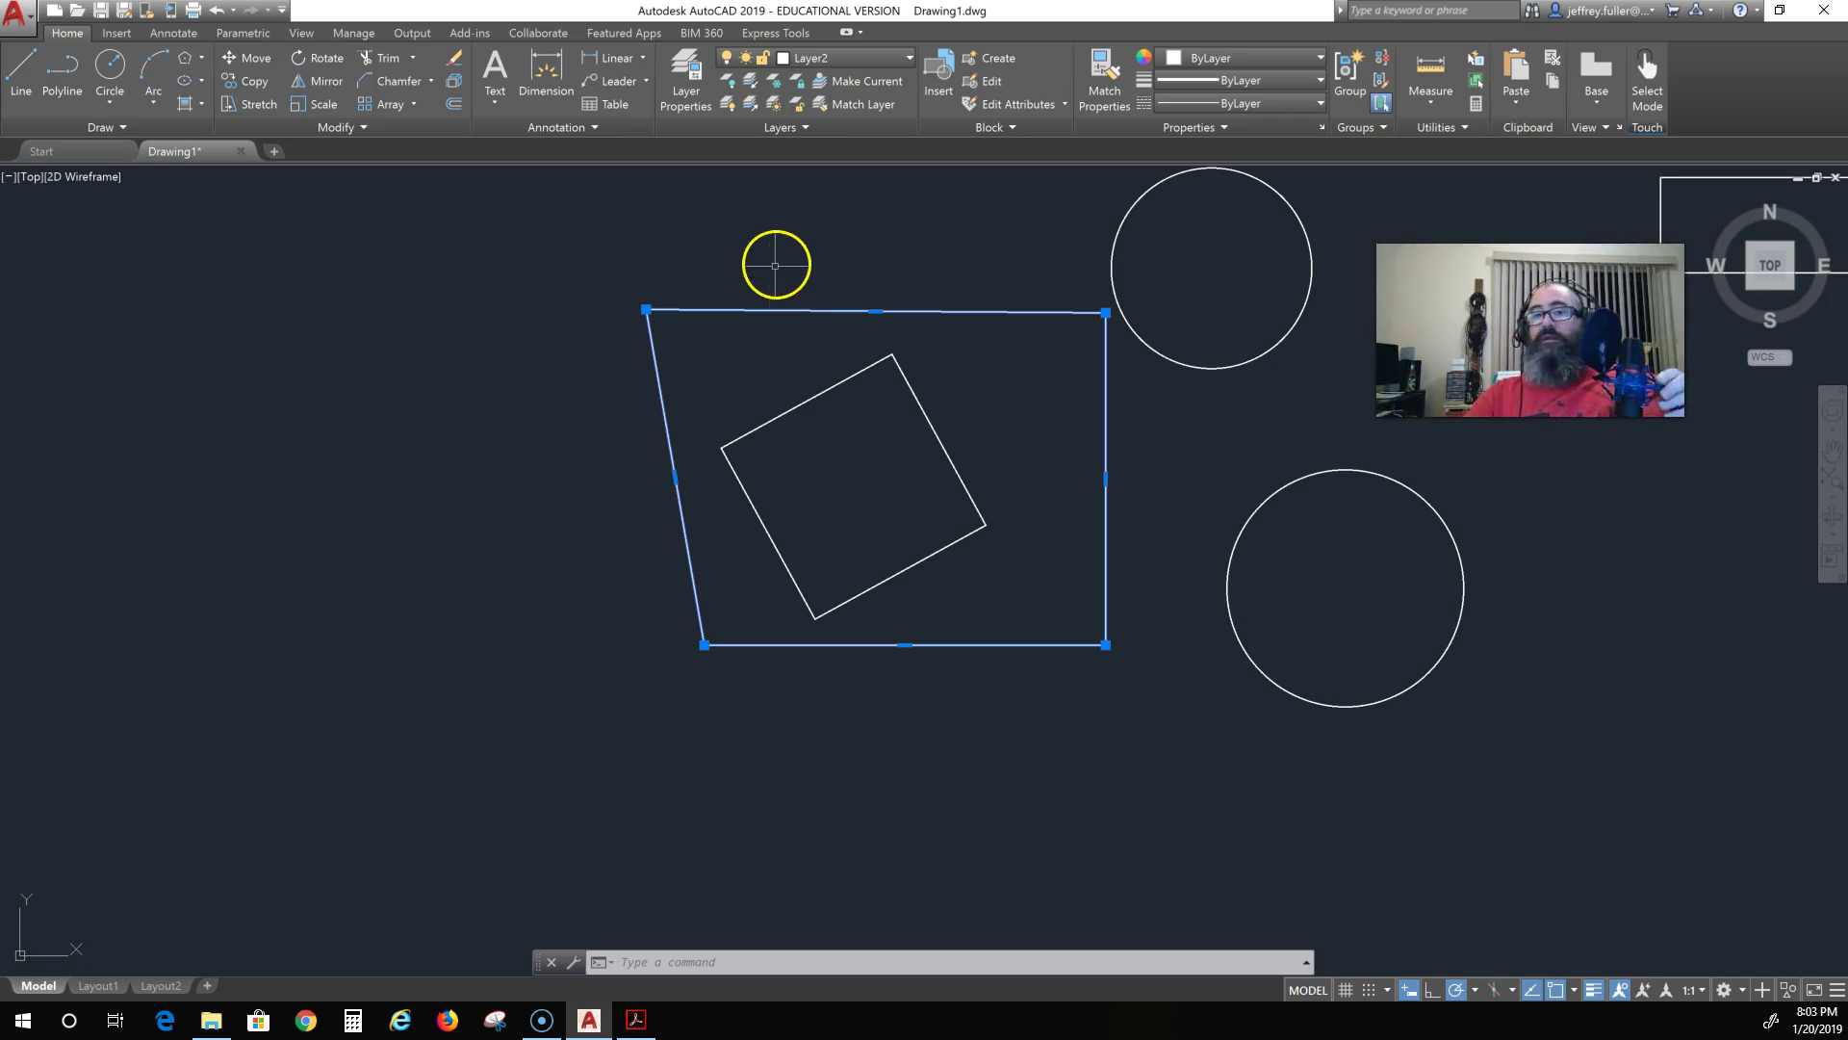
left_click(639, 1020)
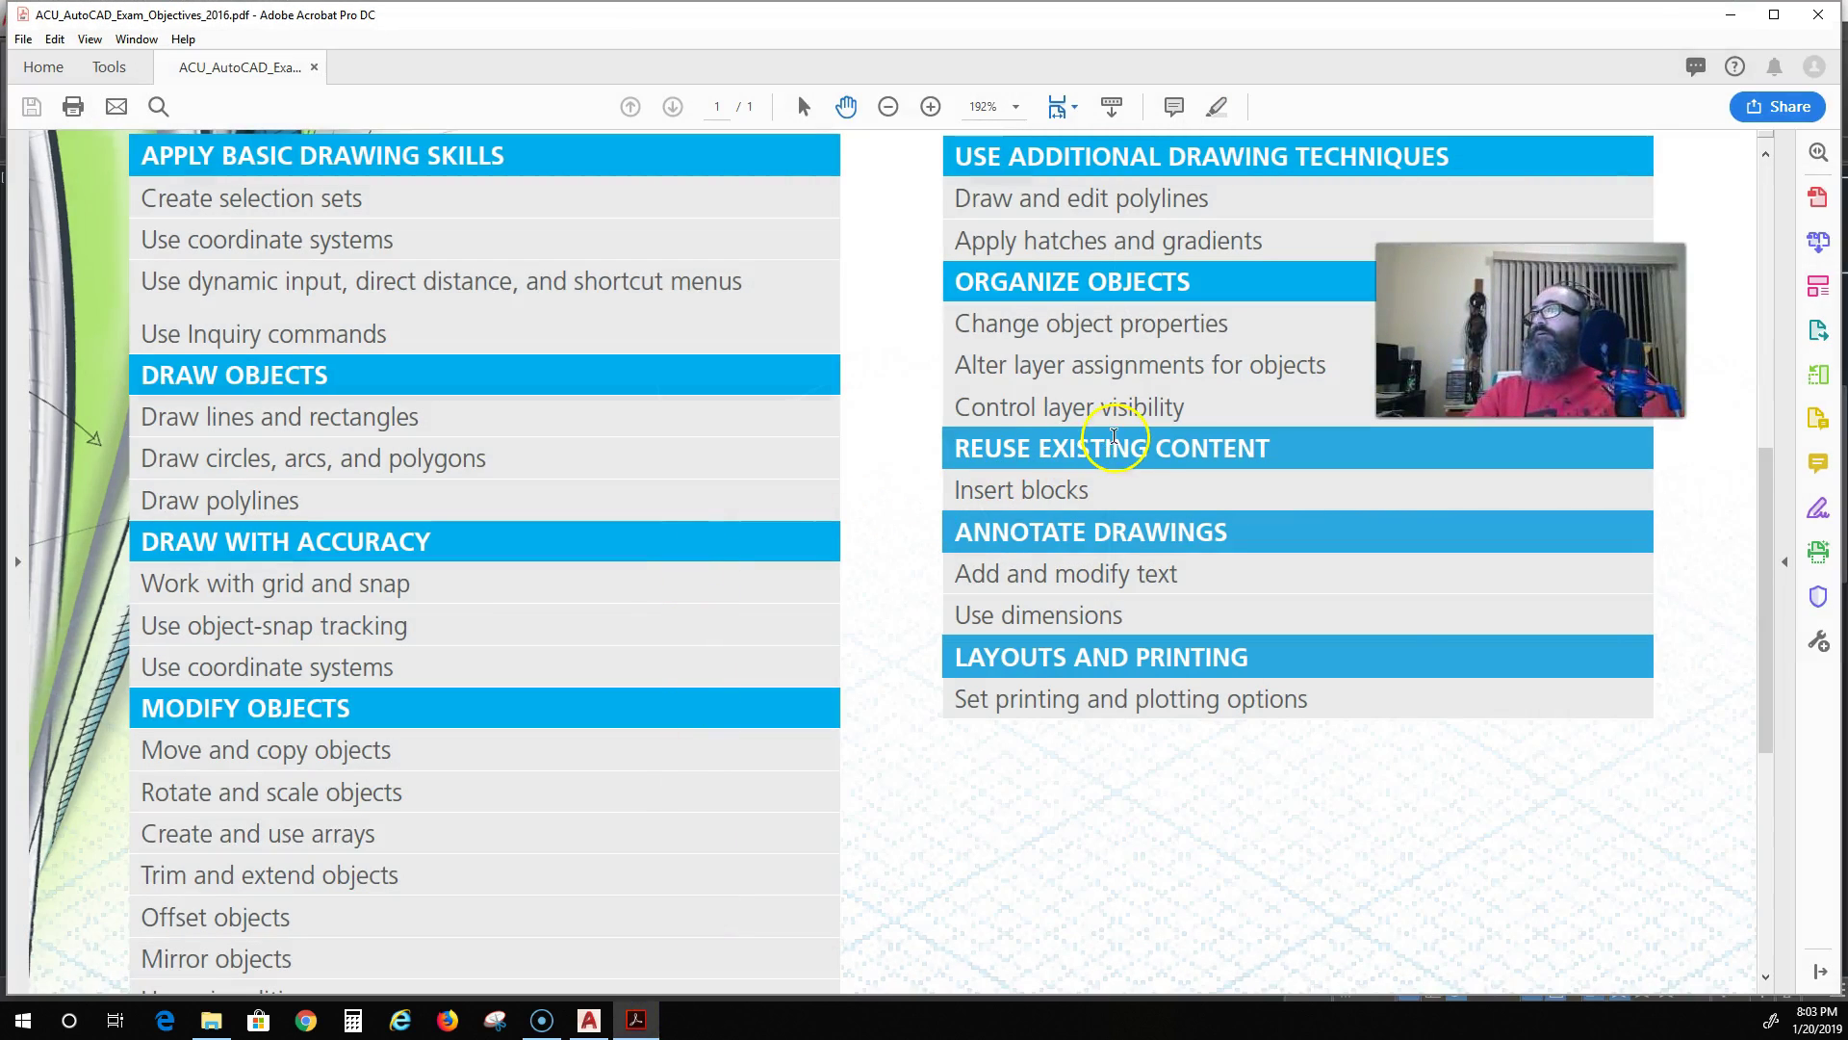
left_click(1730, 15)
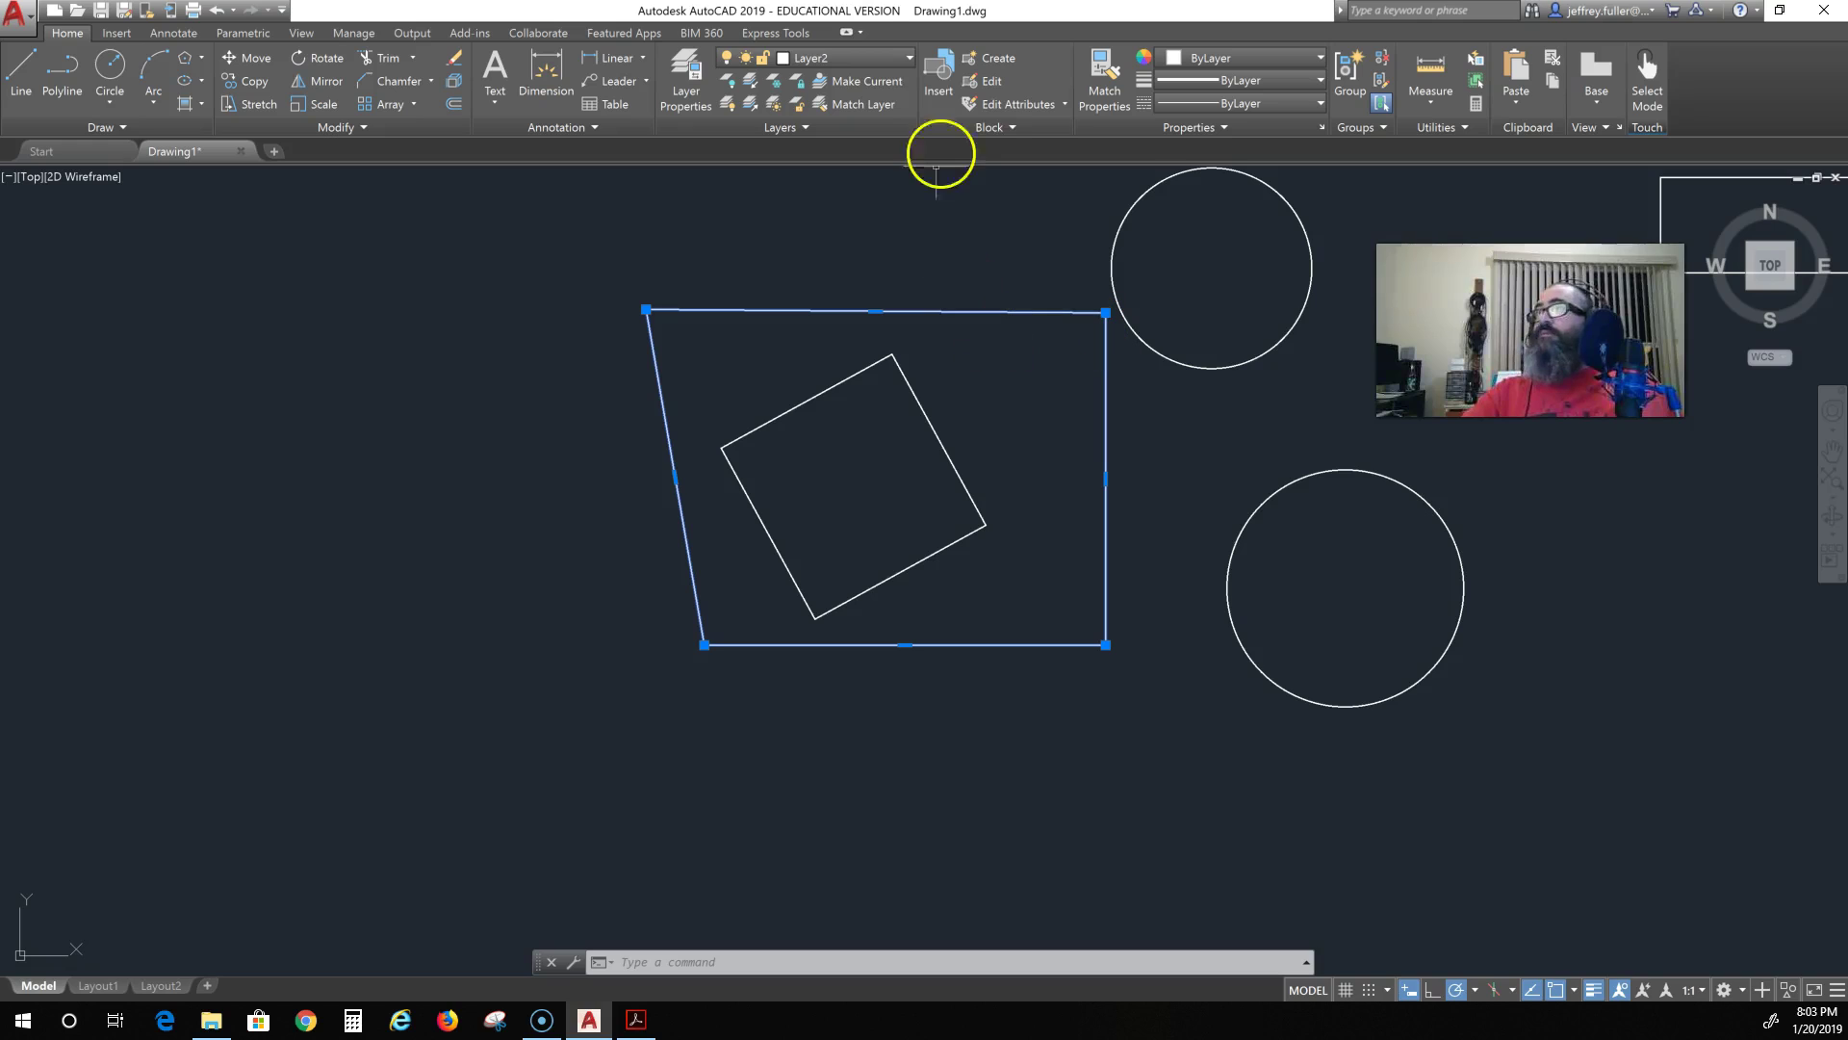
Step: Turn Layer2 off and back on in the ribbon's layer list, and freeze and thaw the same layer
left_click(852, 58)
left_click(765, 144)
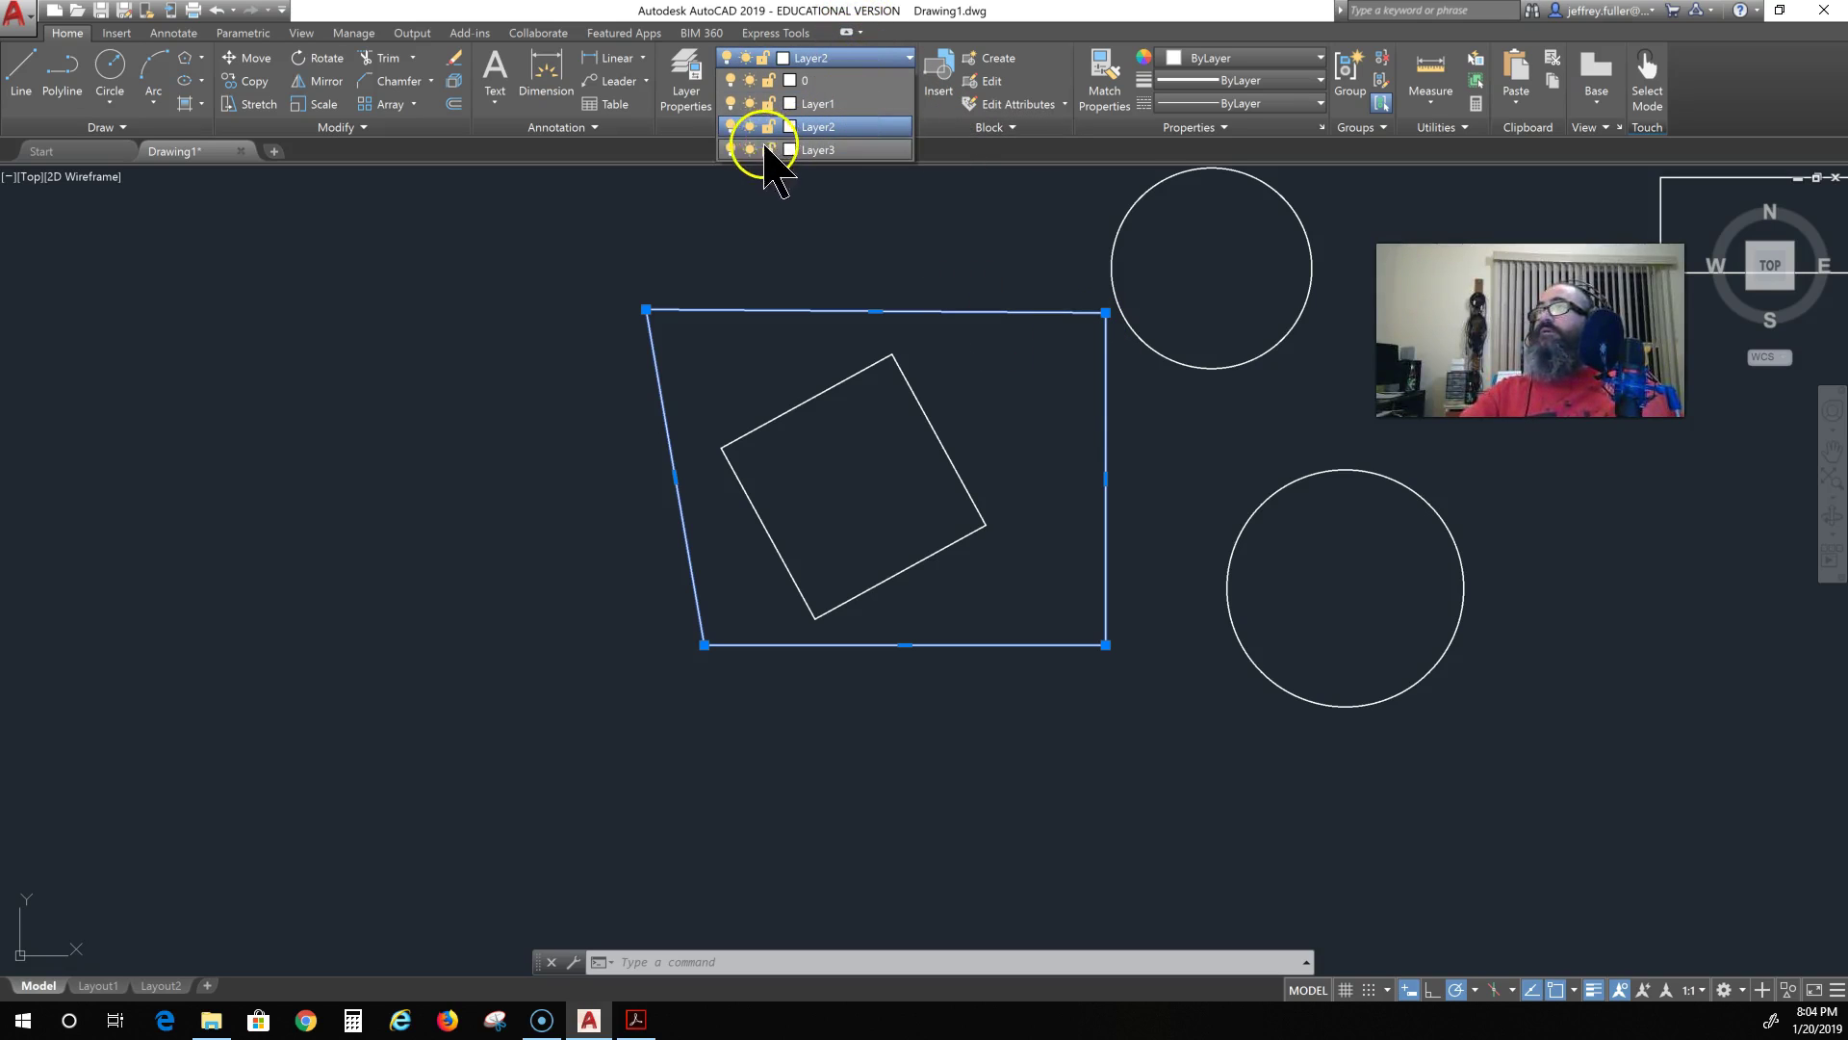
left_click(730, 128)
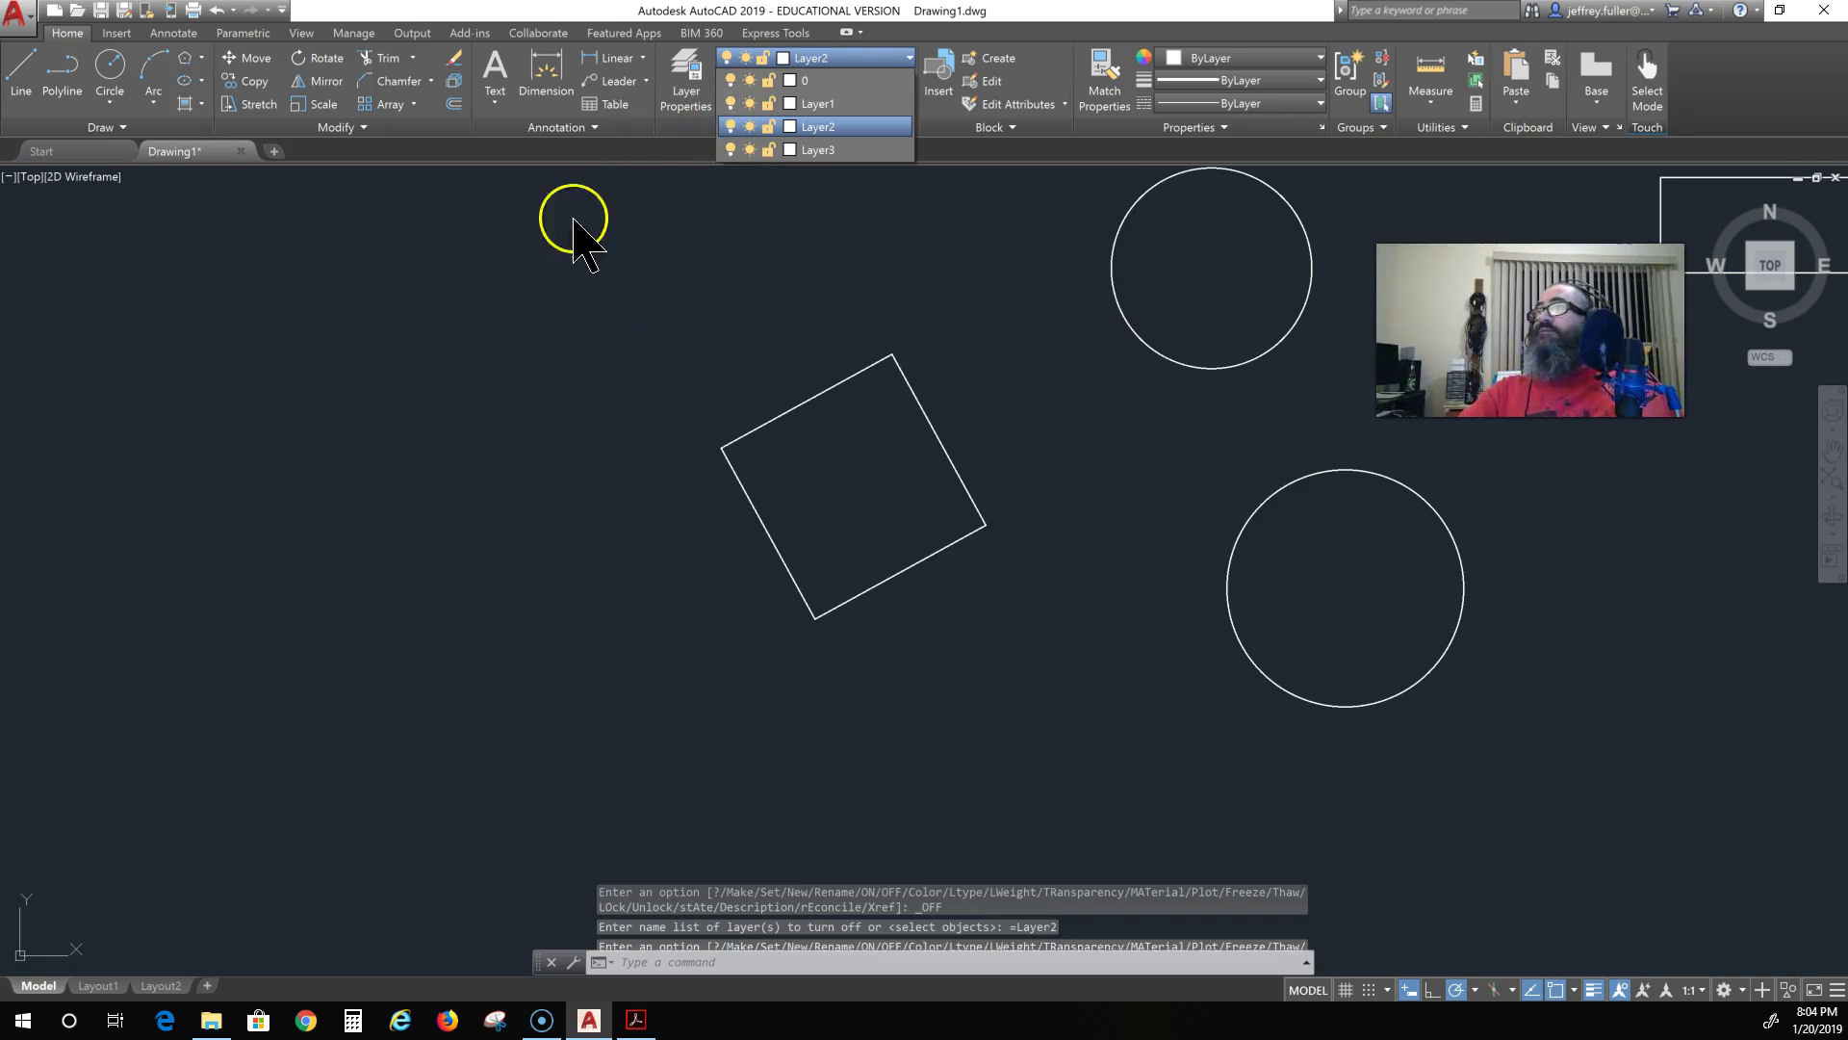
left_click(731, 127)
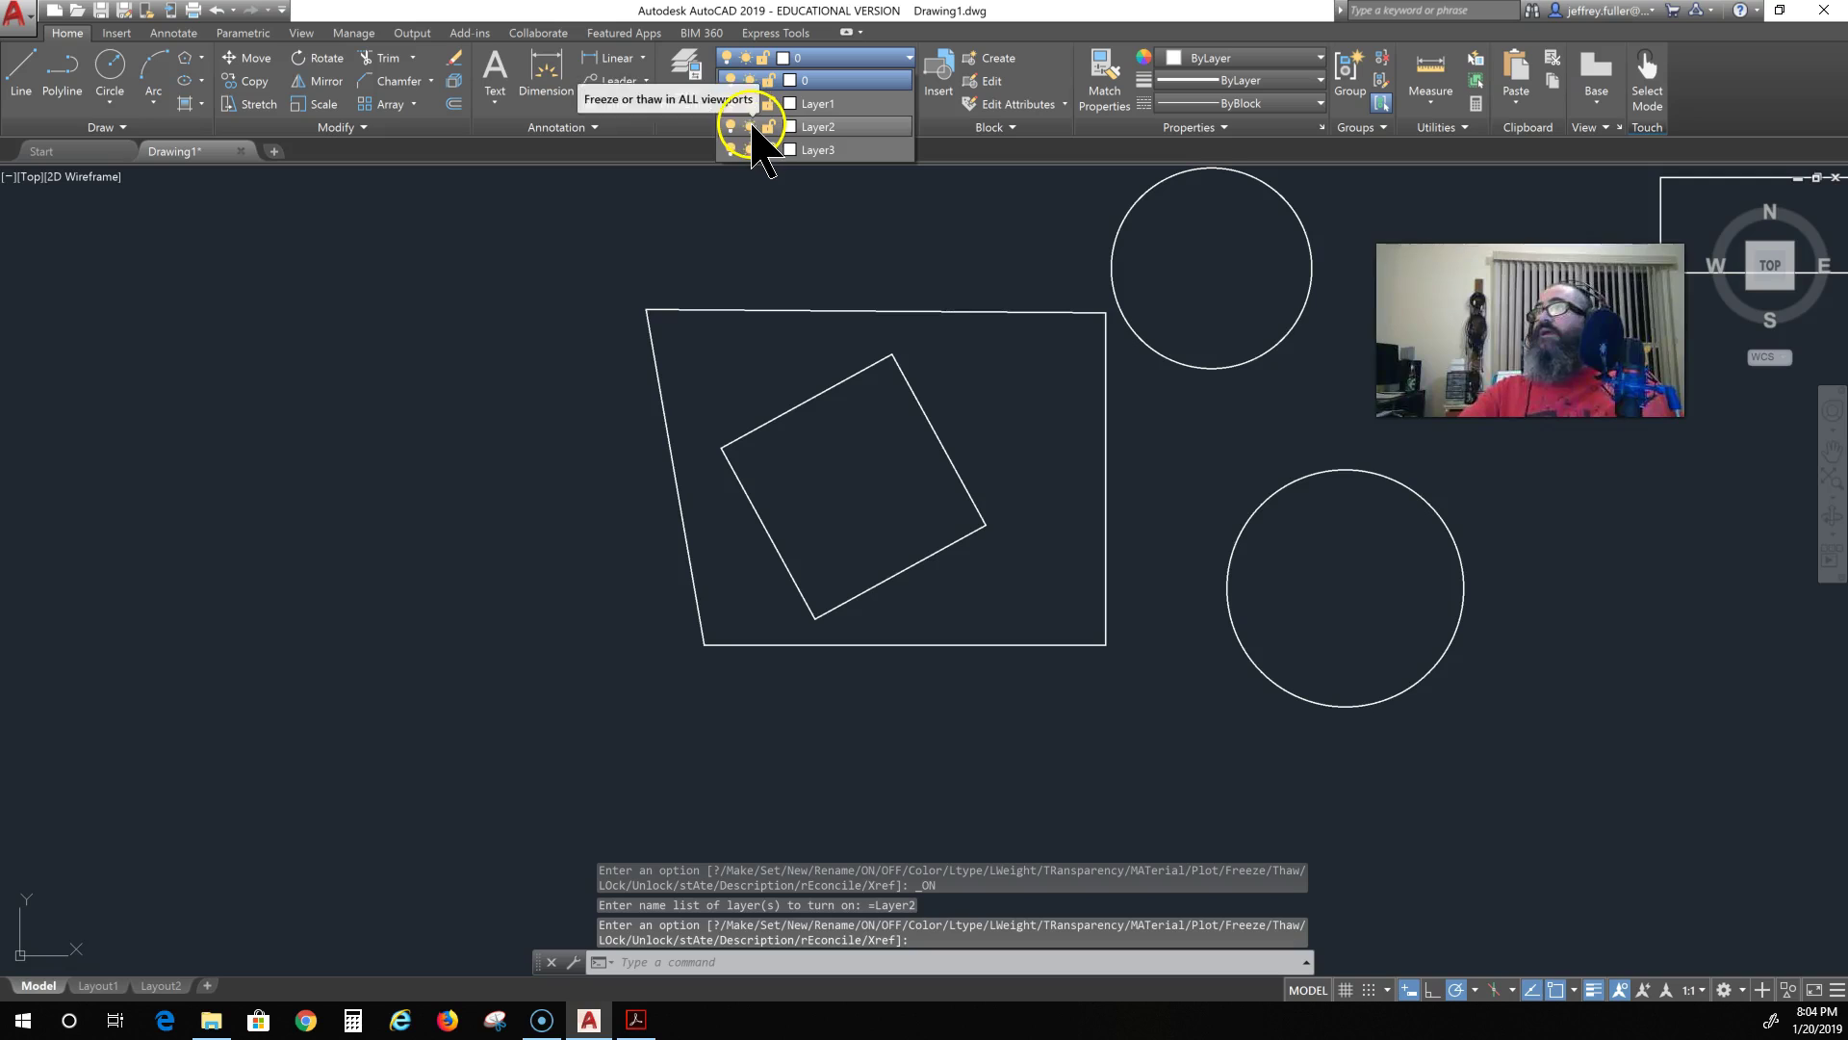
left_click(750, 127)
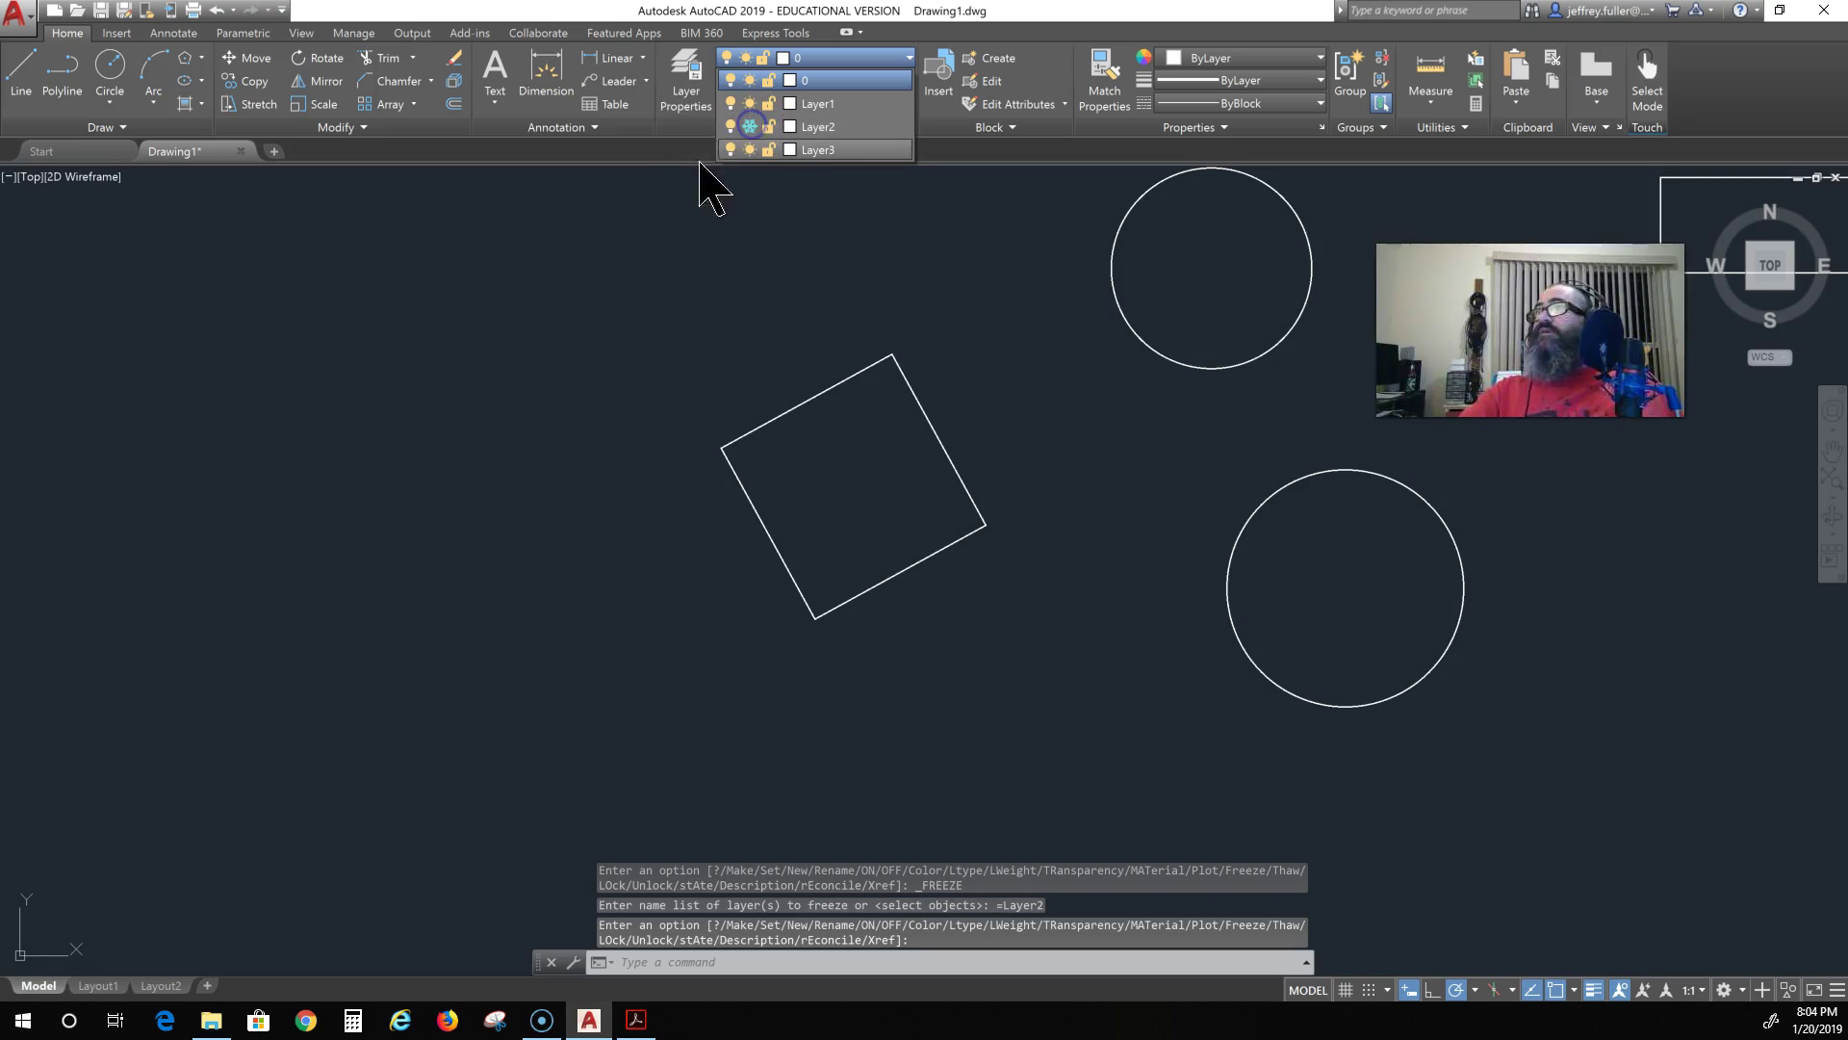
left_click(750, 126)
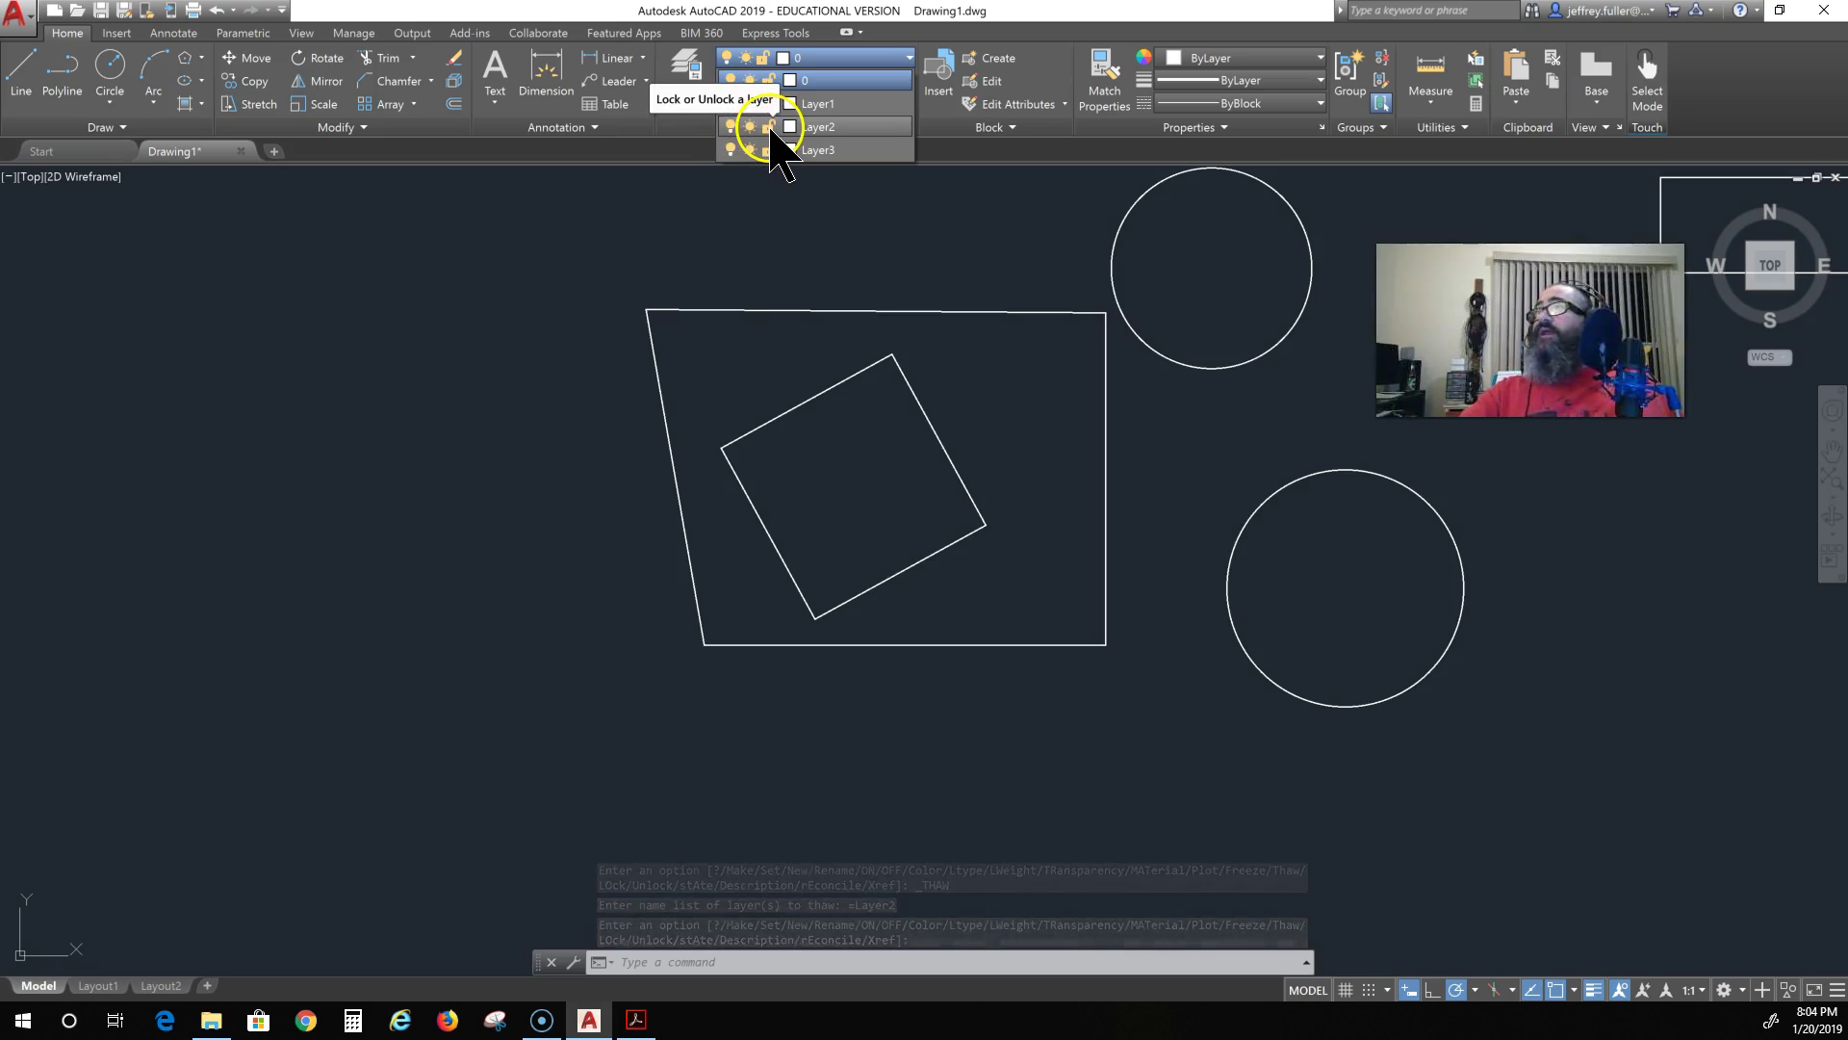
Step: Lock and unlock Layer2 in the layer list, and close the list
left_click(771, 127)
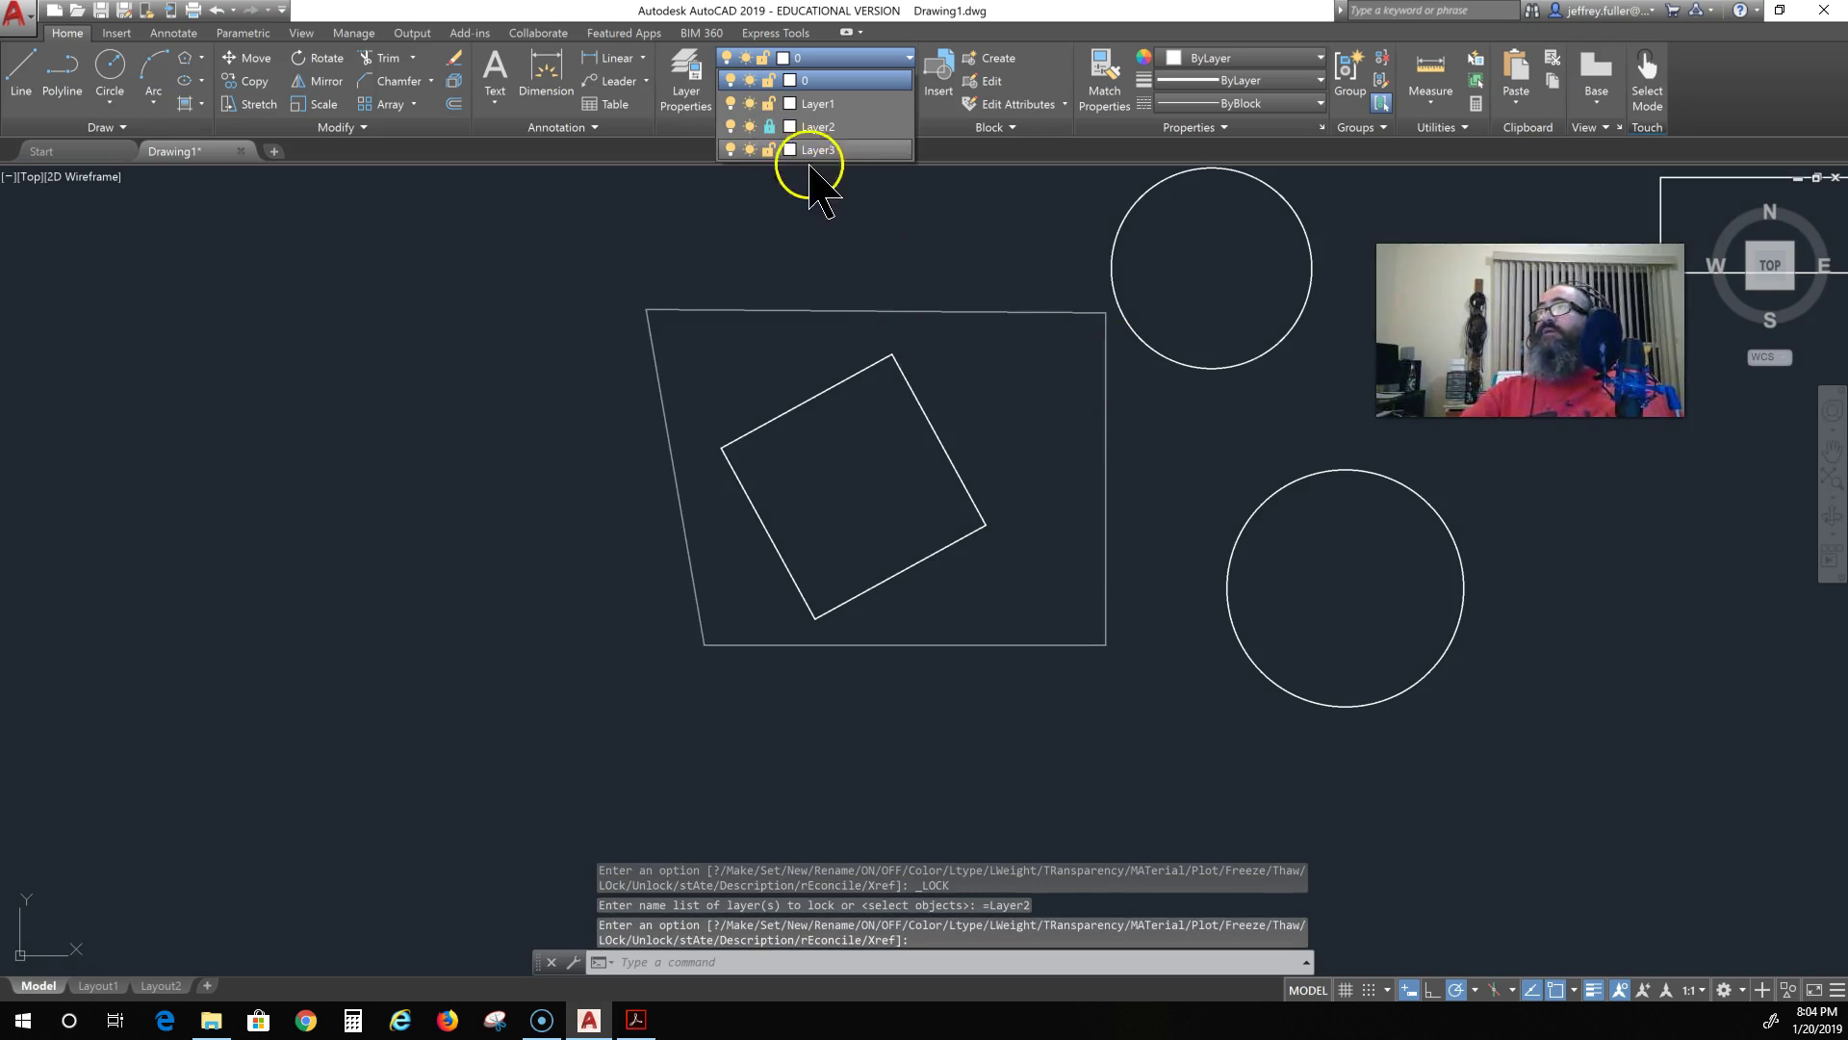
left_click(770, 126)
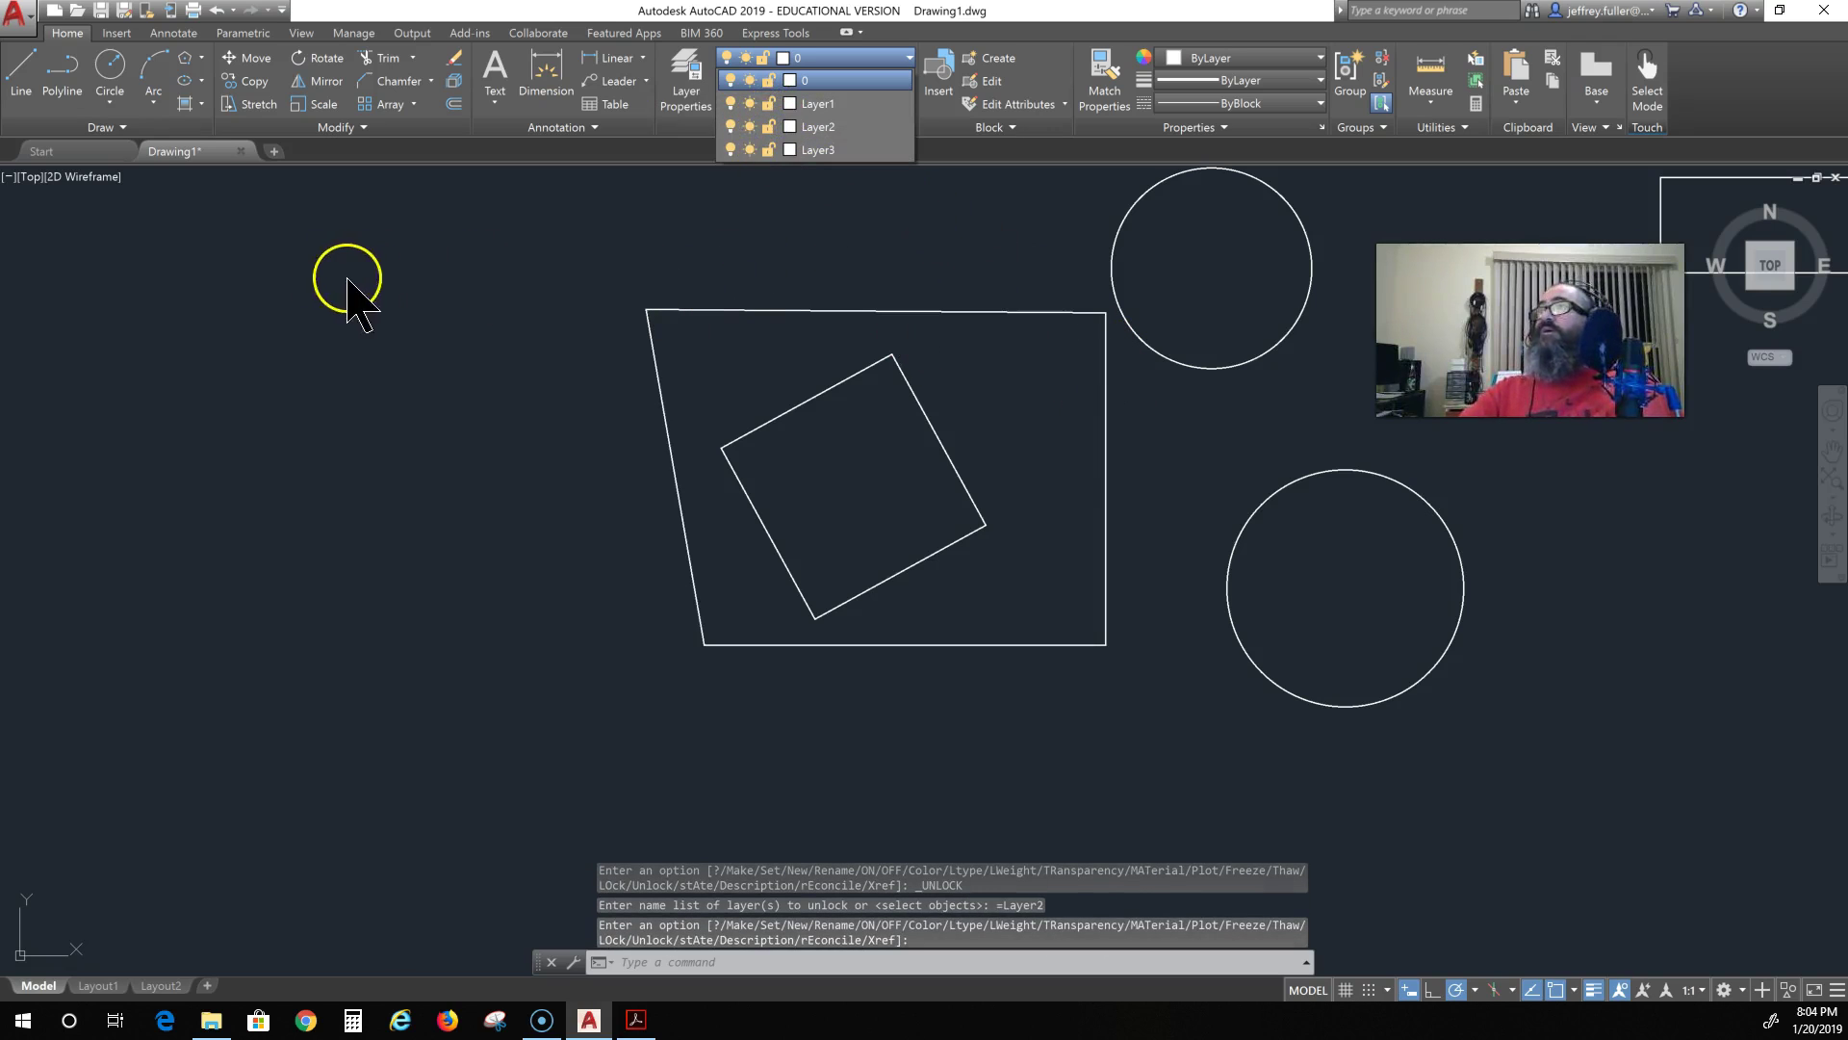
left_click(532, 281)
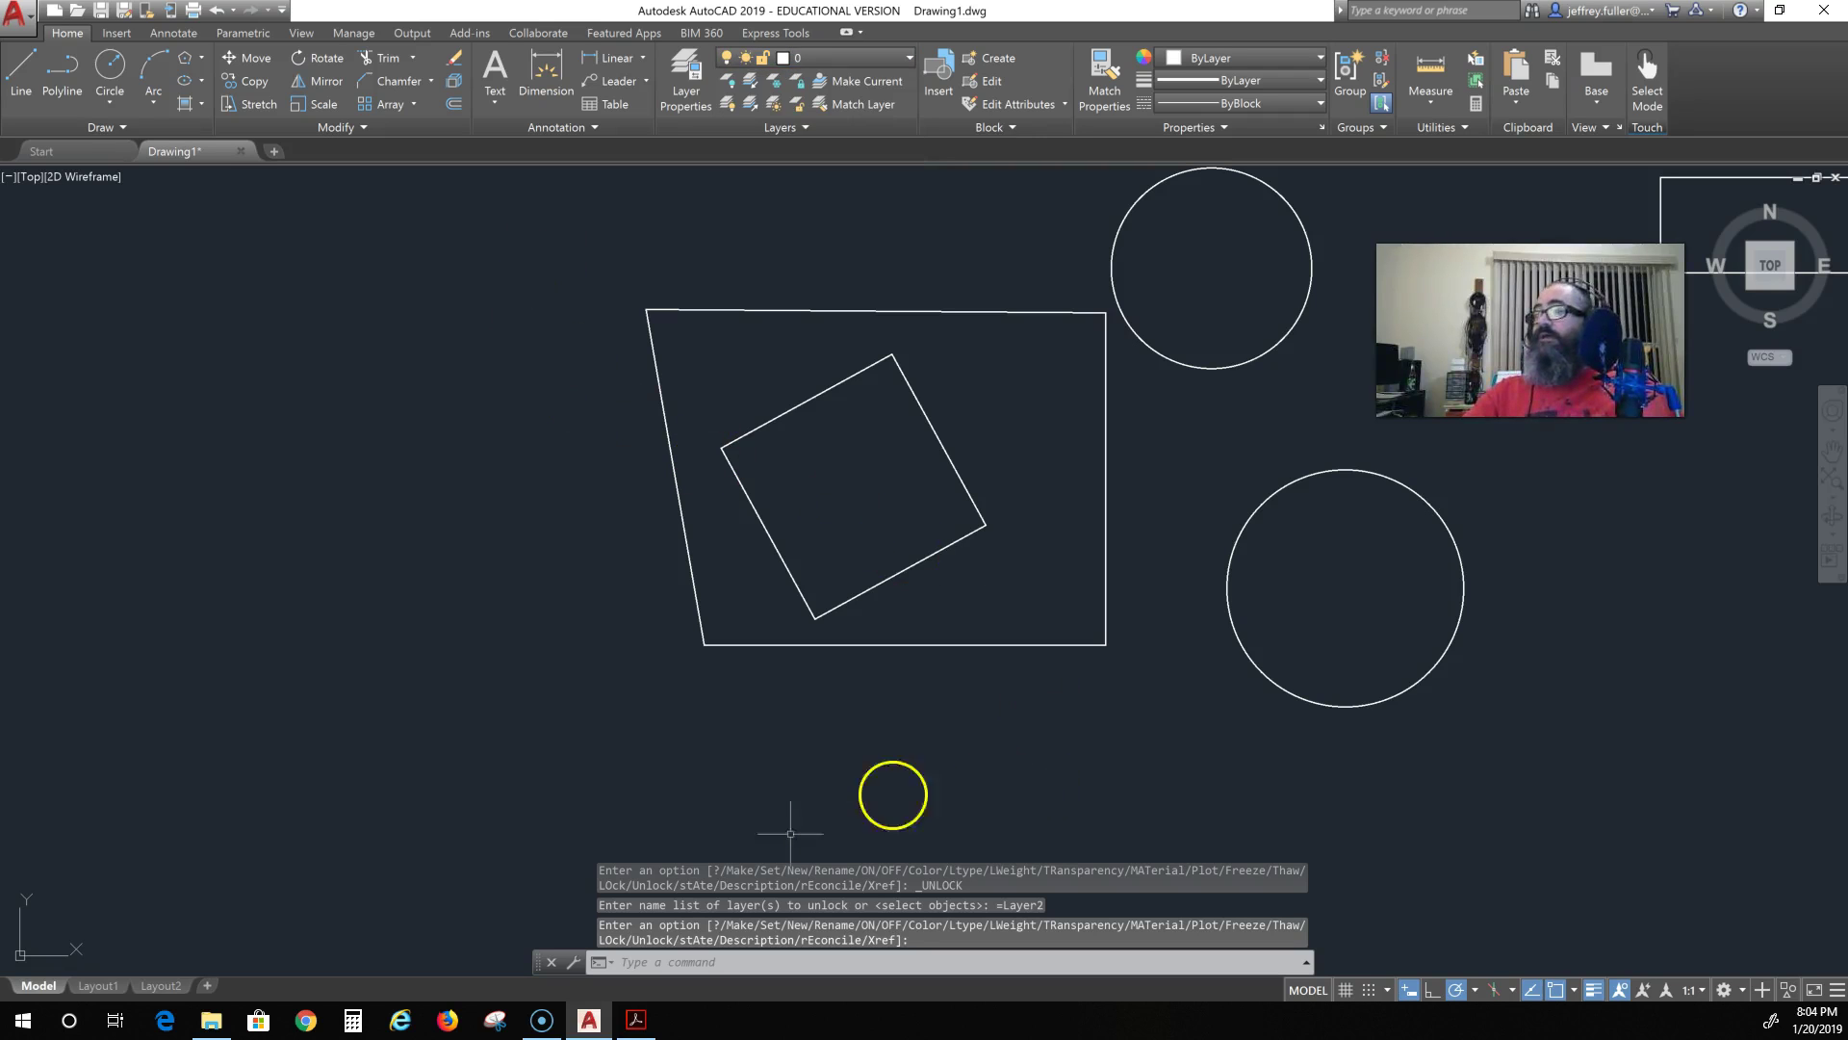
Step: Check the Organize Objects objectives in the Adobe Acrobat PDF, return to AutoCAD, and set Layer2's transparency to 50 in the Layer Properties Manager
left_click(635, 1020)
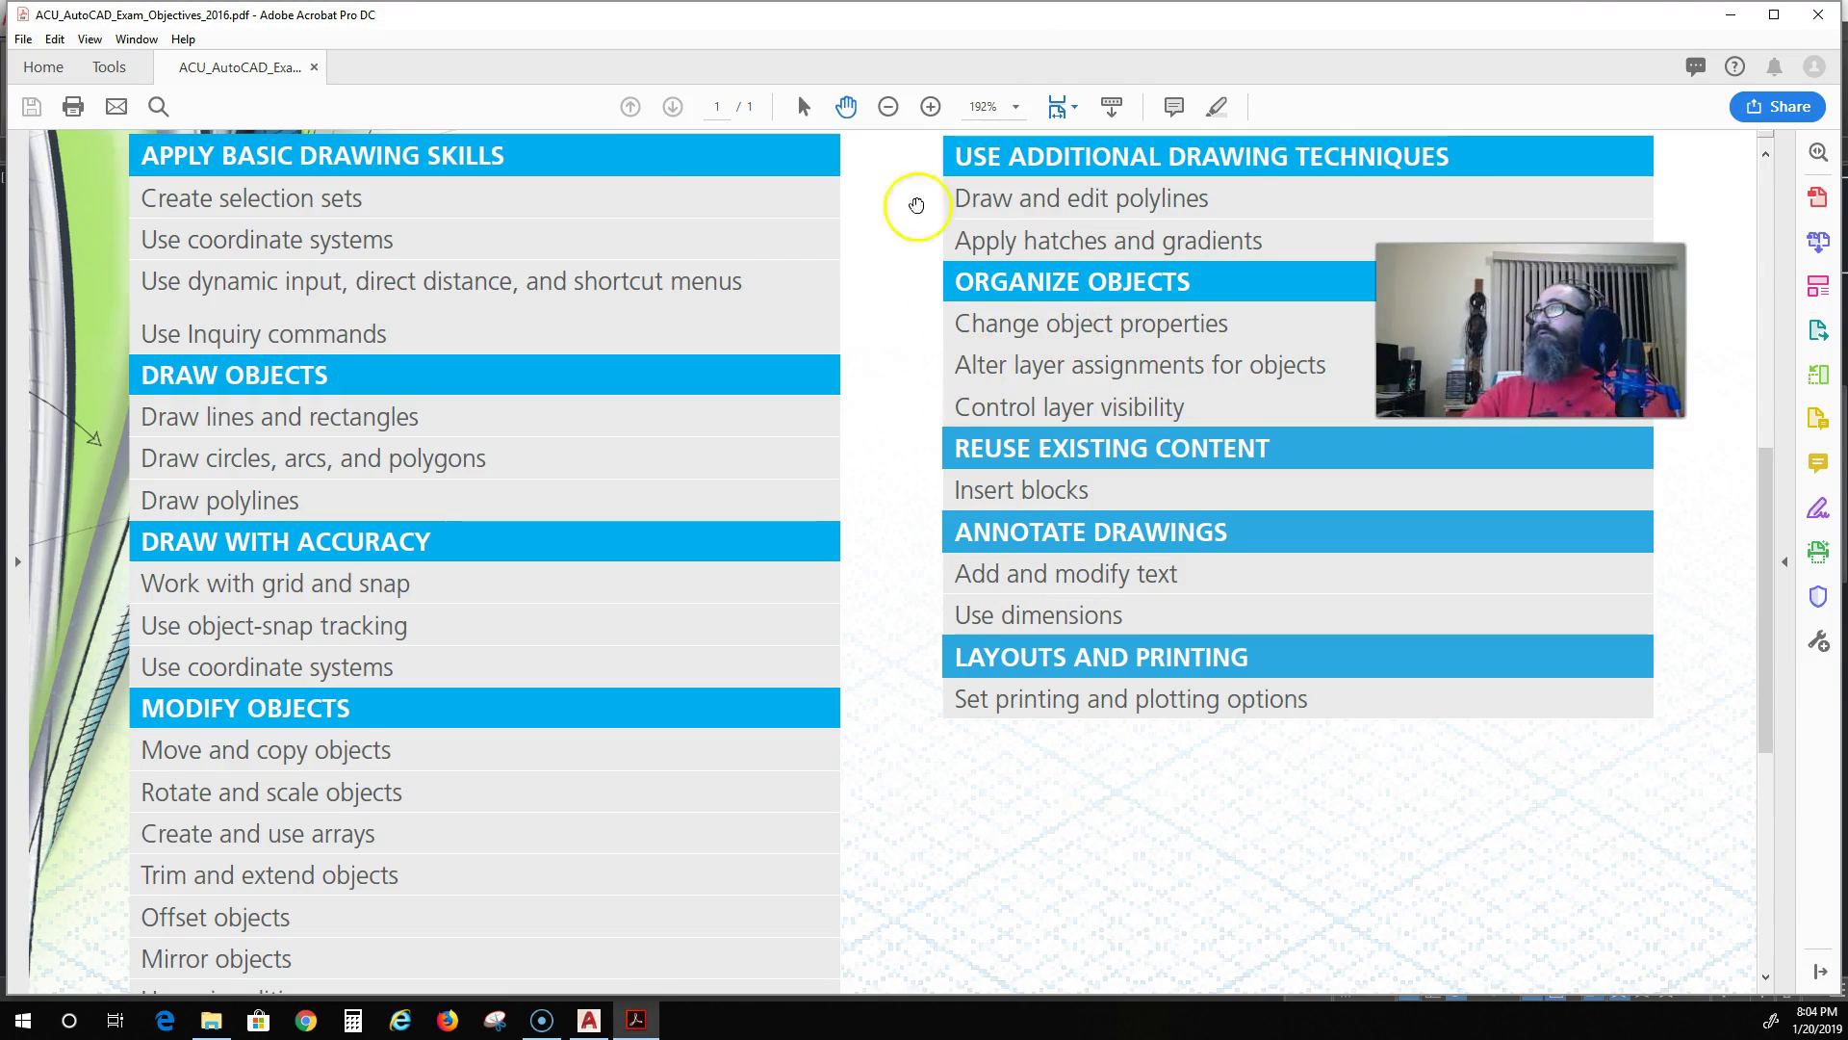
left_click(1717, 17)
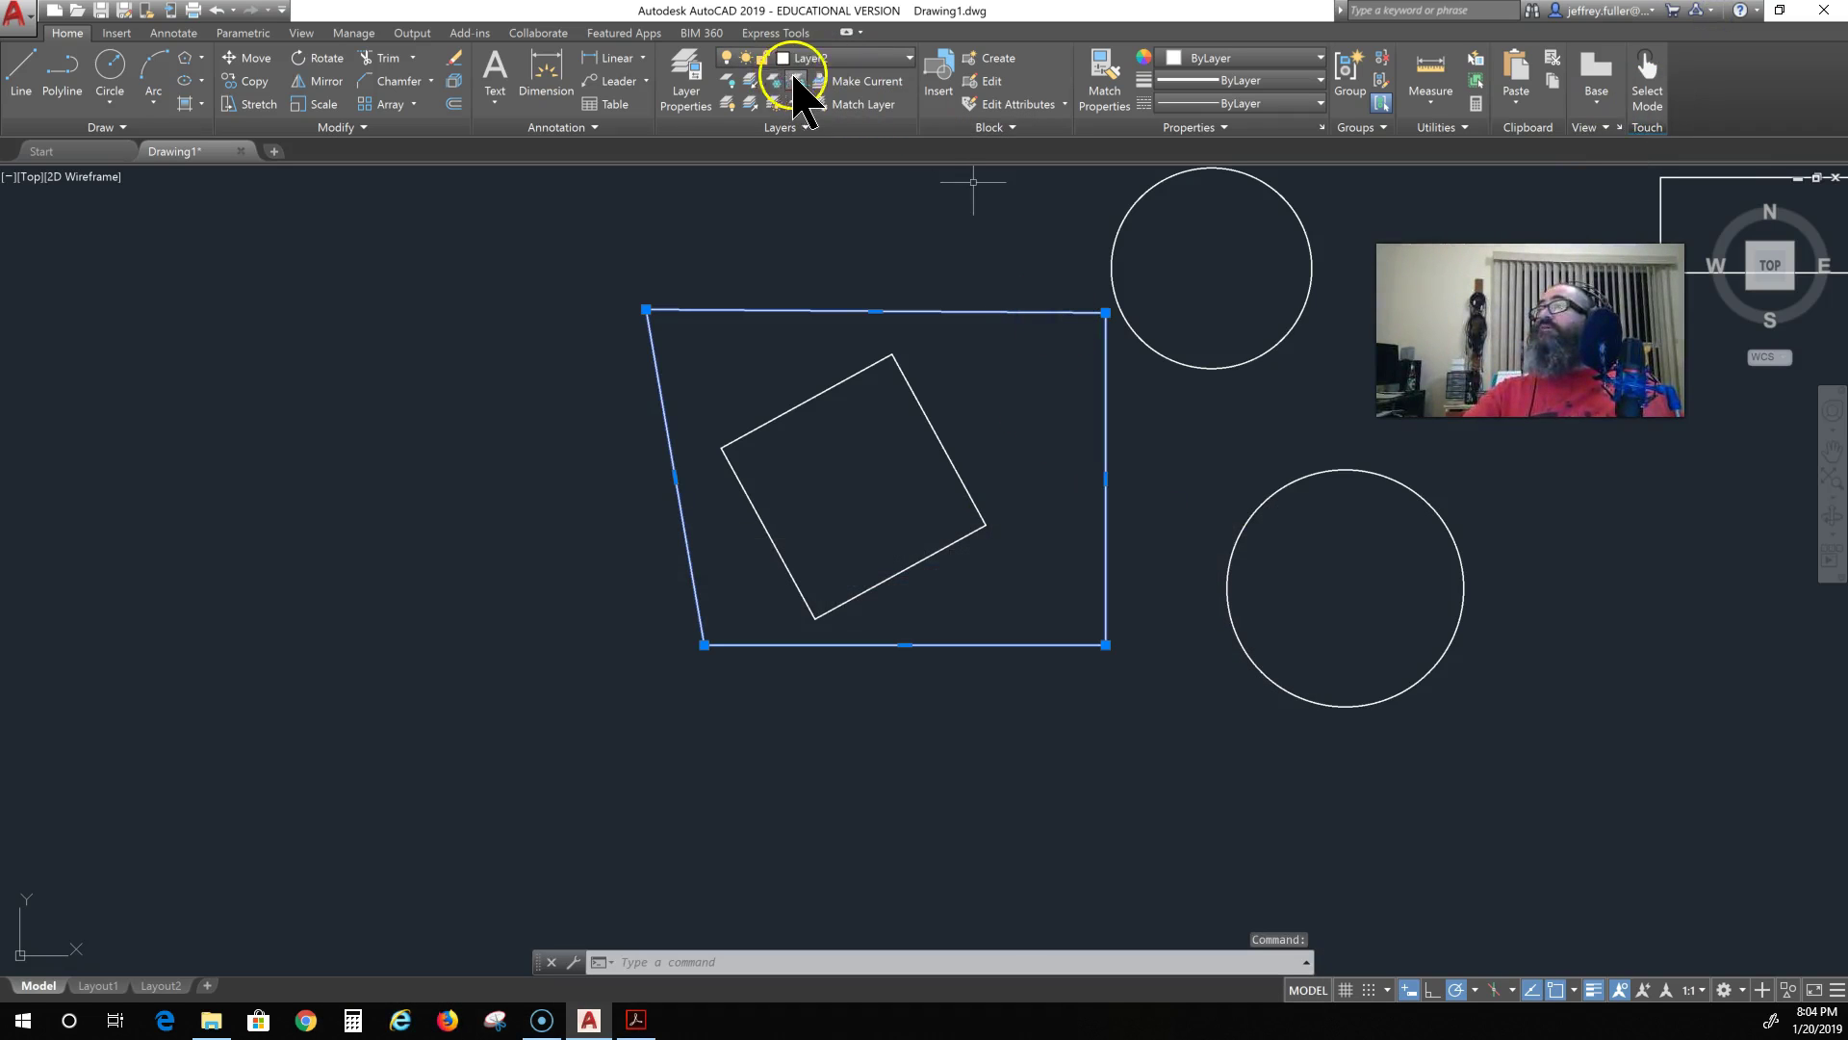
left_click(685, 68)
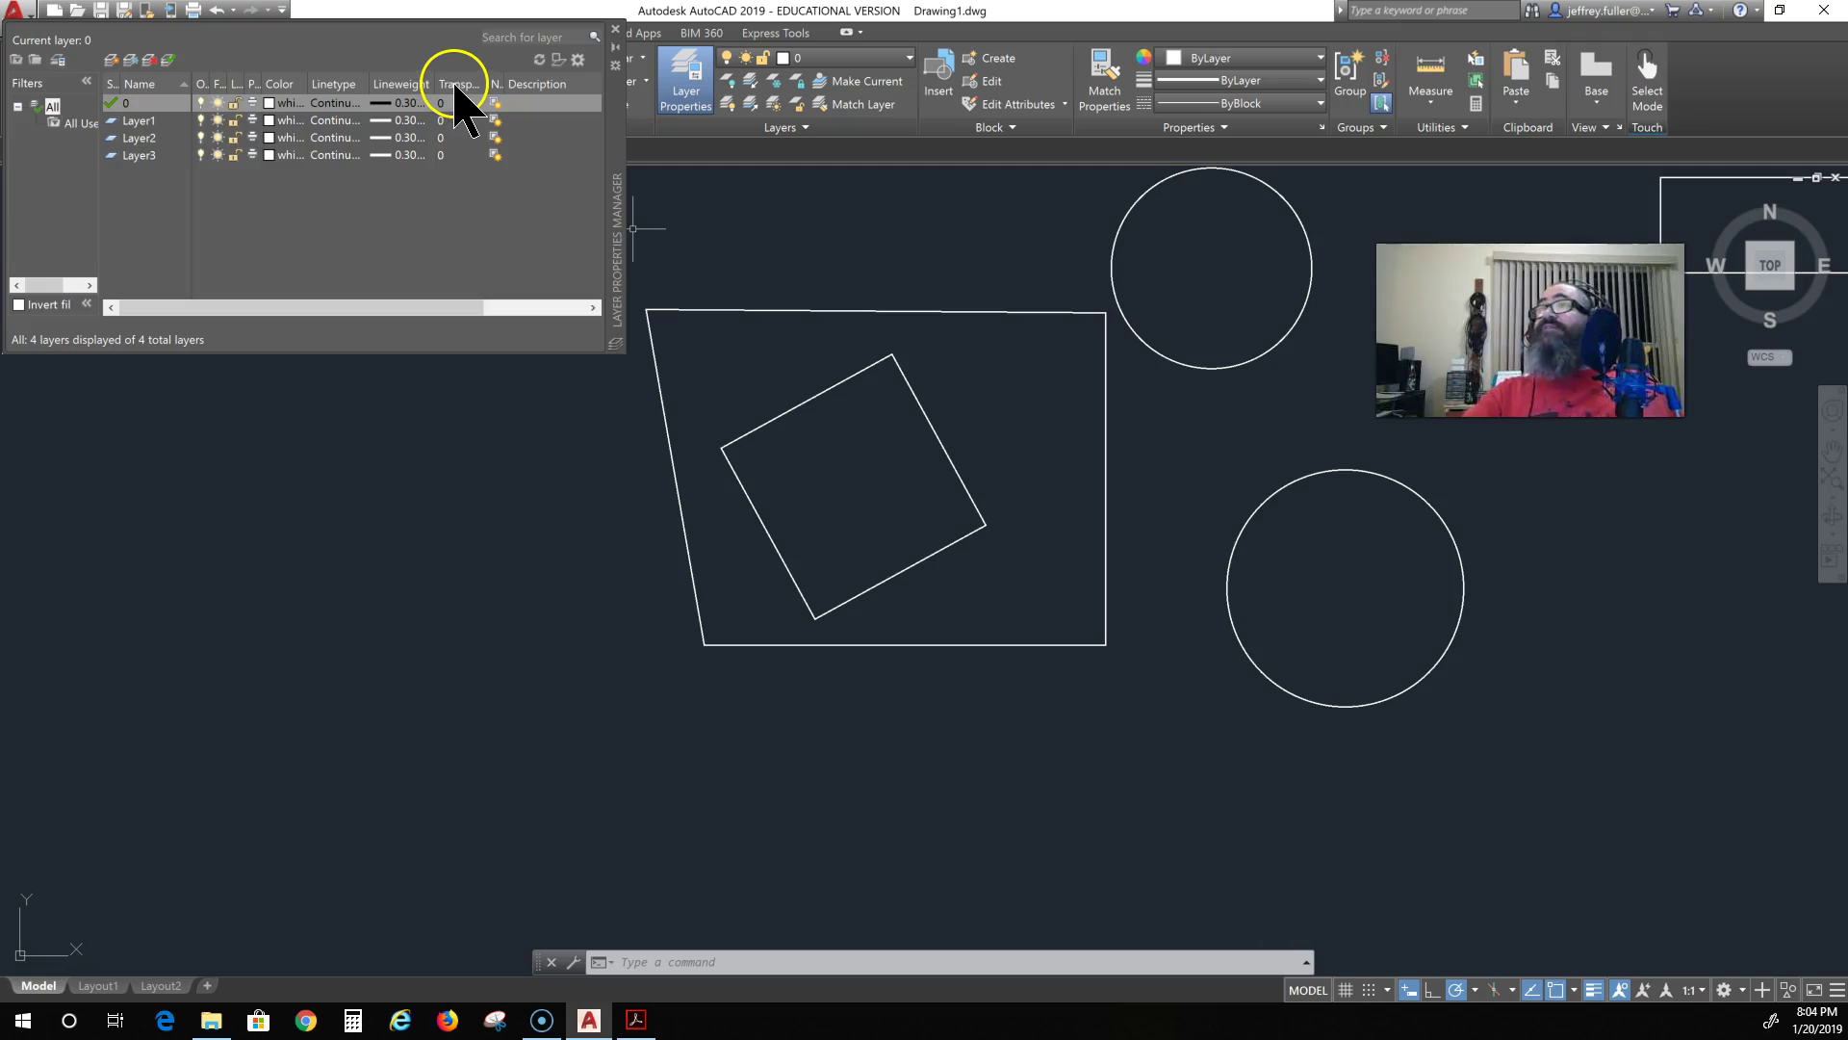
left_click(442, 138)
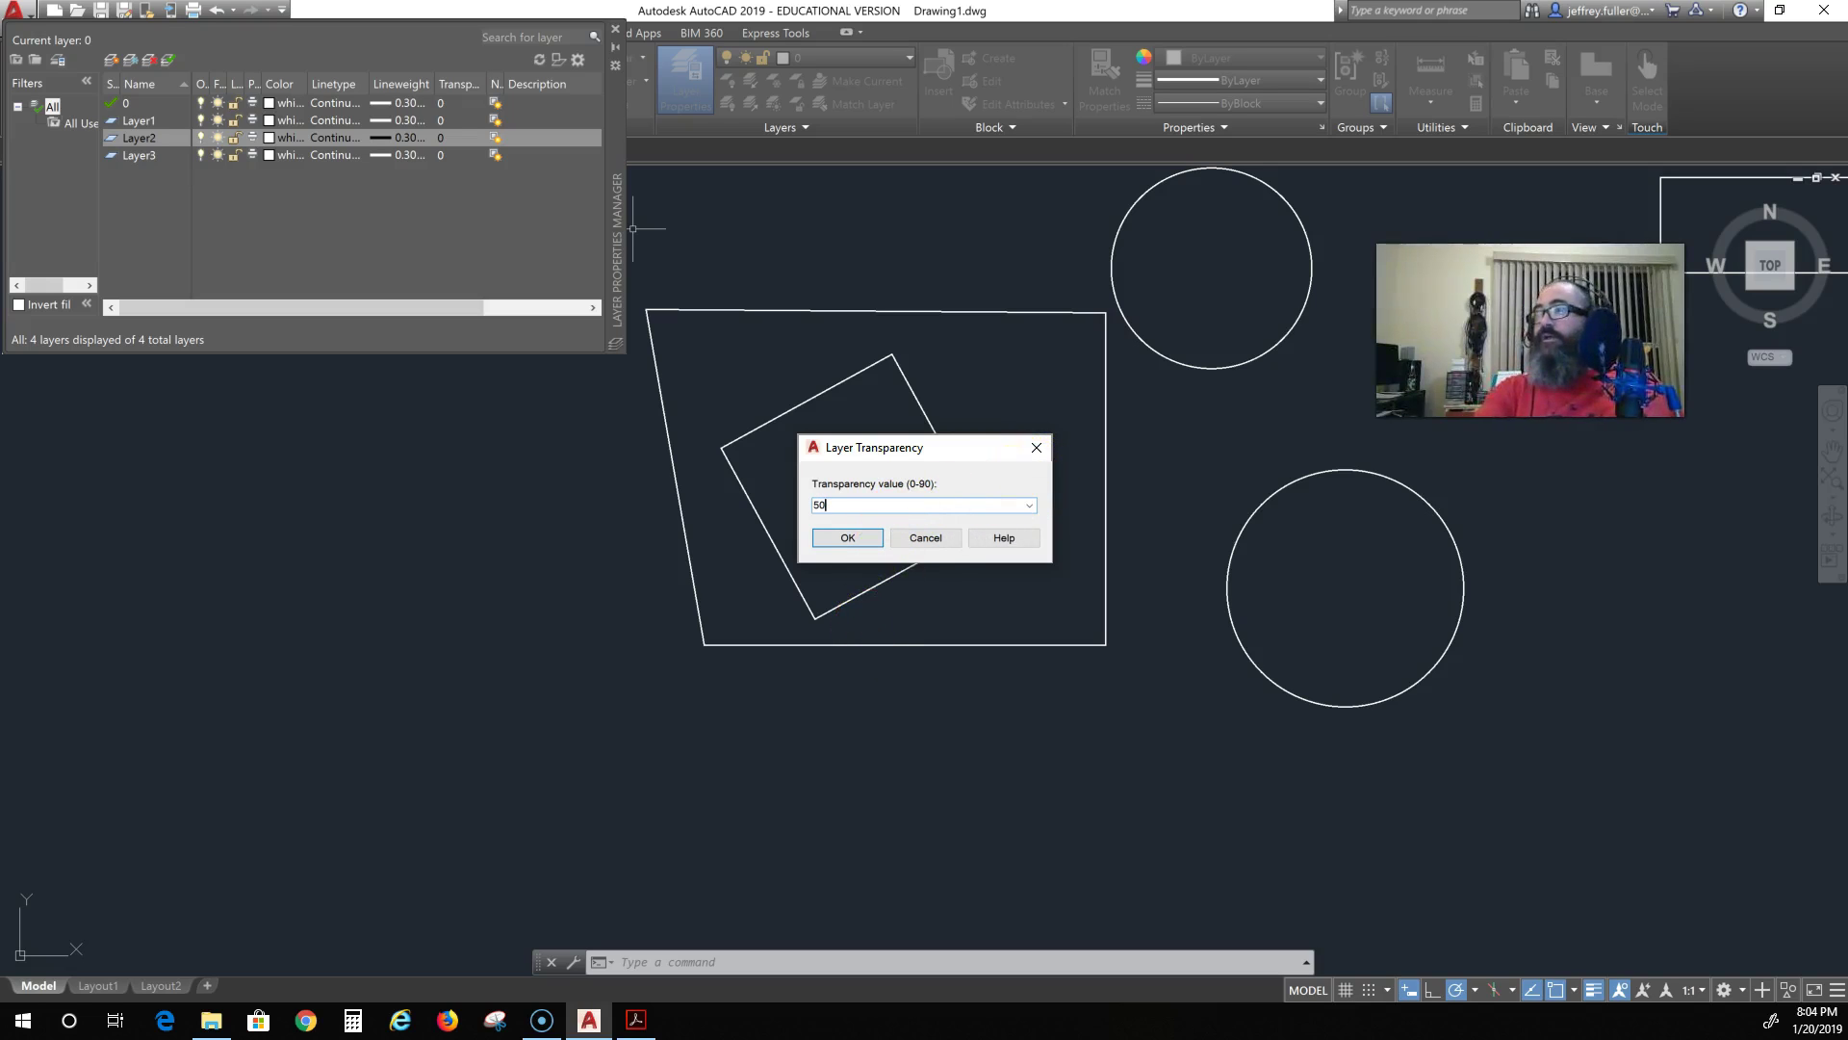
type("50")
left_click(849, 537)
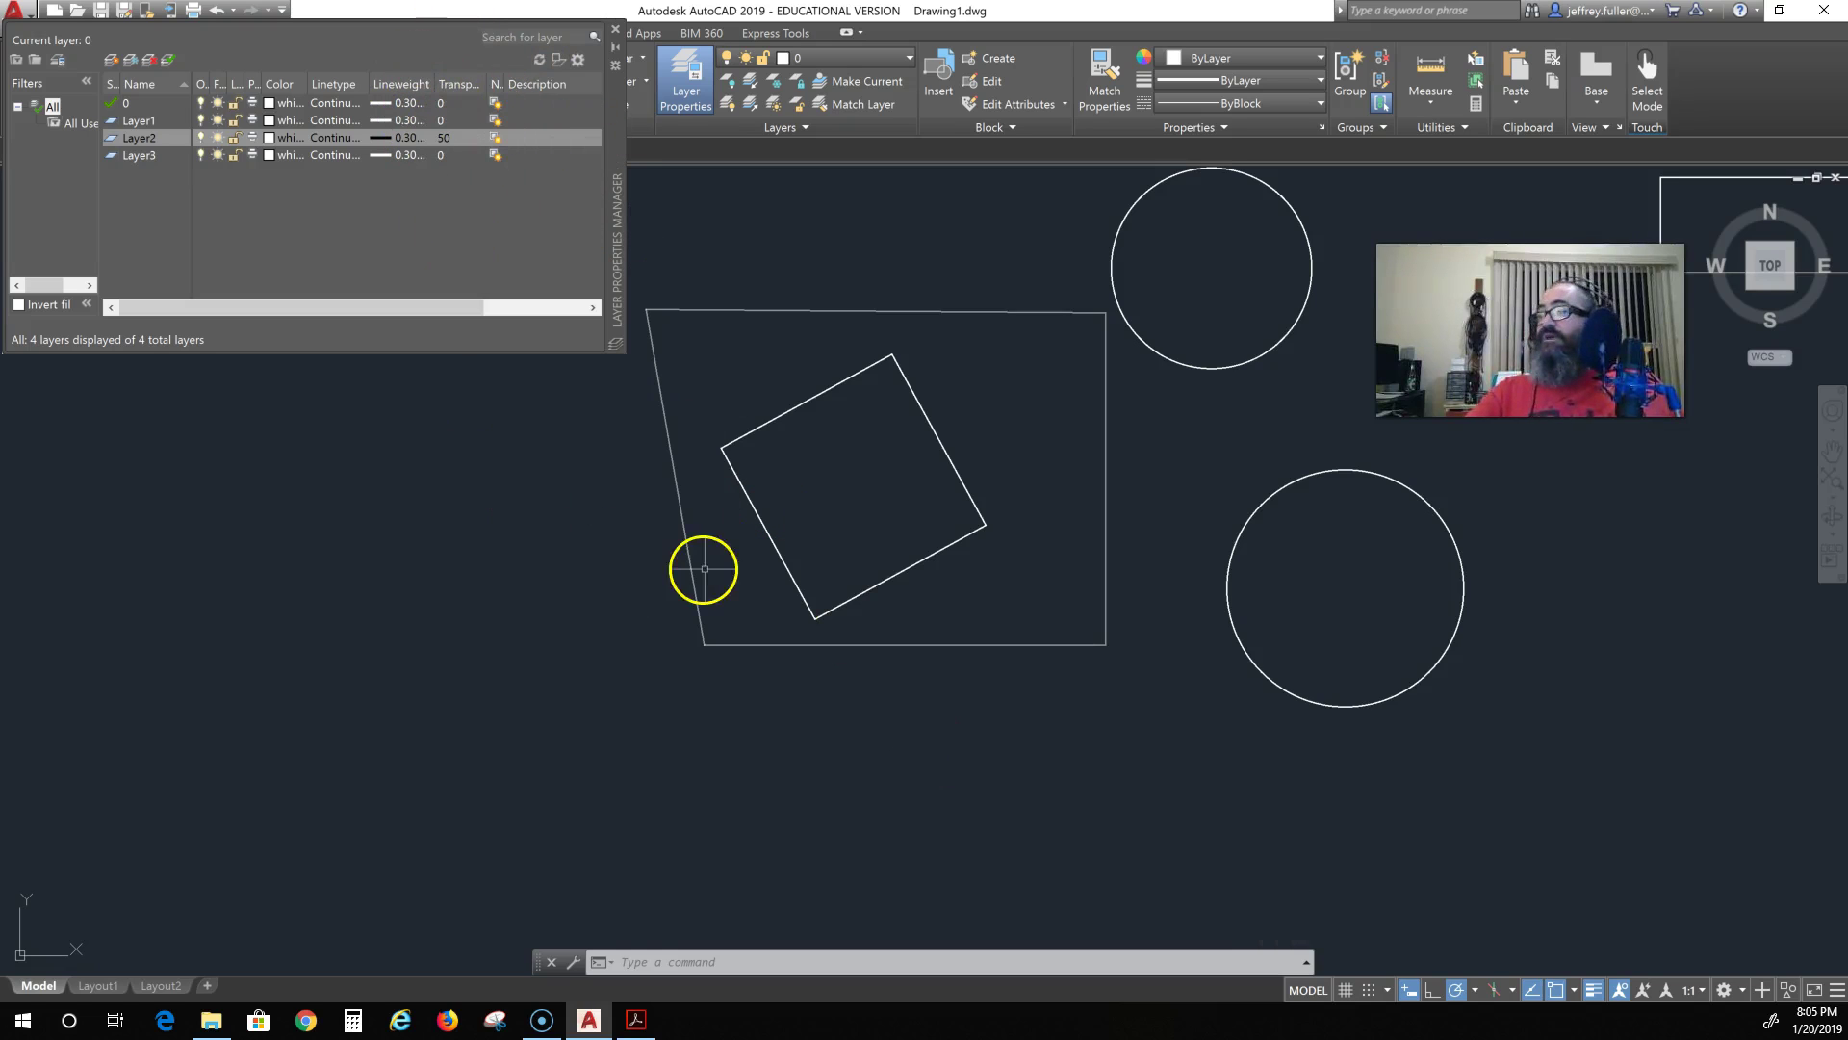
Step: Switch to the Adobe Acrobat PDF to consult the exam objective that follows Organize Objects
left_click(636, 1019)
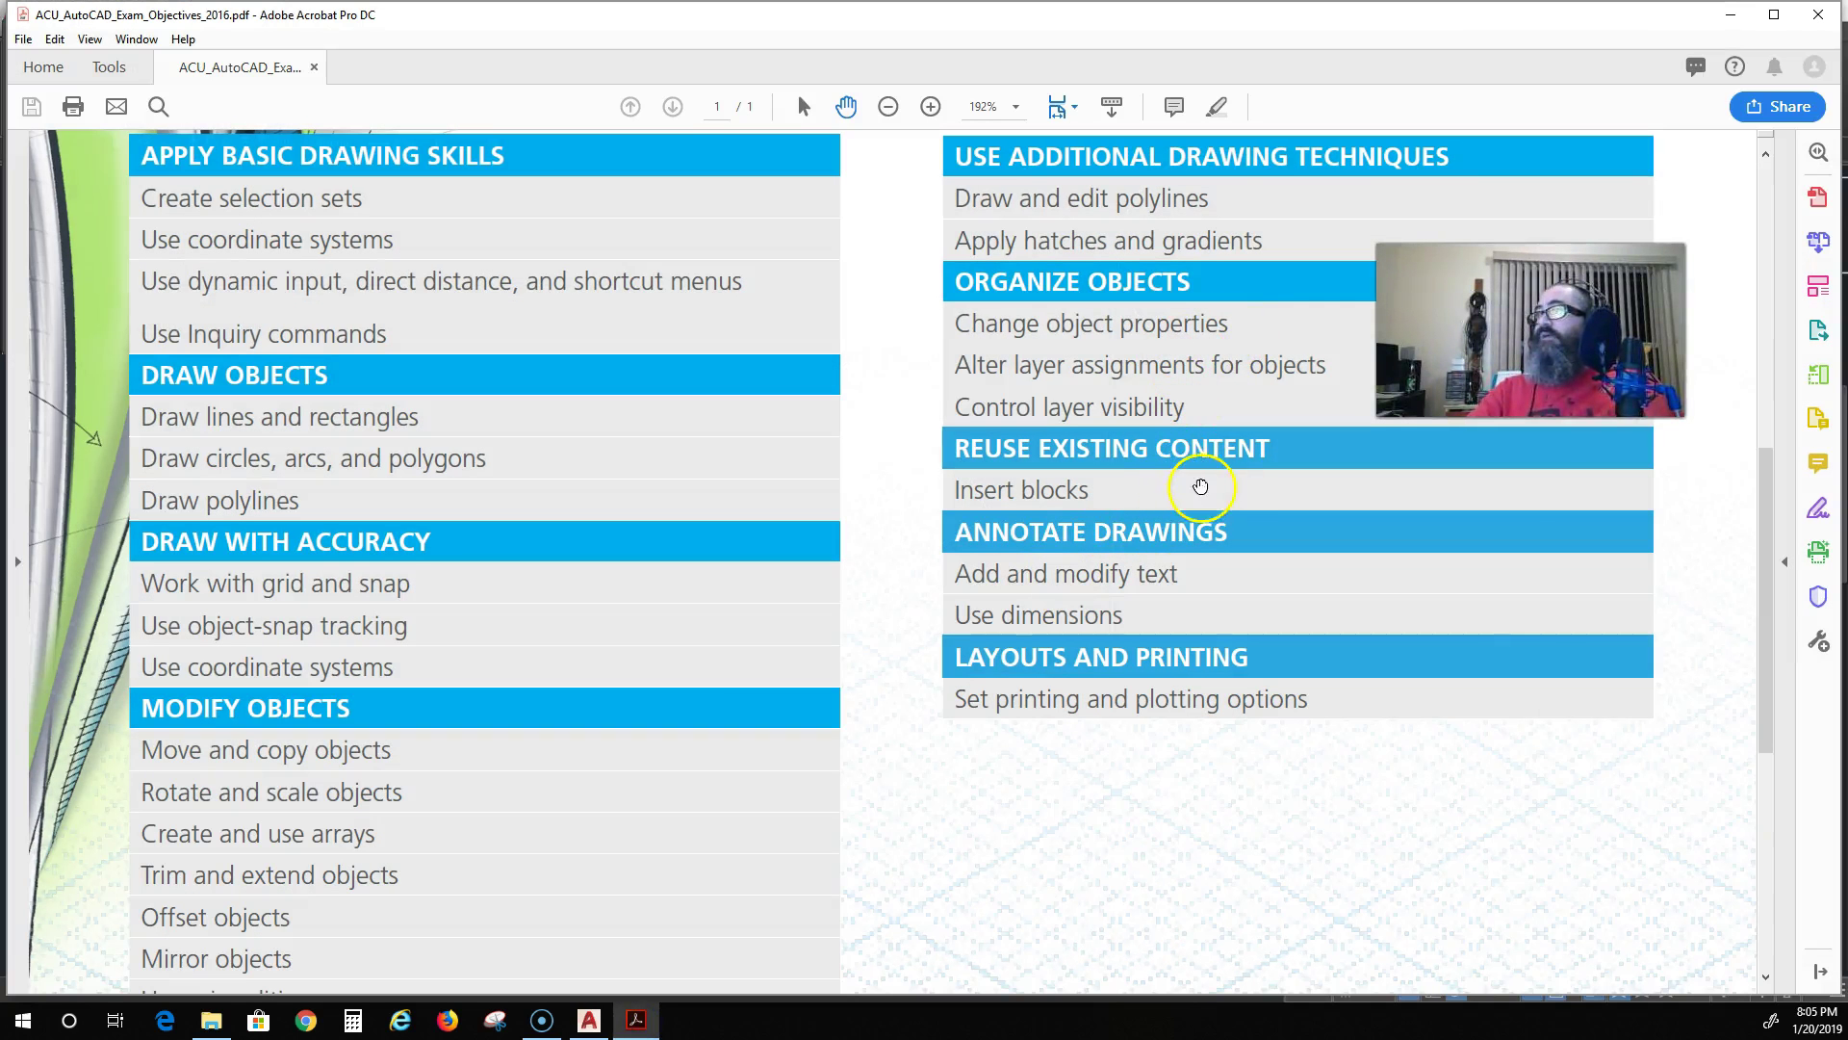